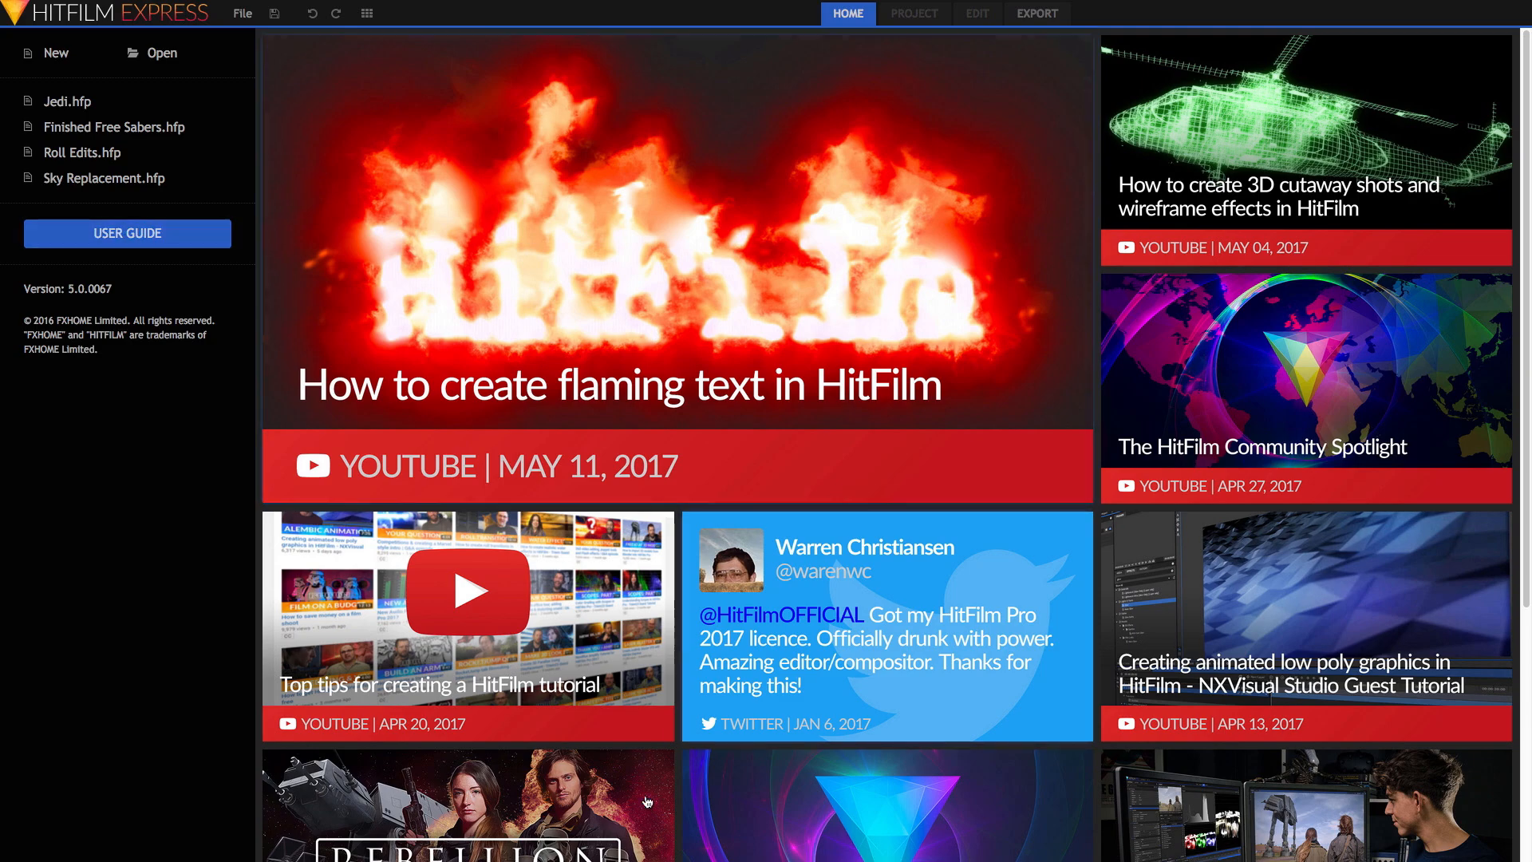
Create a new project and set its video height to 720 pixels
scroll(531, 711, "down", 3)
scroll(531, 711, "up", 3)
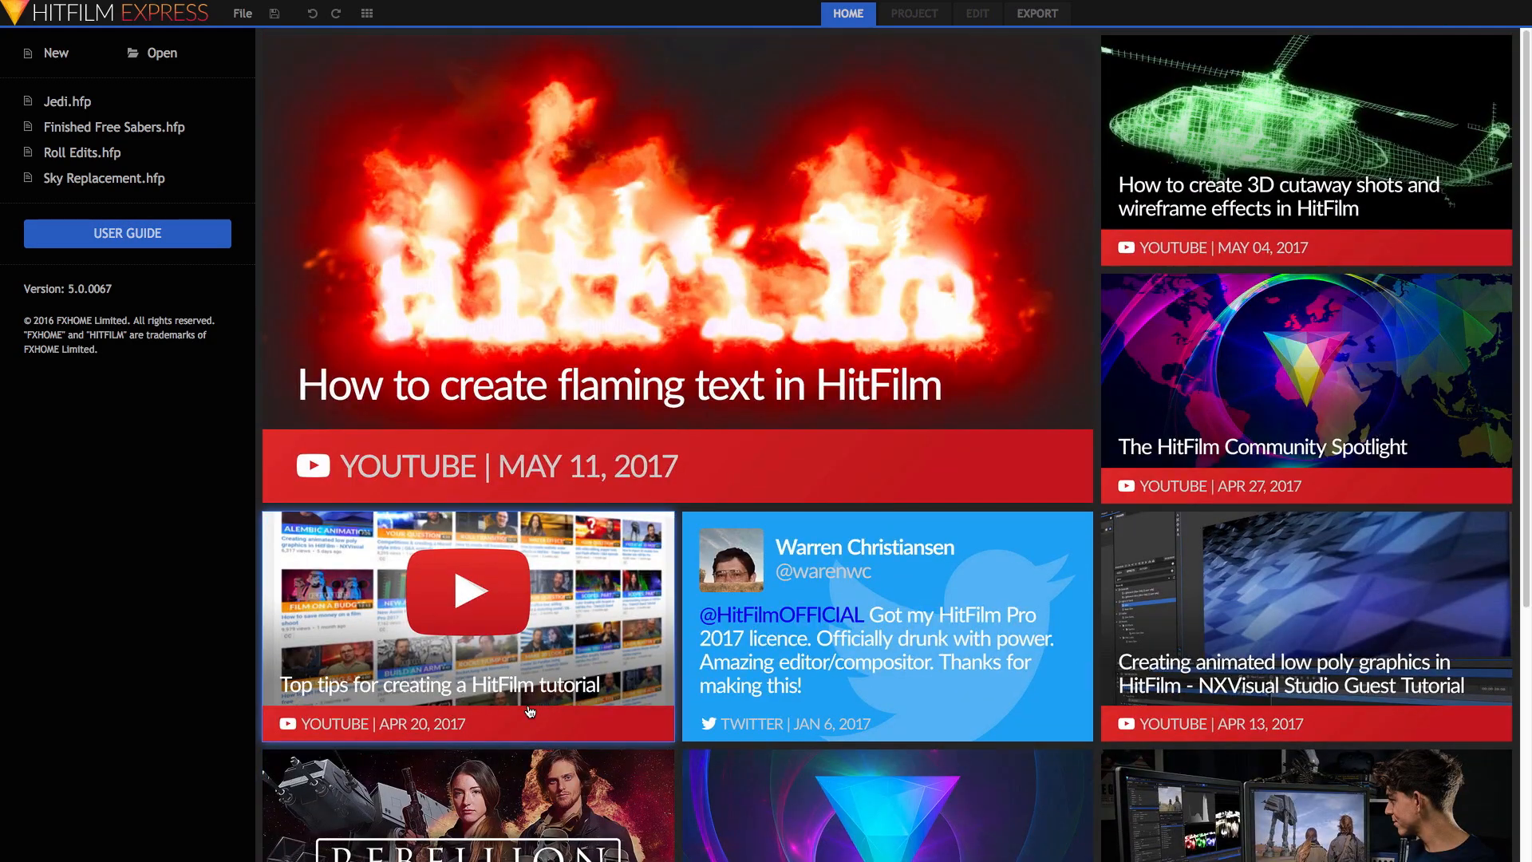
left_click(61, 56)
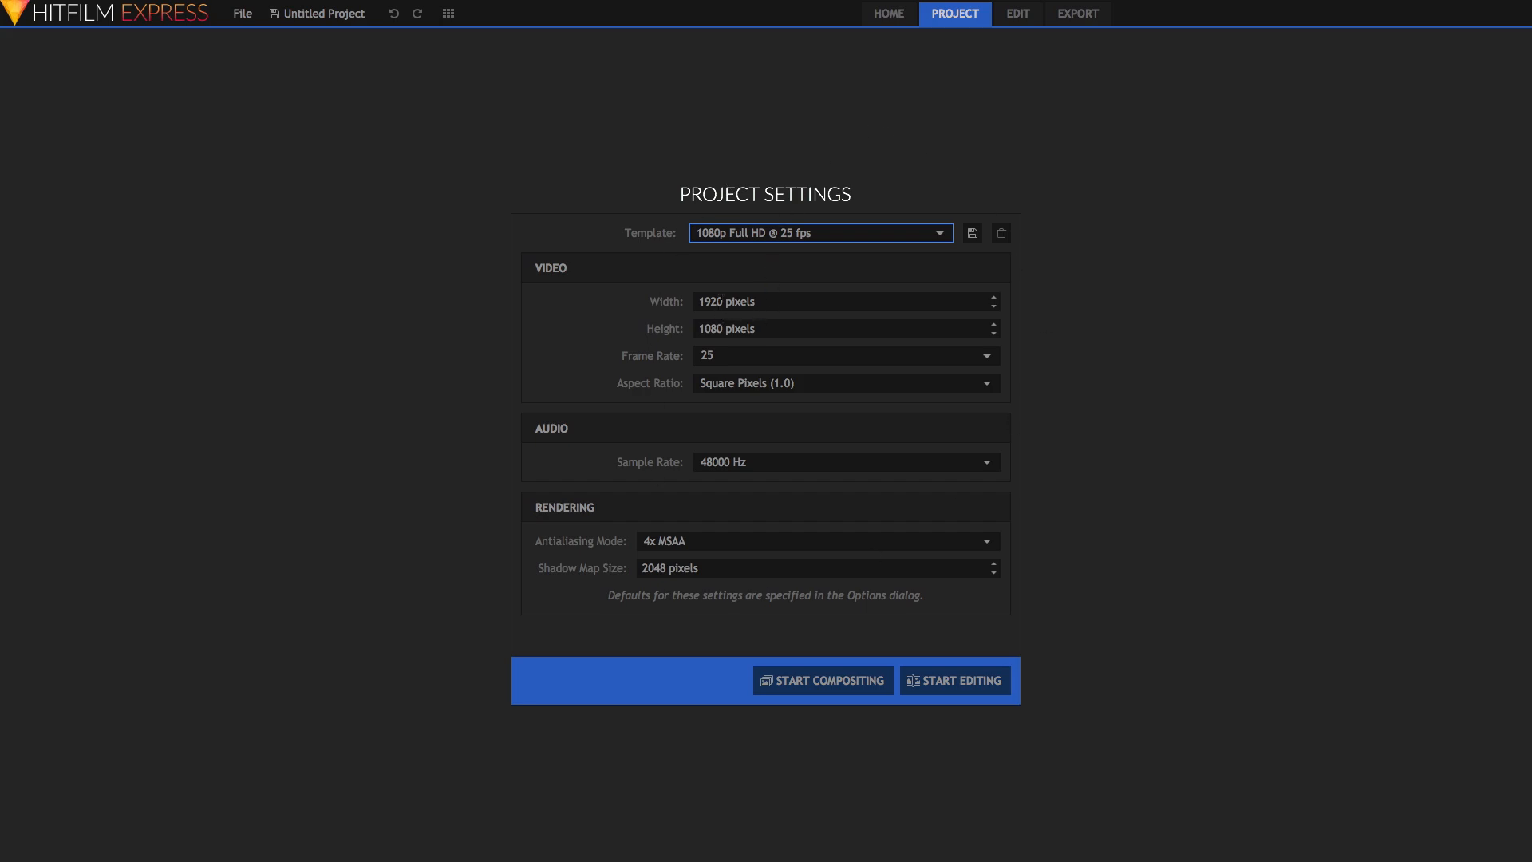
left_click(722, 302)
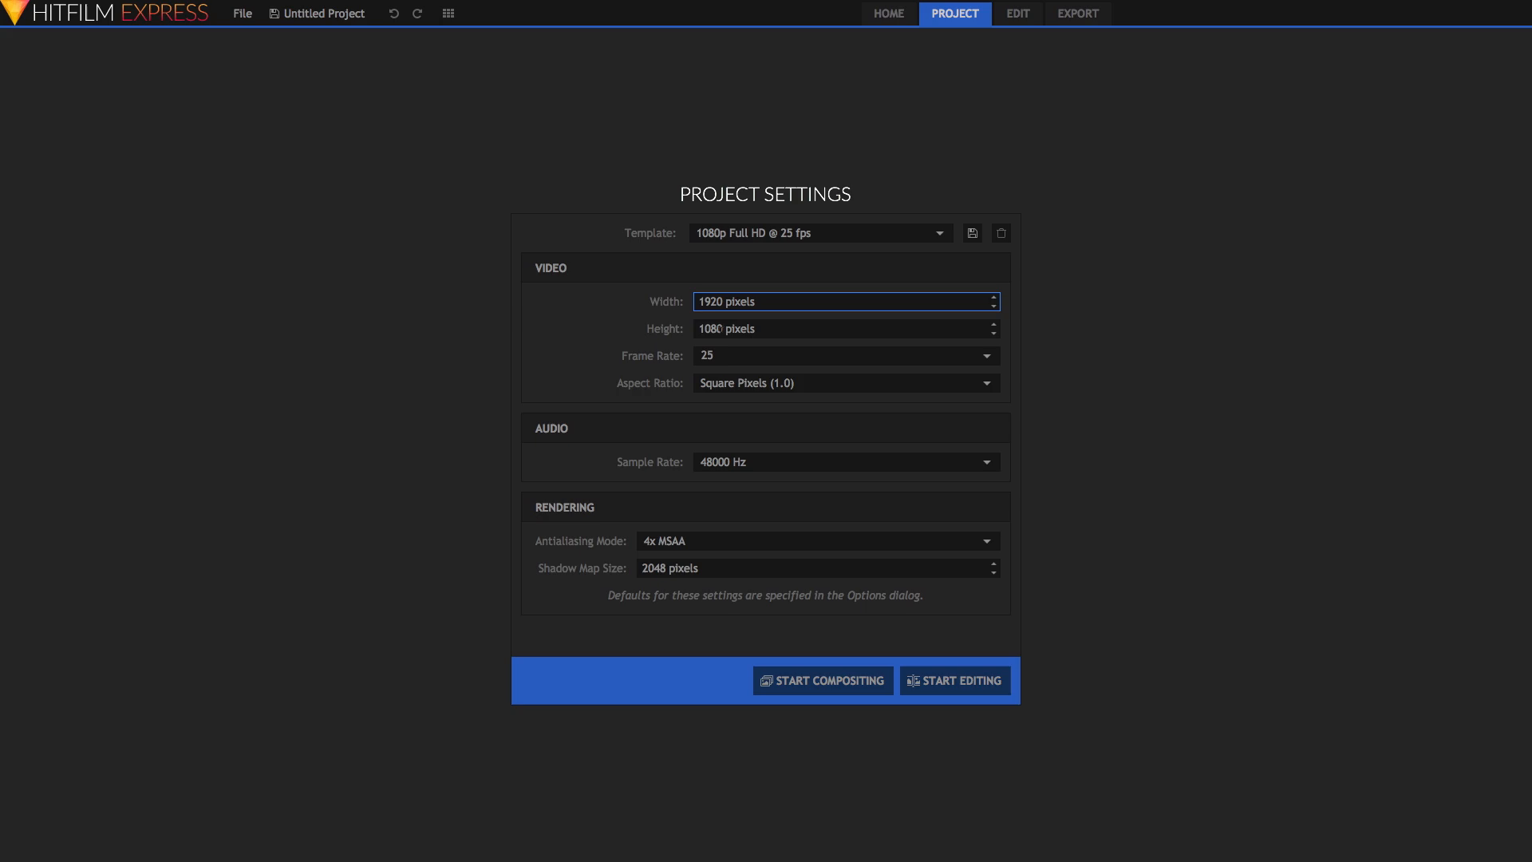
left_click(720, 328)
double_click(721, 329)
type("7")
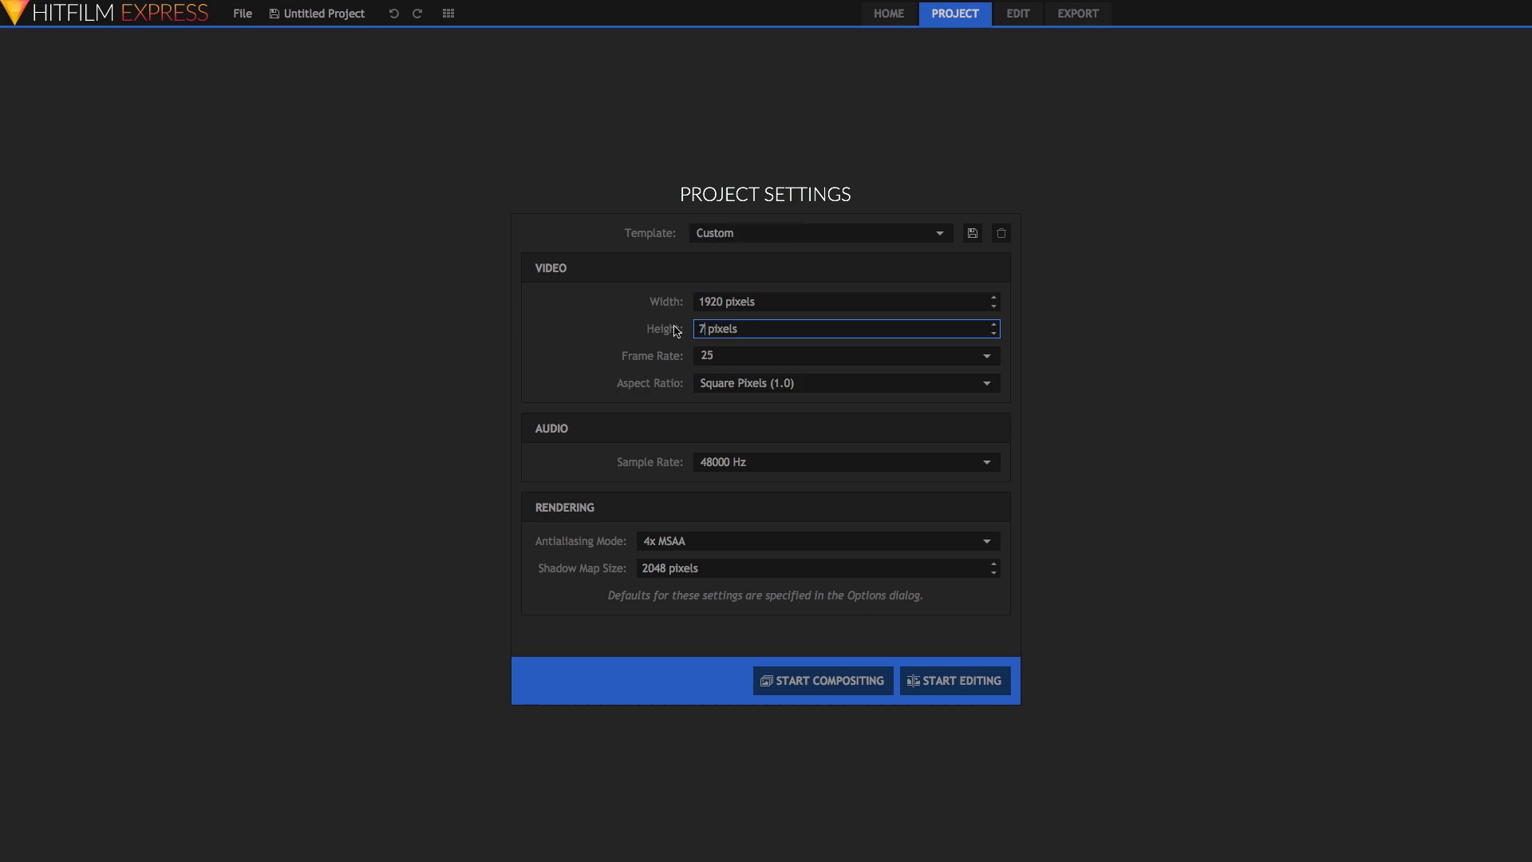
type("20")
Set the project's frame rate to 24 and start editing
left_click(988, 358)
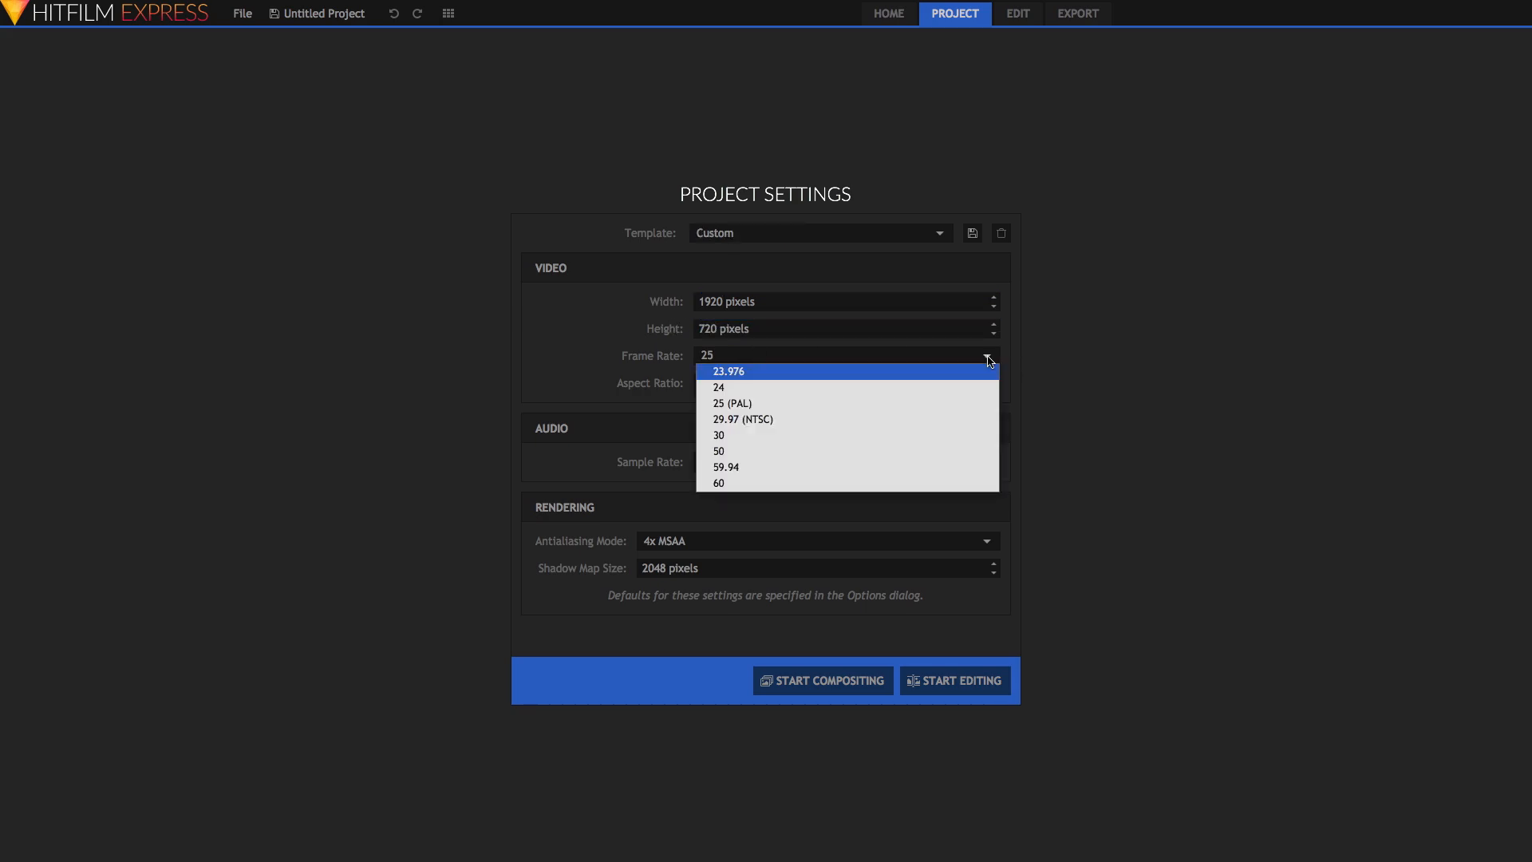
left_click(812, 391)
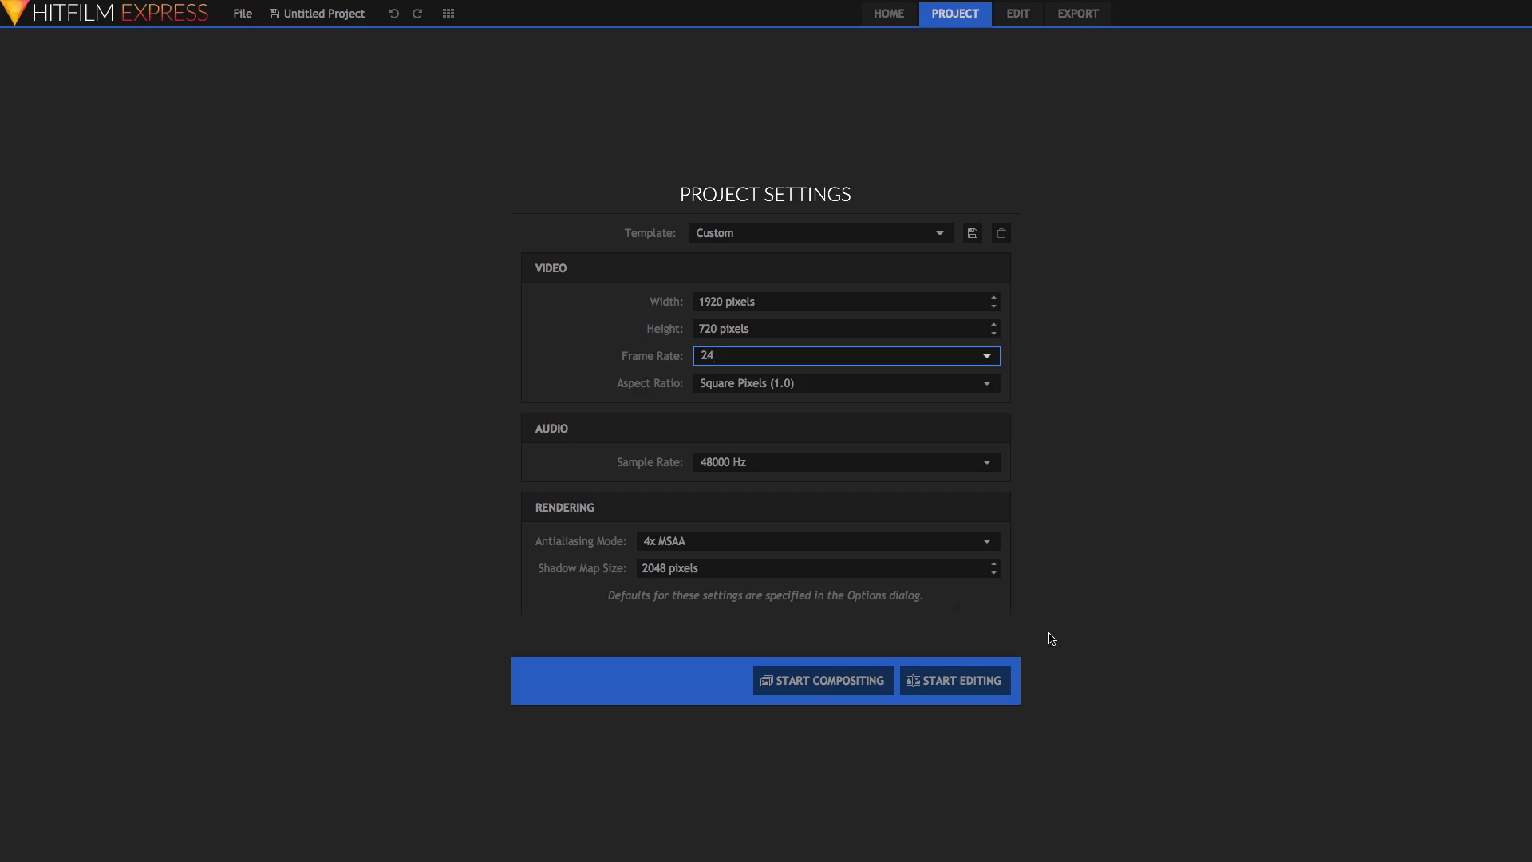
left_click(963, 693)
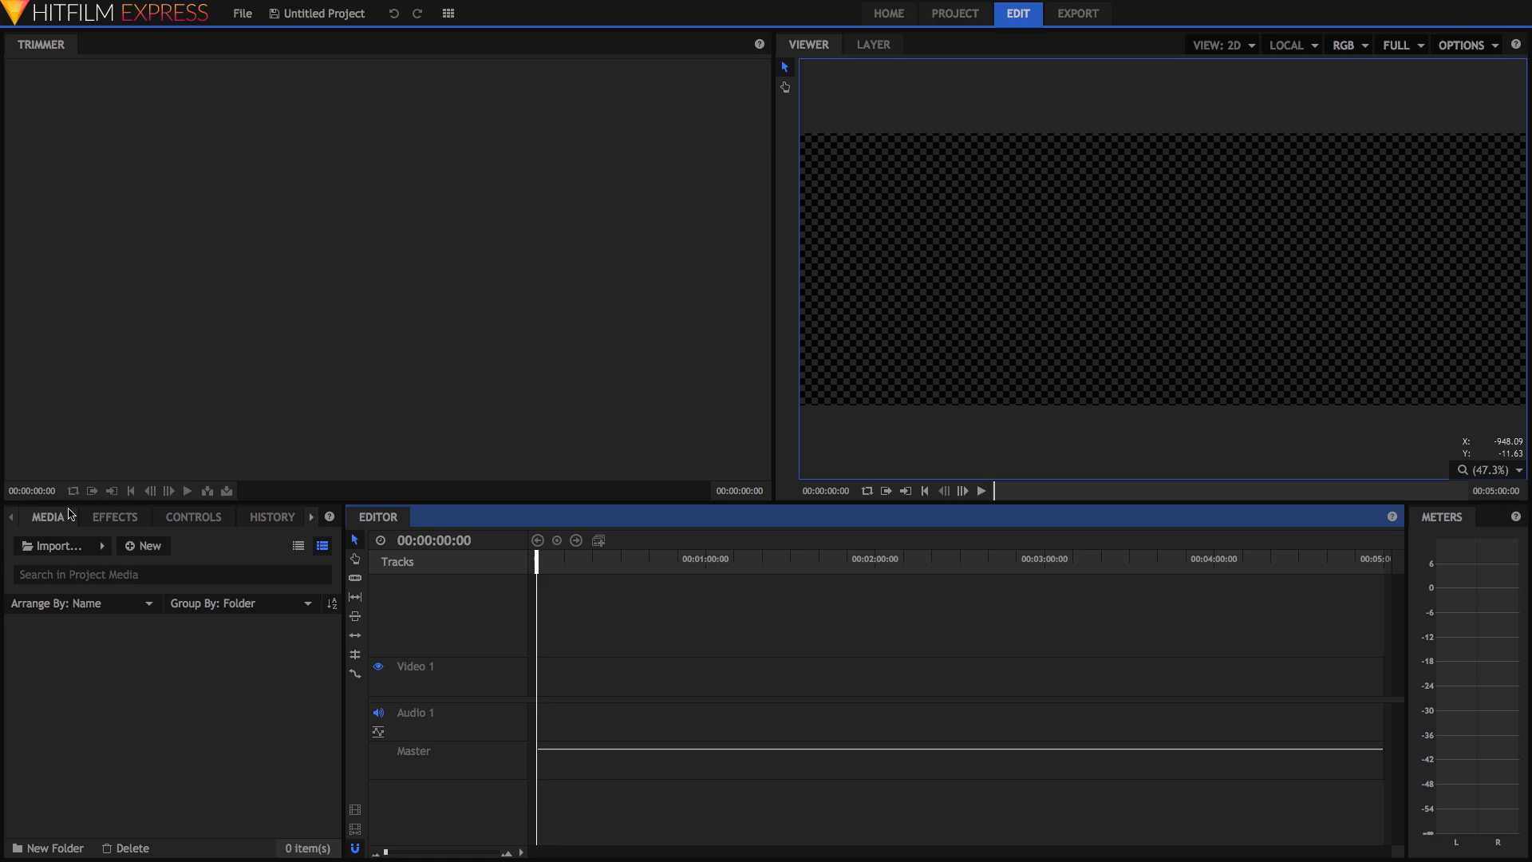
left_click(58, 520)
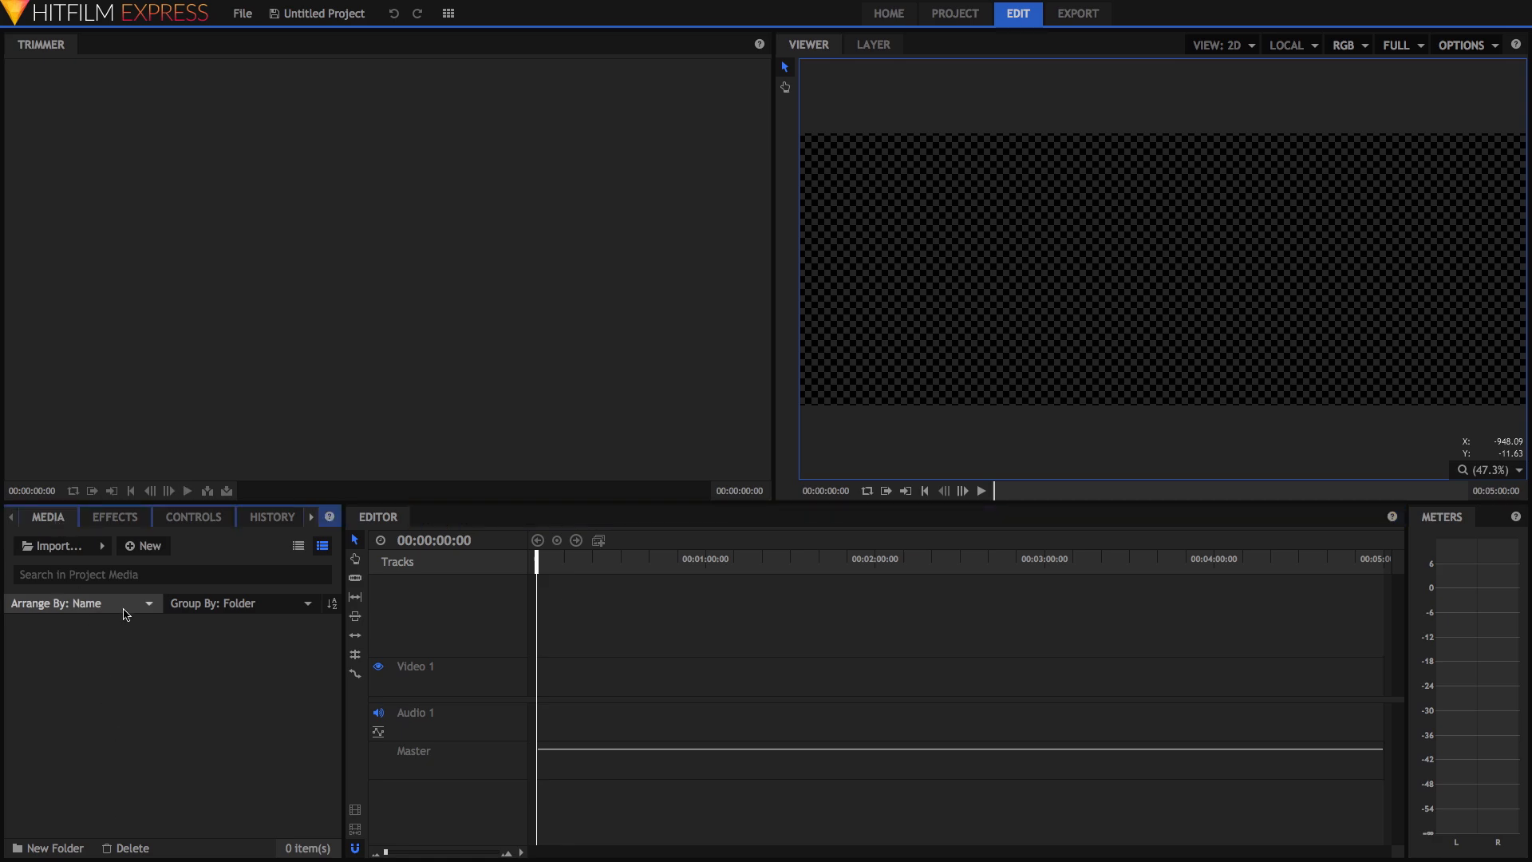
left_click(384, 521)
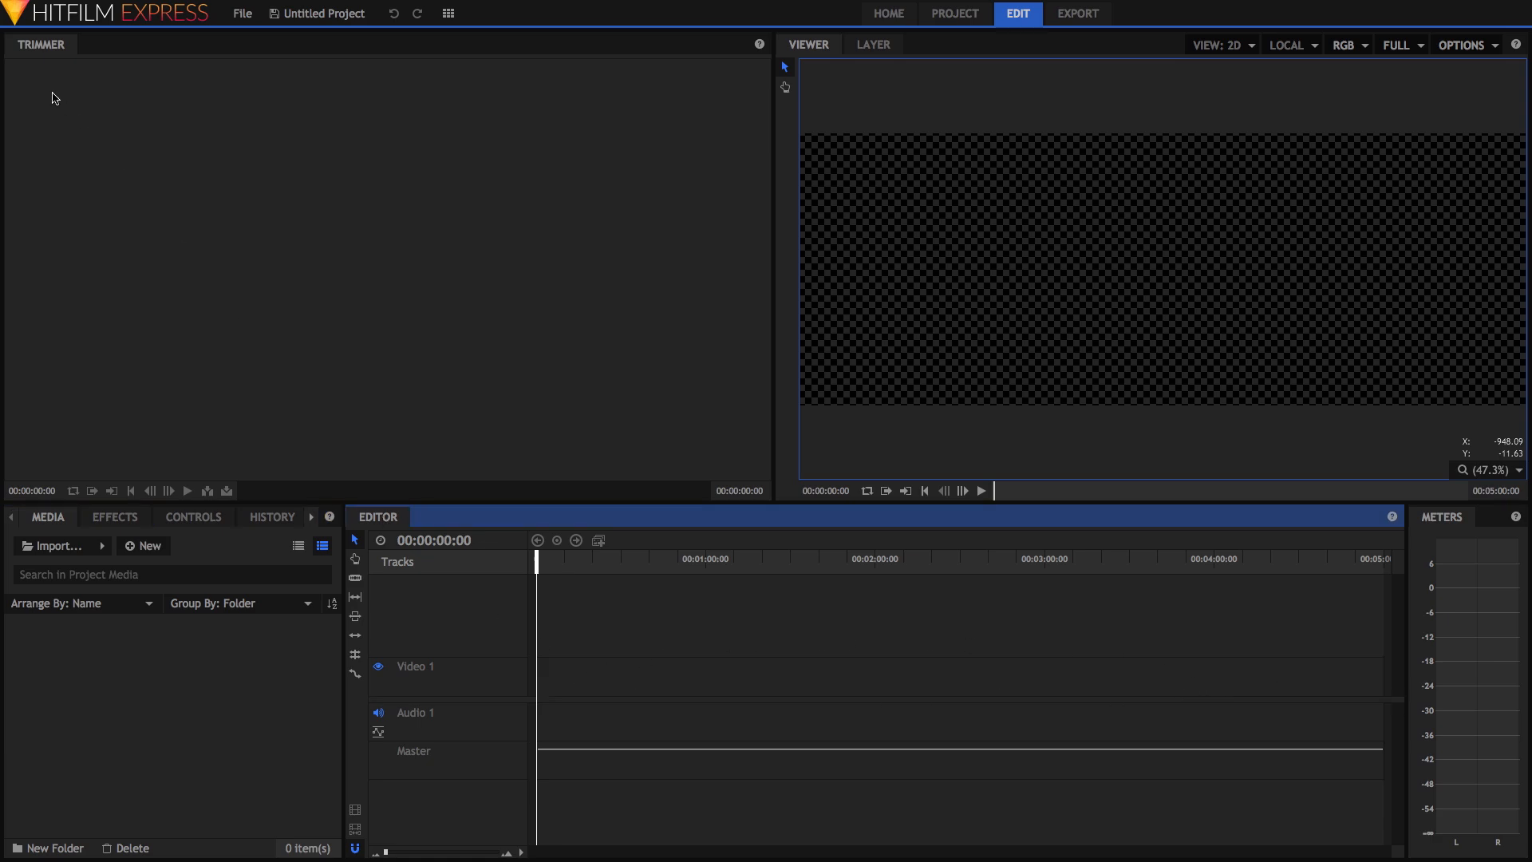
left_click(42, 53)
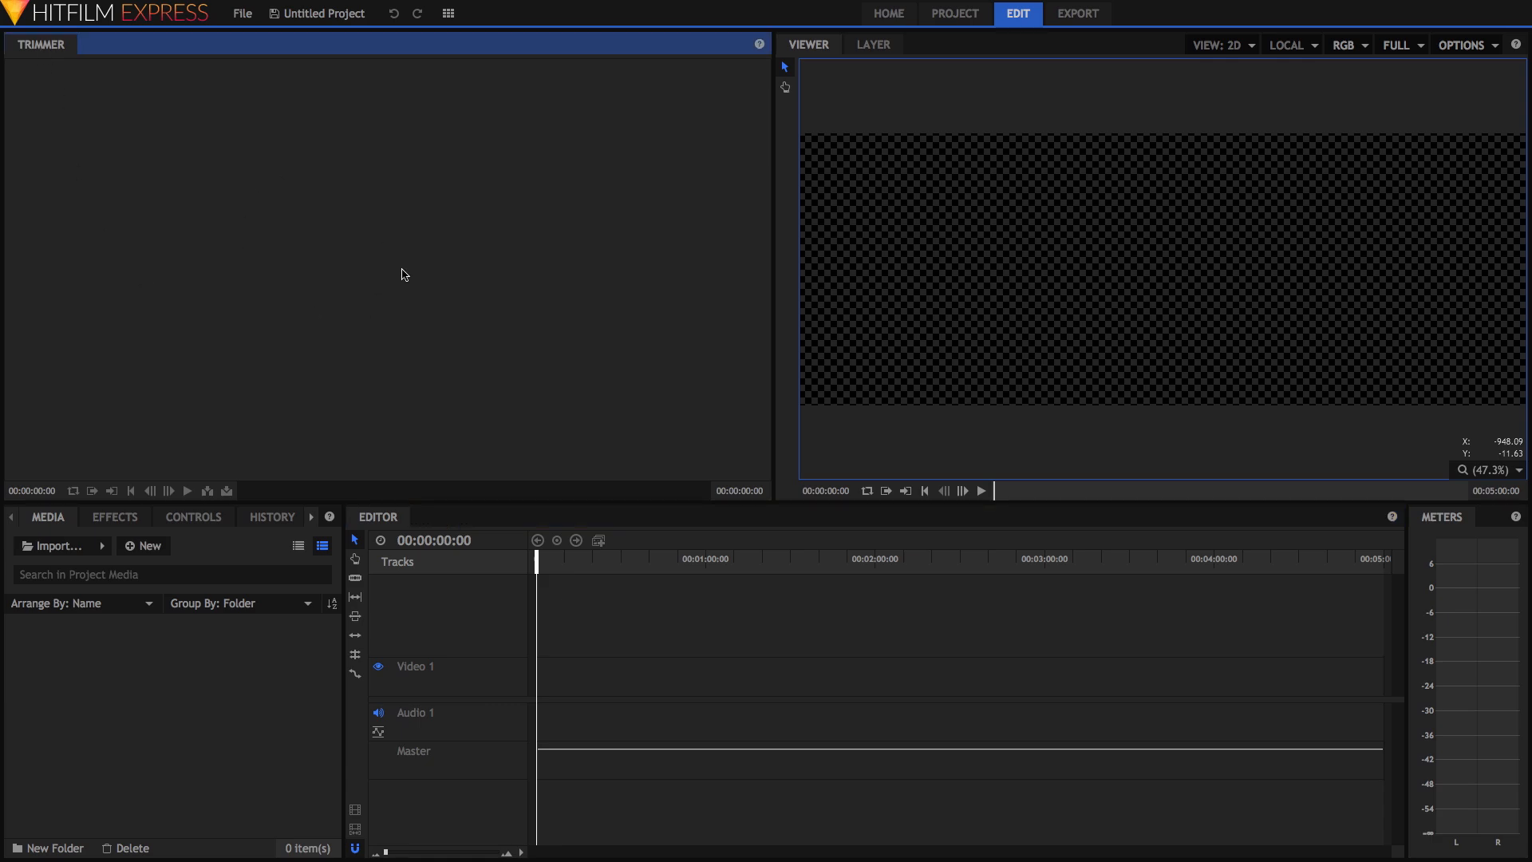
left_click(822, 49)
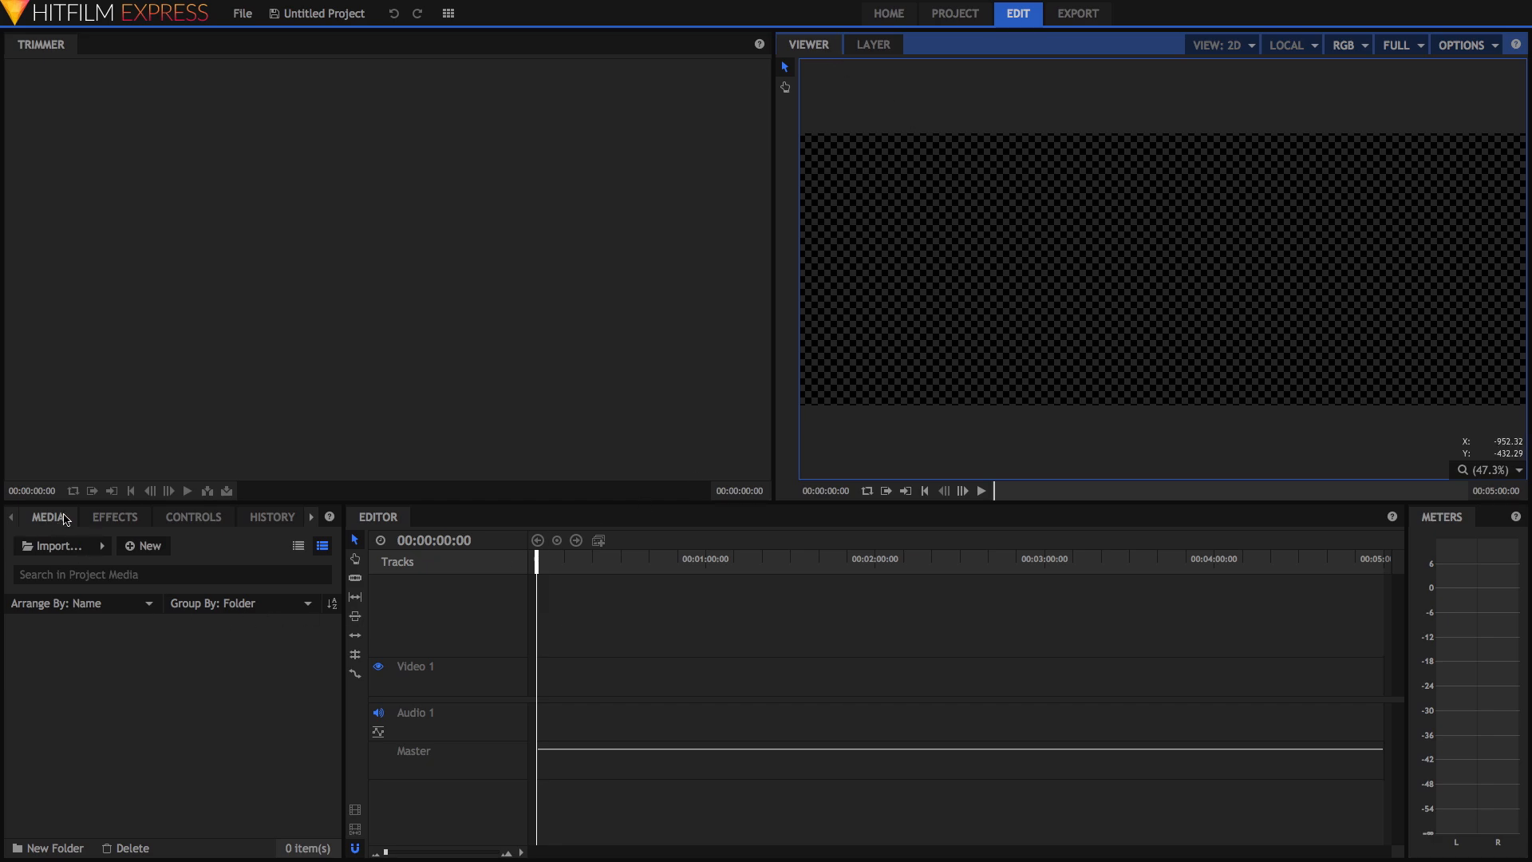
Import WWTY_baddie-lands.mp4 from the Falling Baddie folder into the project media
left_click(68, 520)
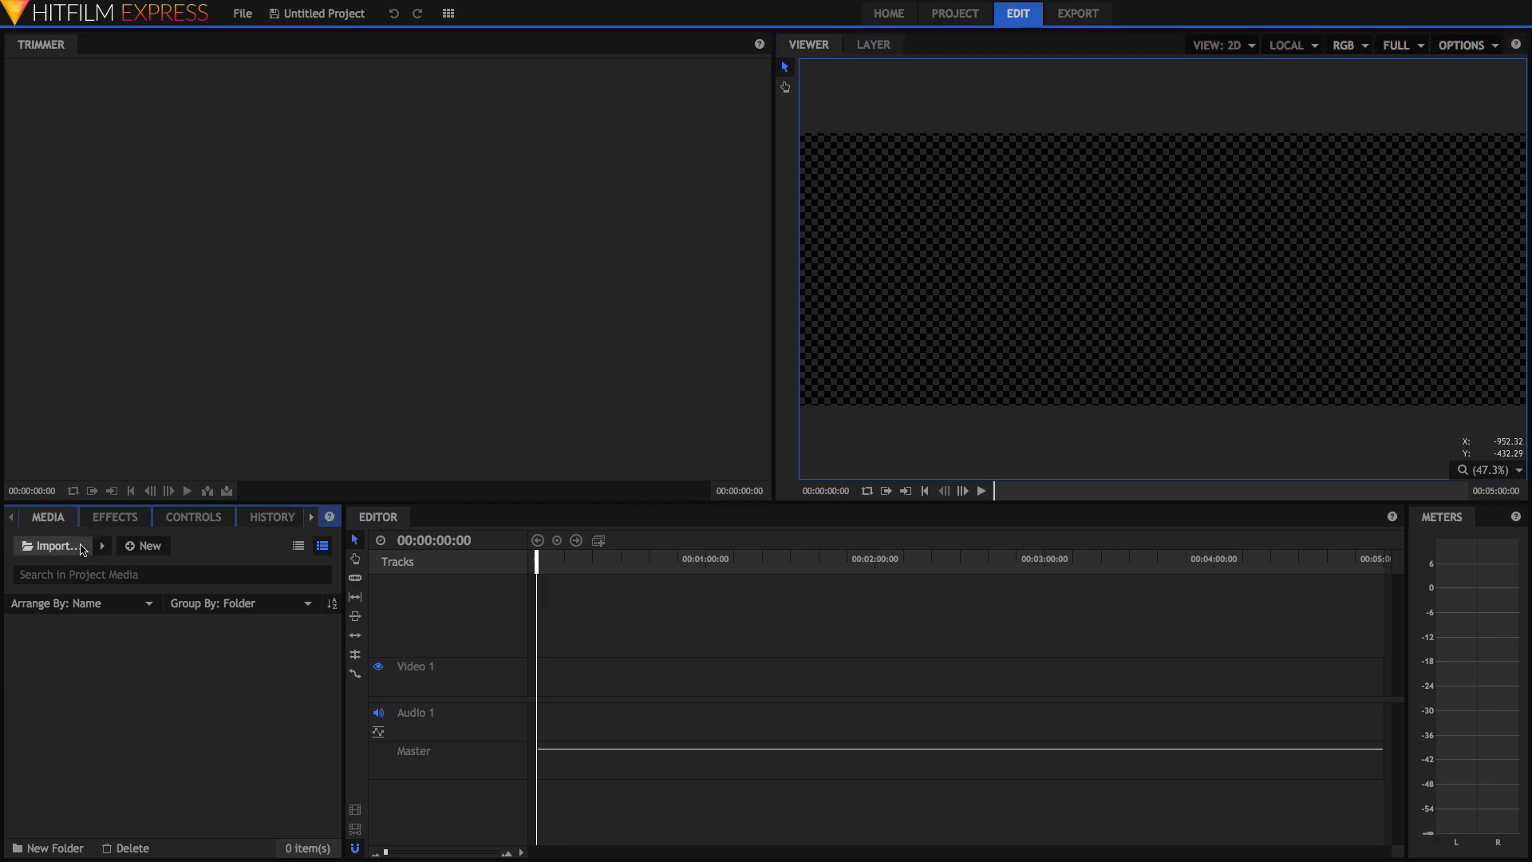
left_click(82, 549)
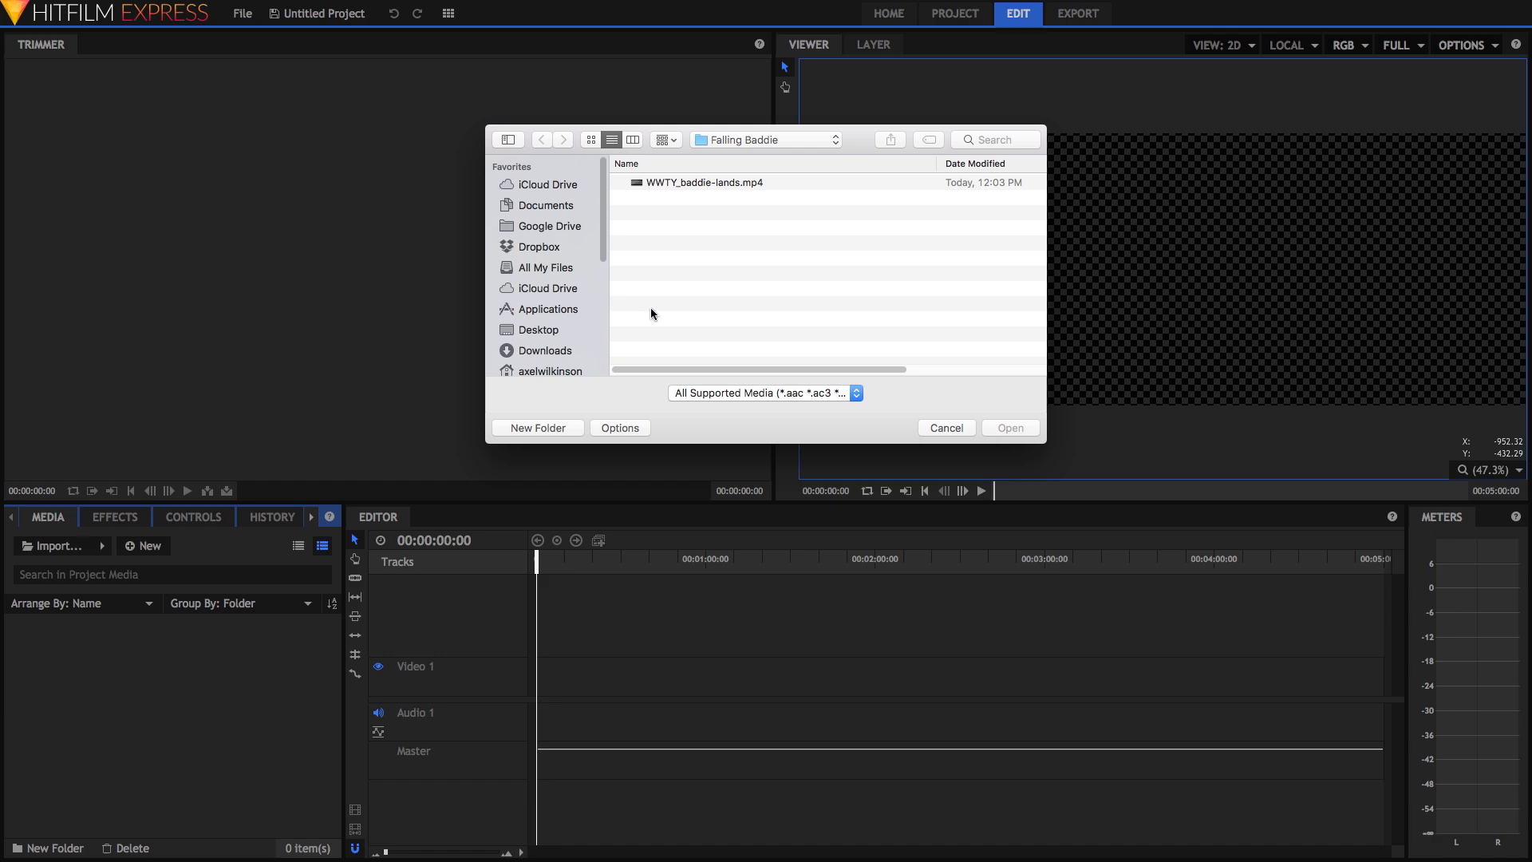
left_click(721, 182)
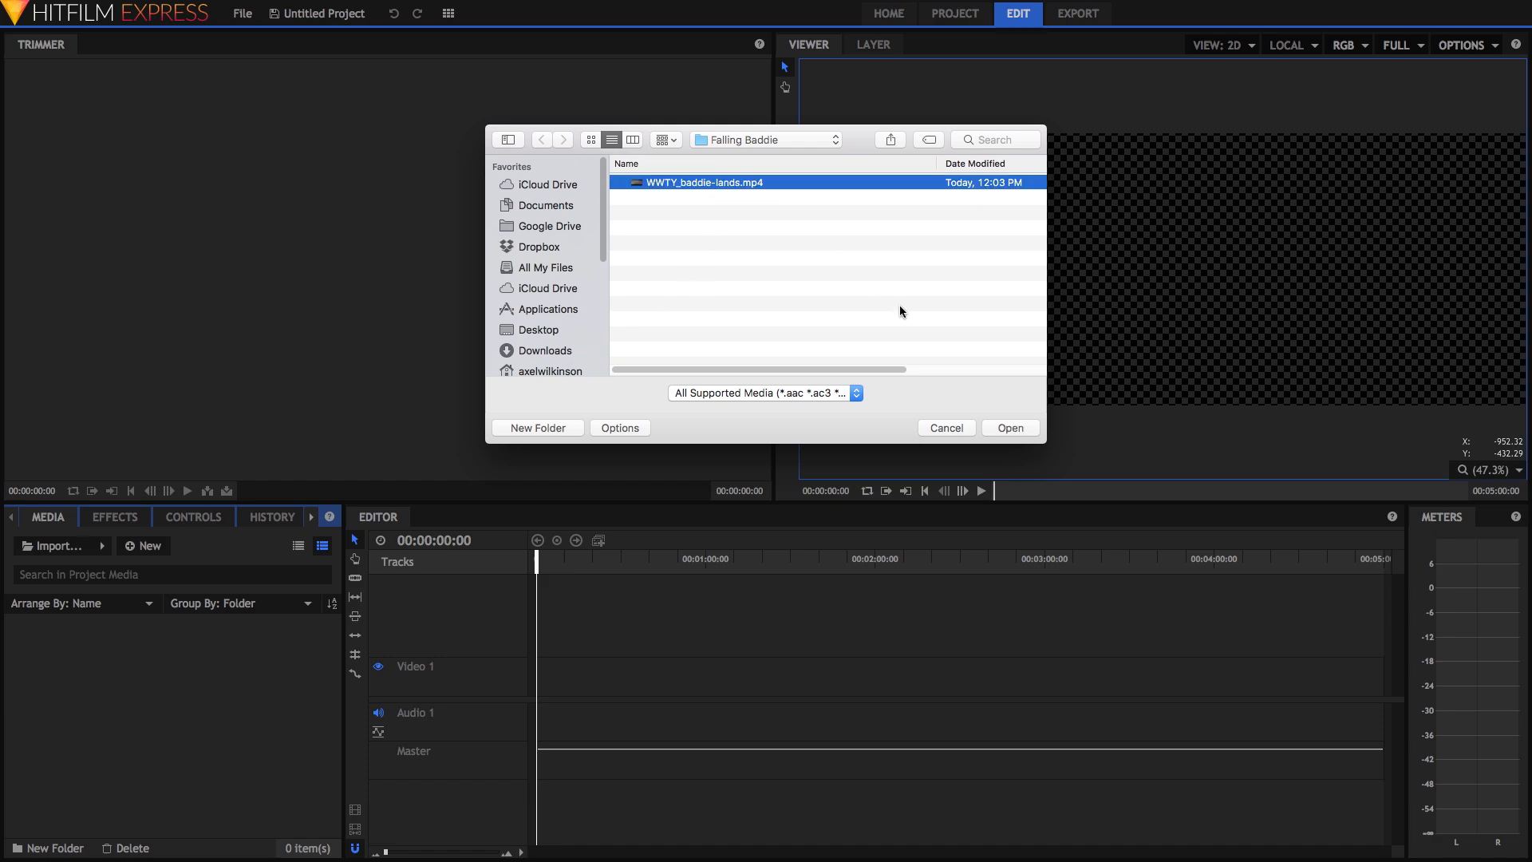
left_click(1027, 428)
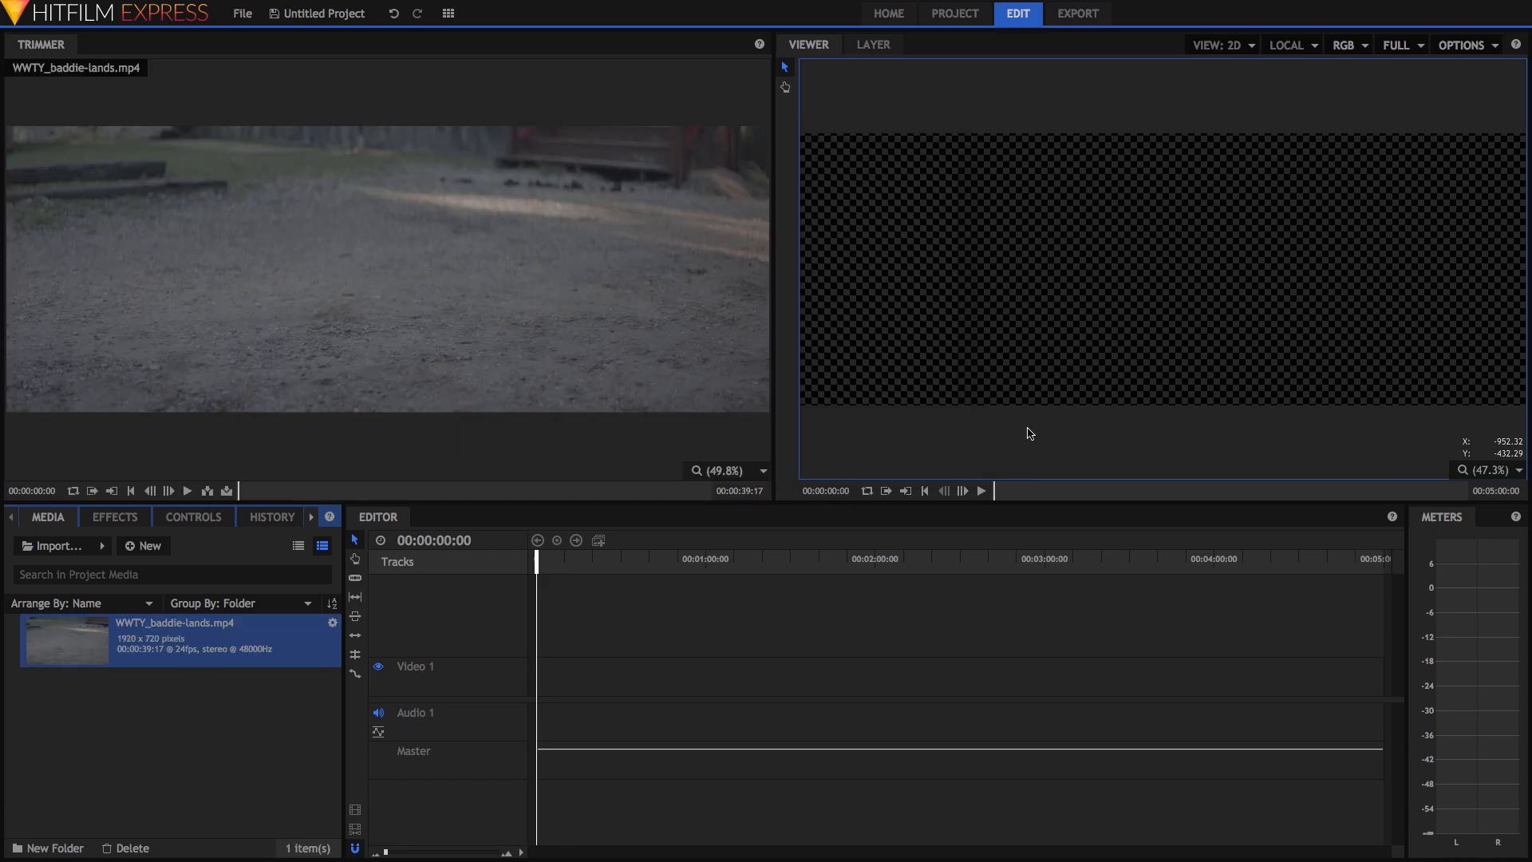
Make a composite shot from the WWTY_baddie-lands.mp4 clip, keeping its default name and properties
right_click(253, 646)
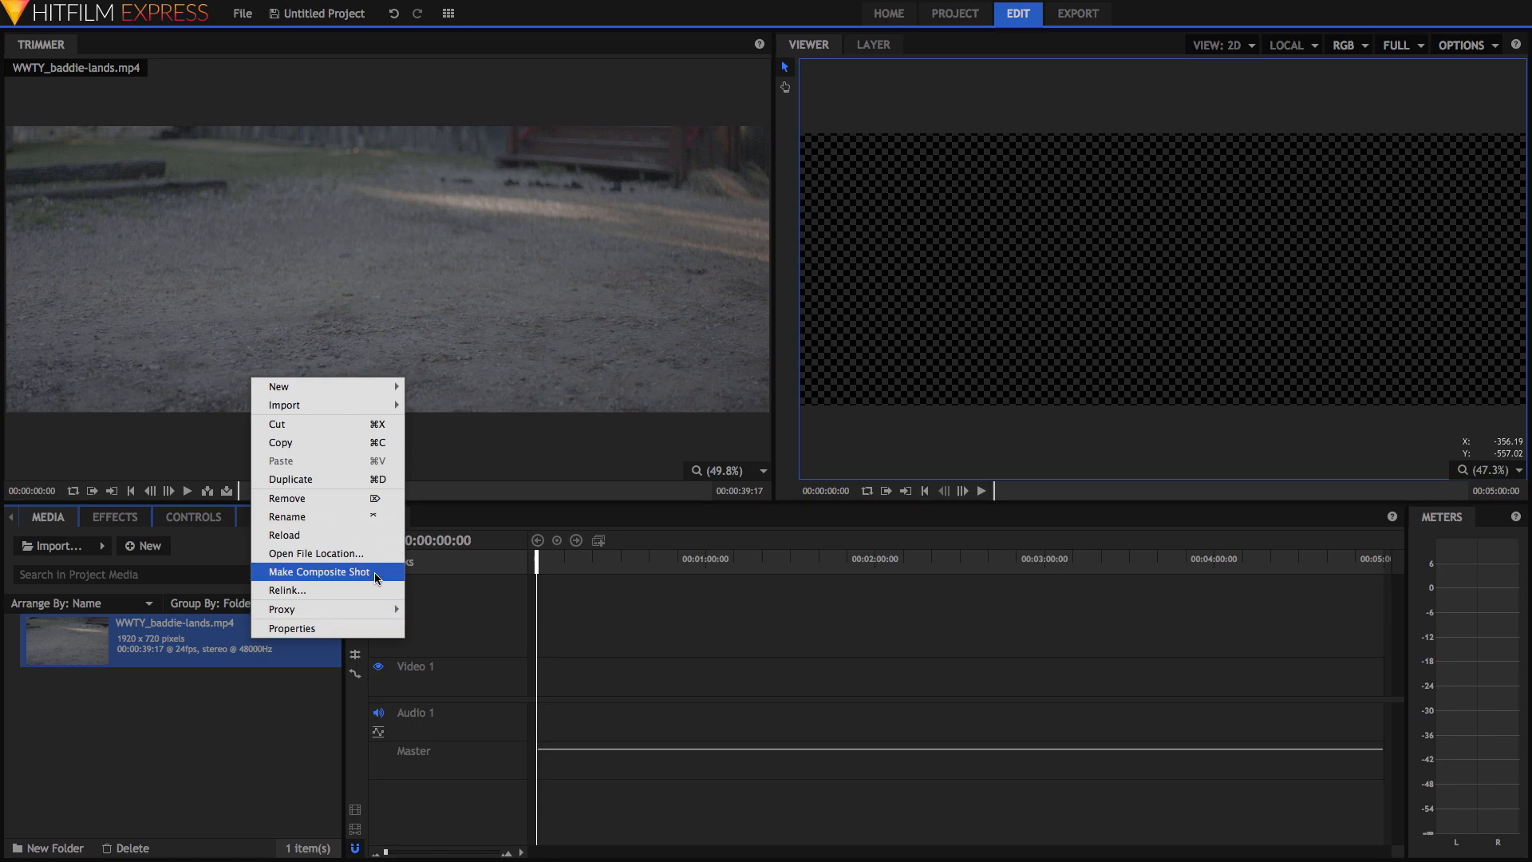
left_click(319, 571)
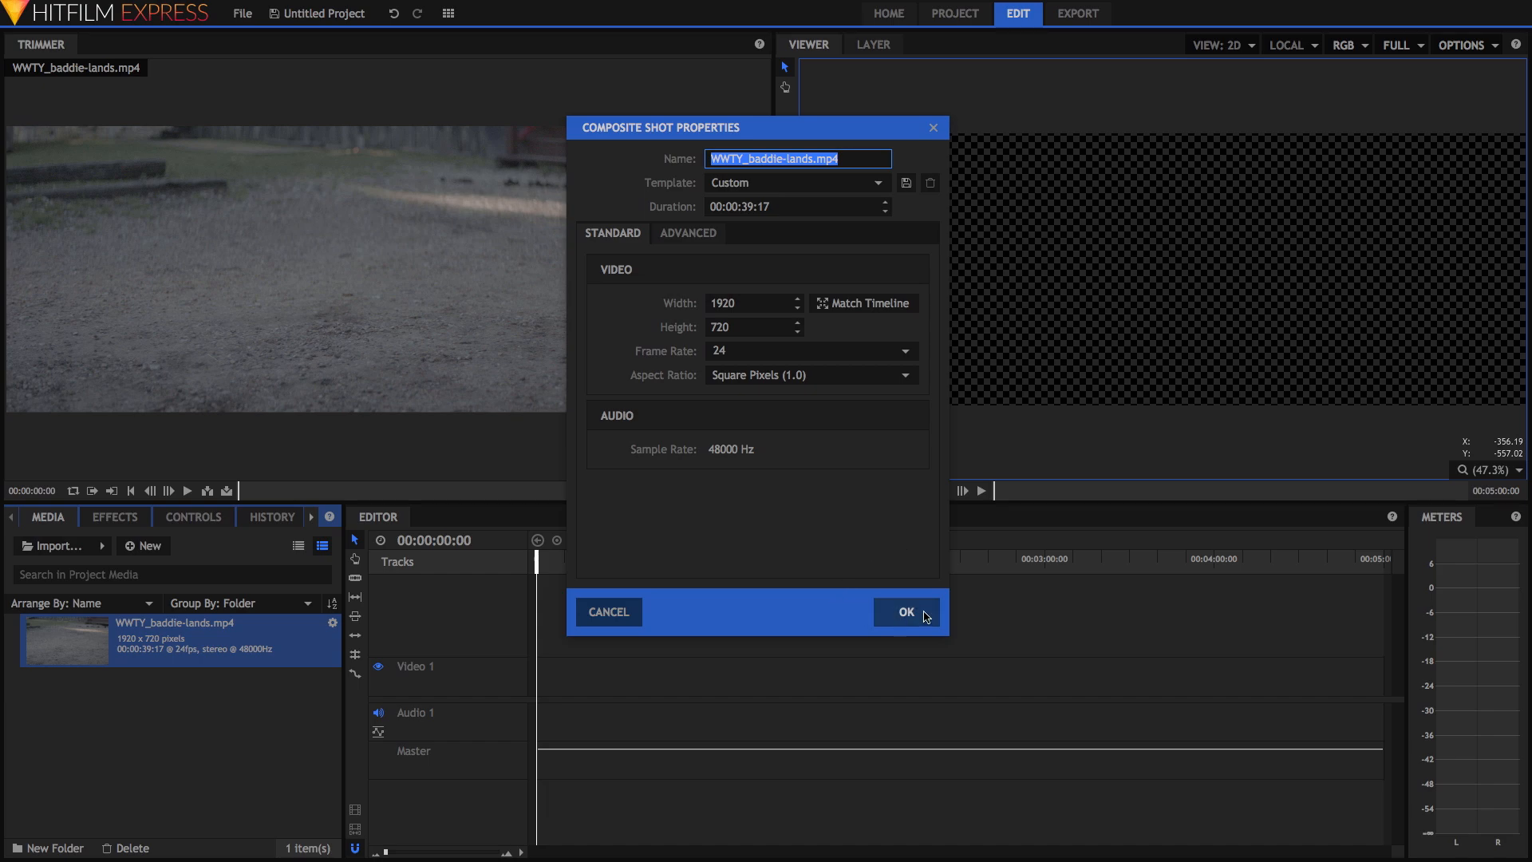
left_click(906, 613)
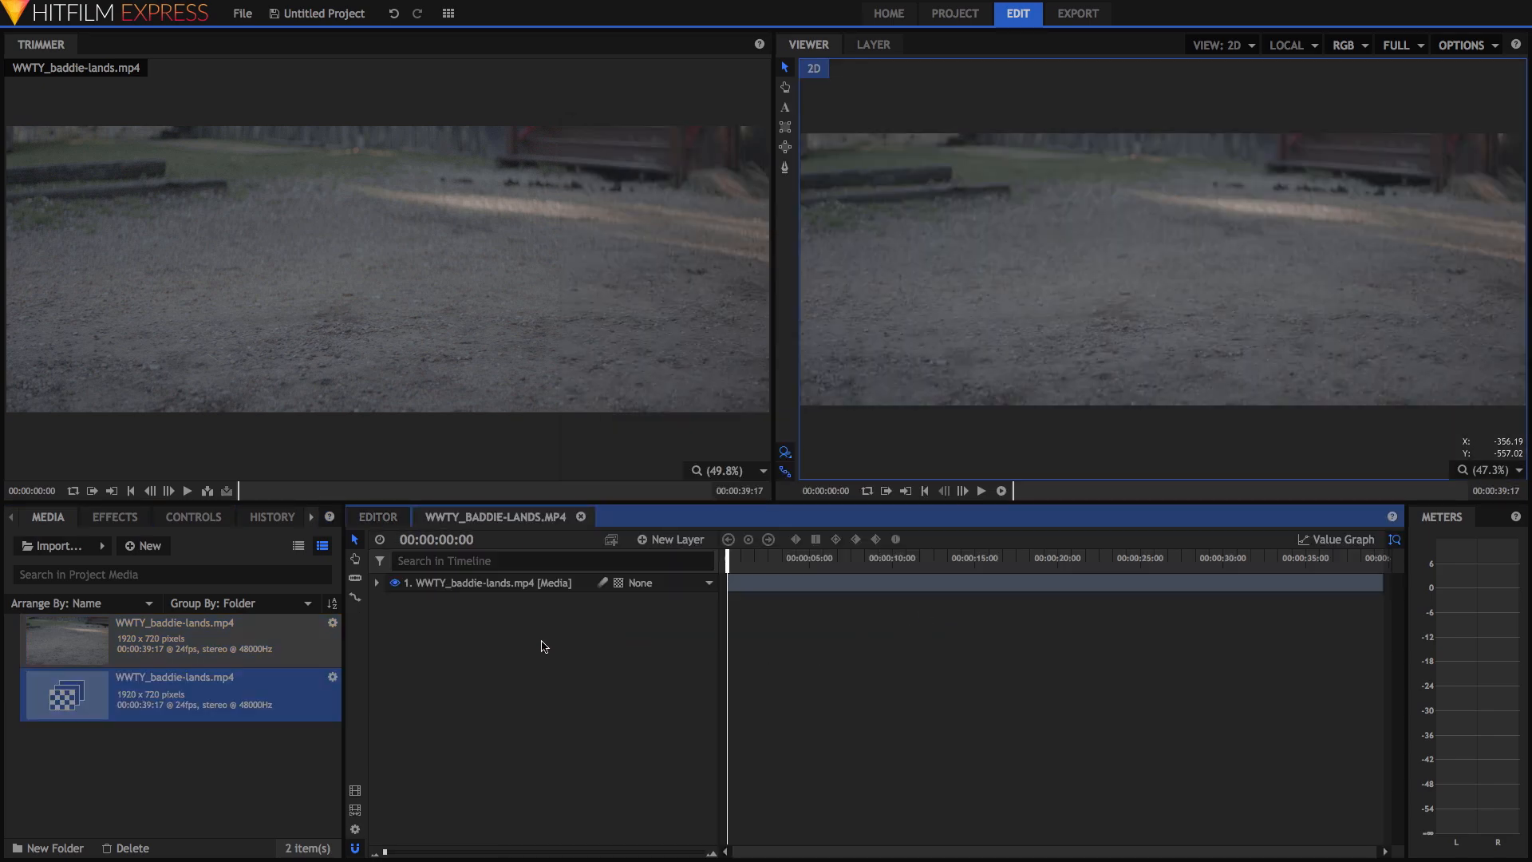
Play the clip to where the shotgun has hit the ground and slice the layer at 00:00:04:06
left_click(982, 490)
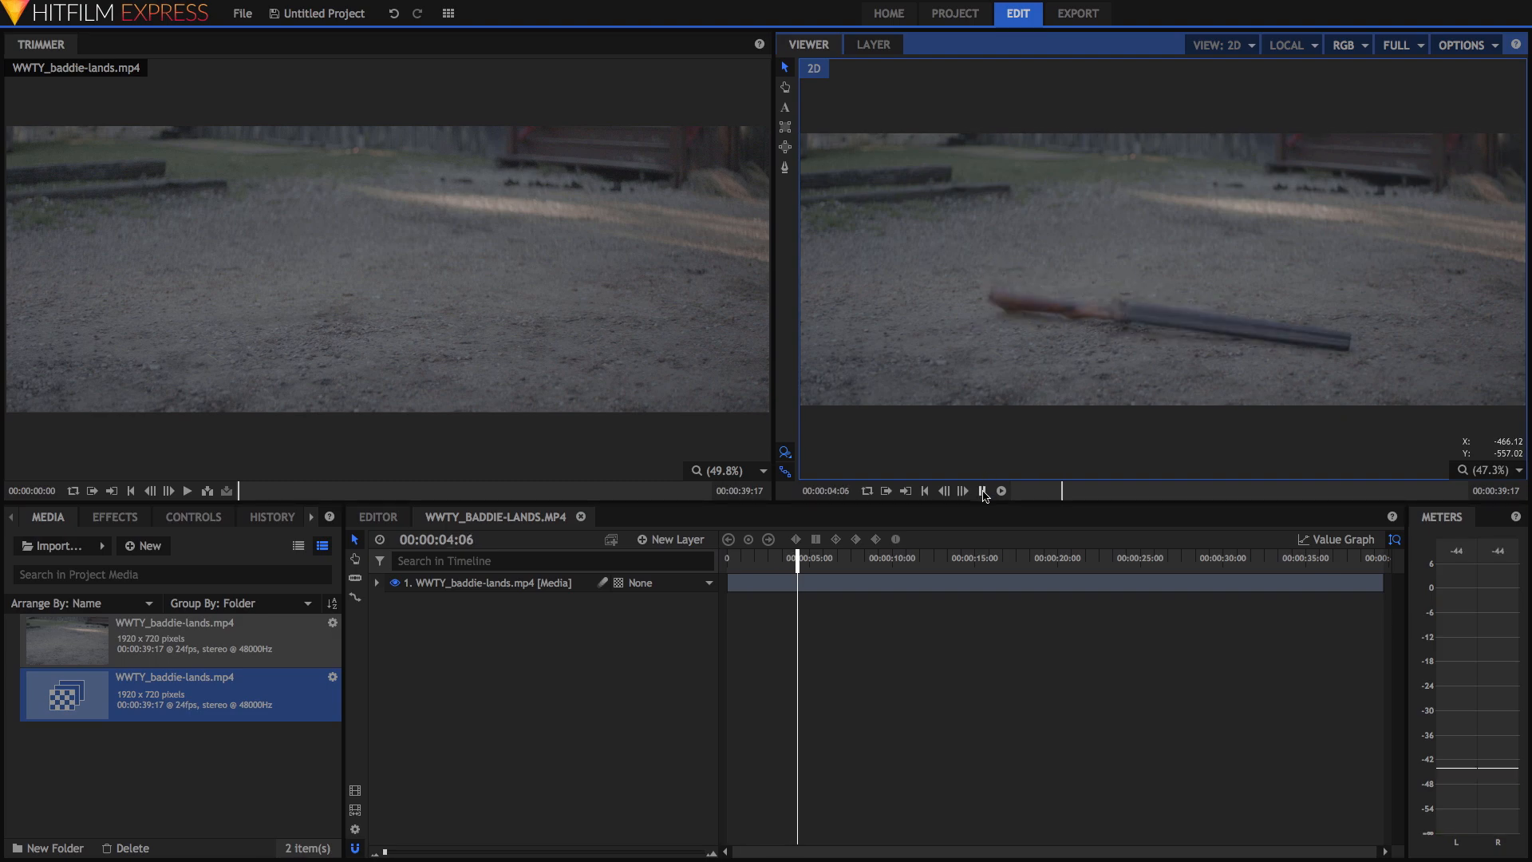
left_click(982, 491)
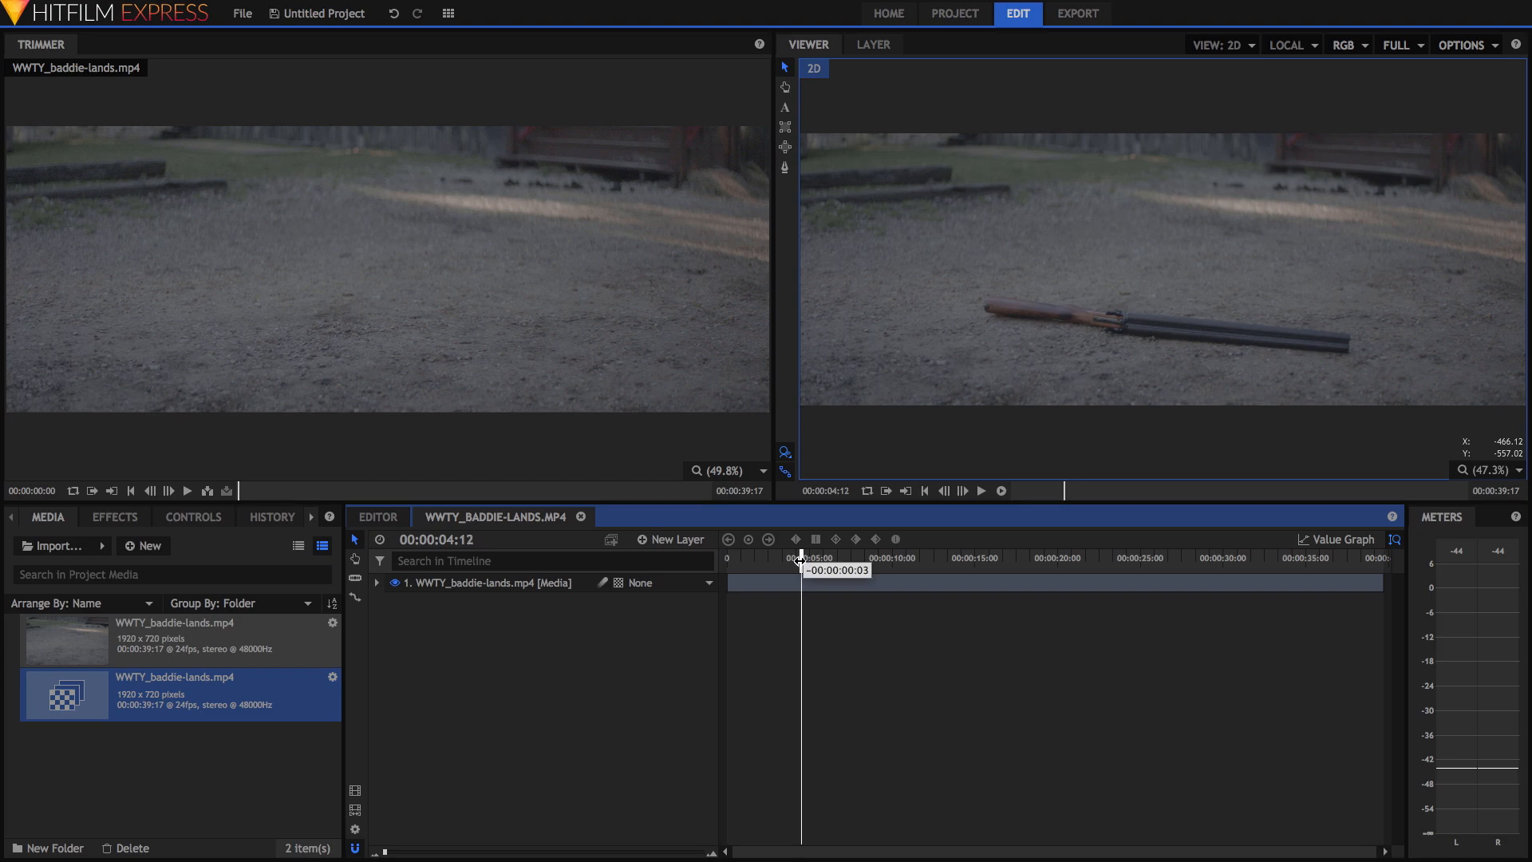
left_click_drag(803, 560, 791, 558)
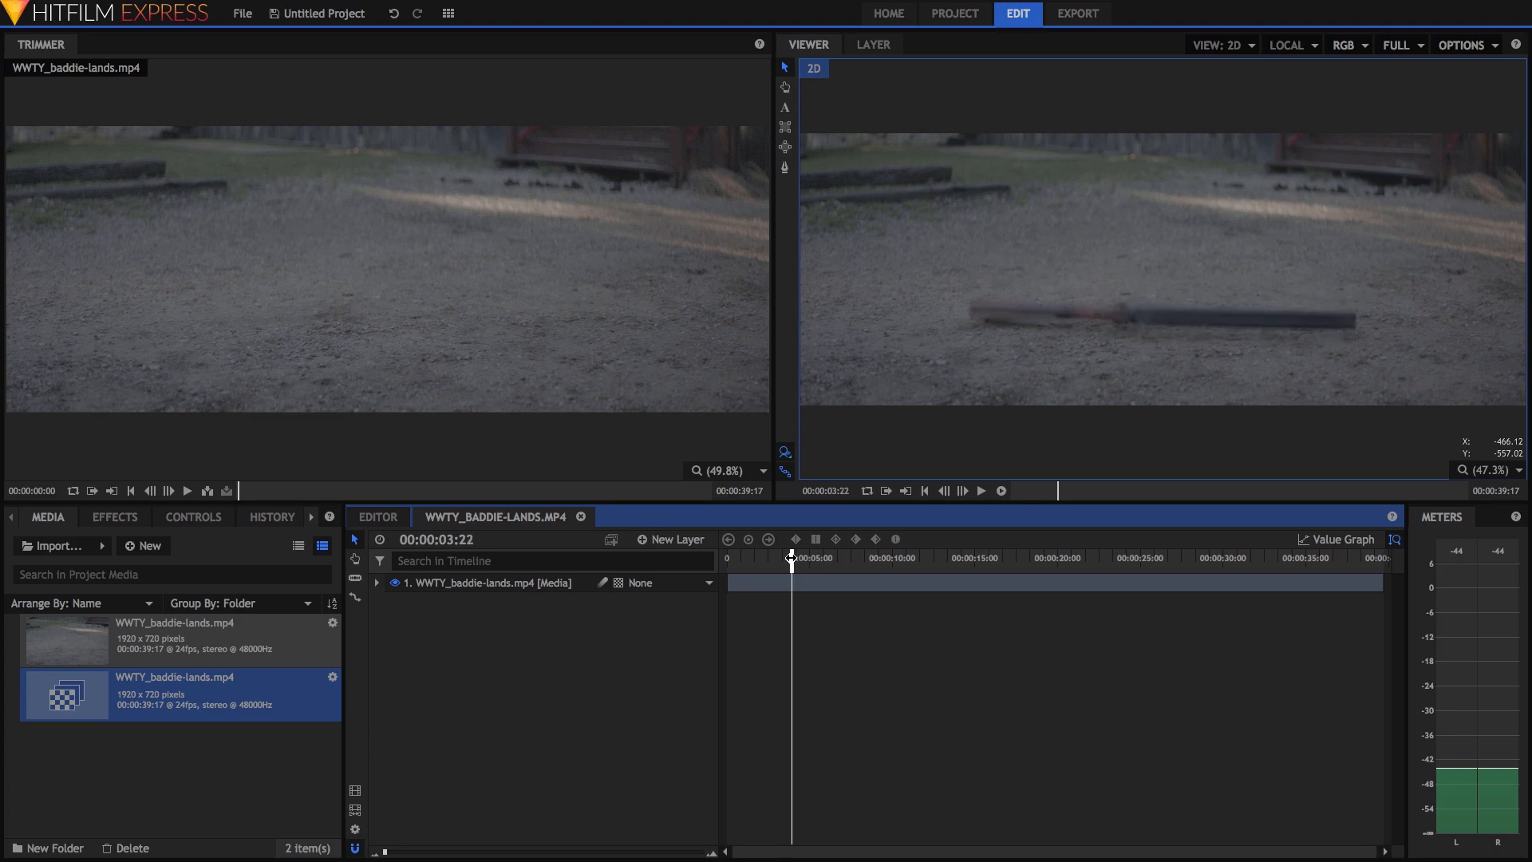
left_click_drag(791, 559, 796, 559)
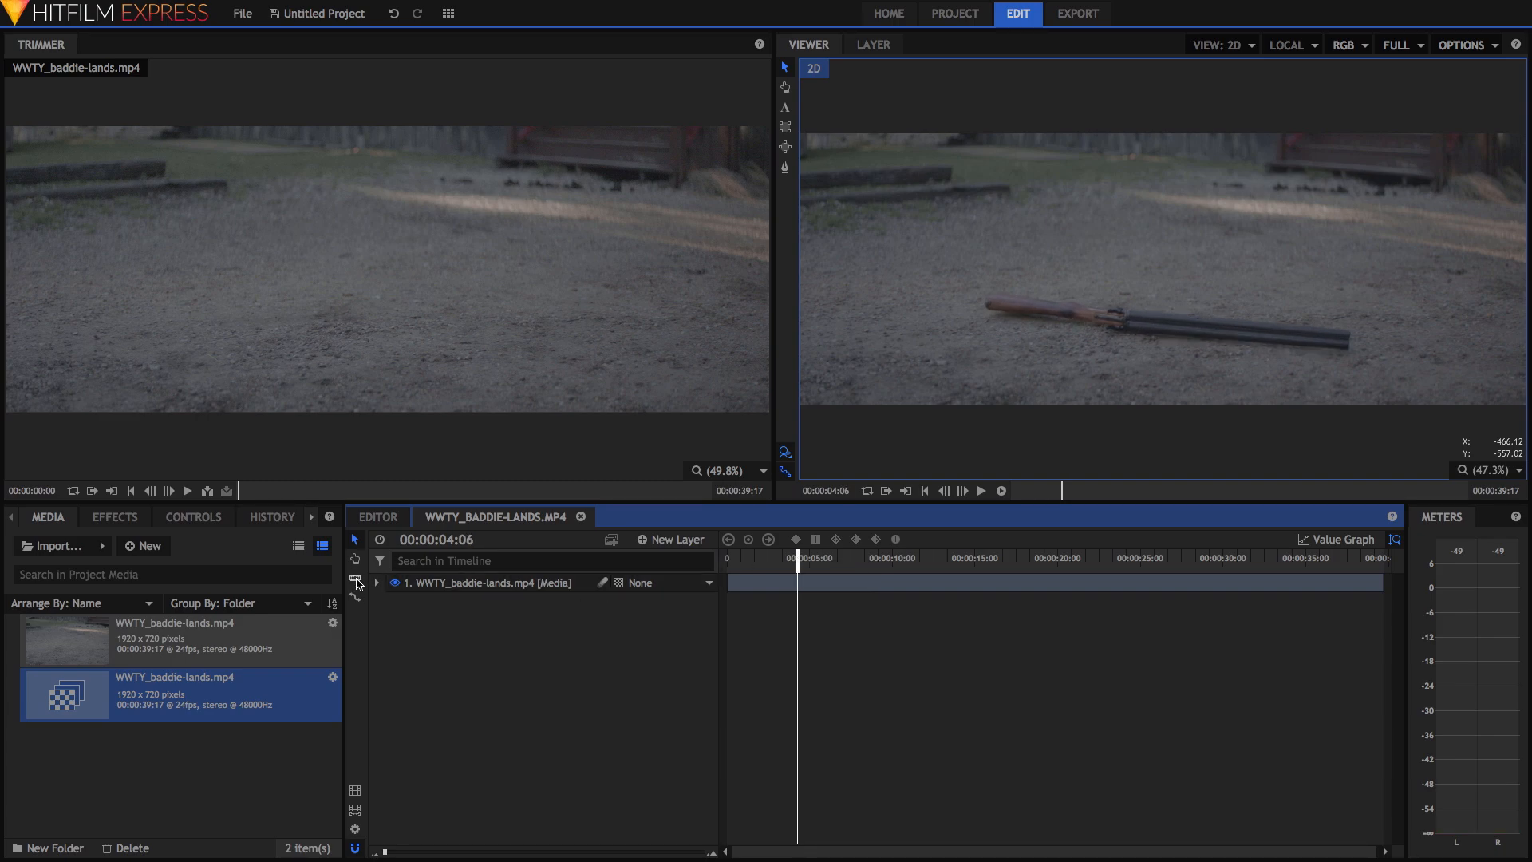
left_click(356, 580)
left_click(801, 586)
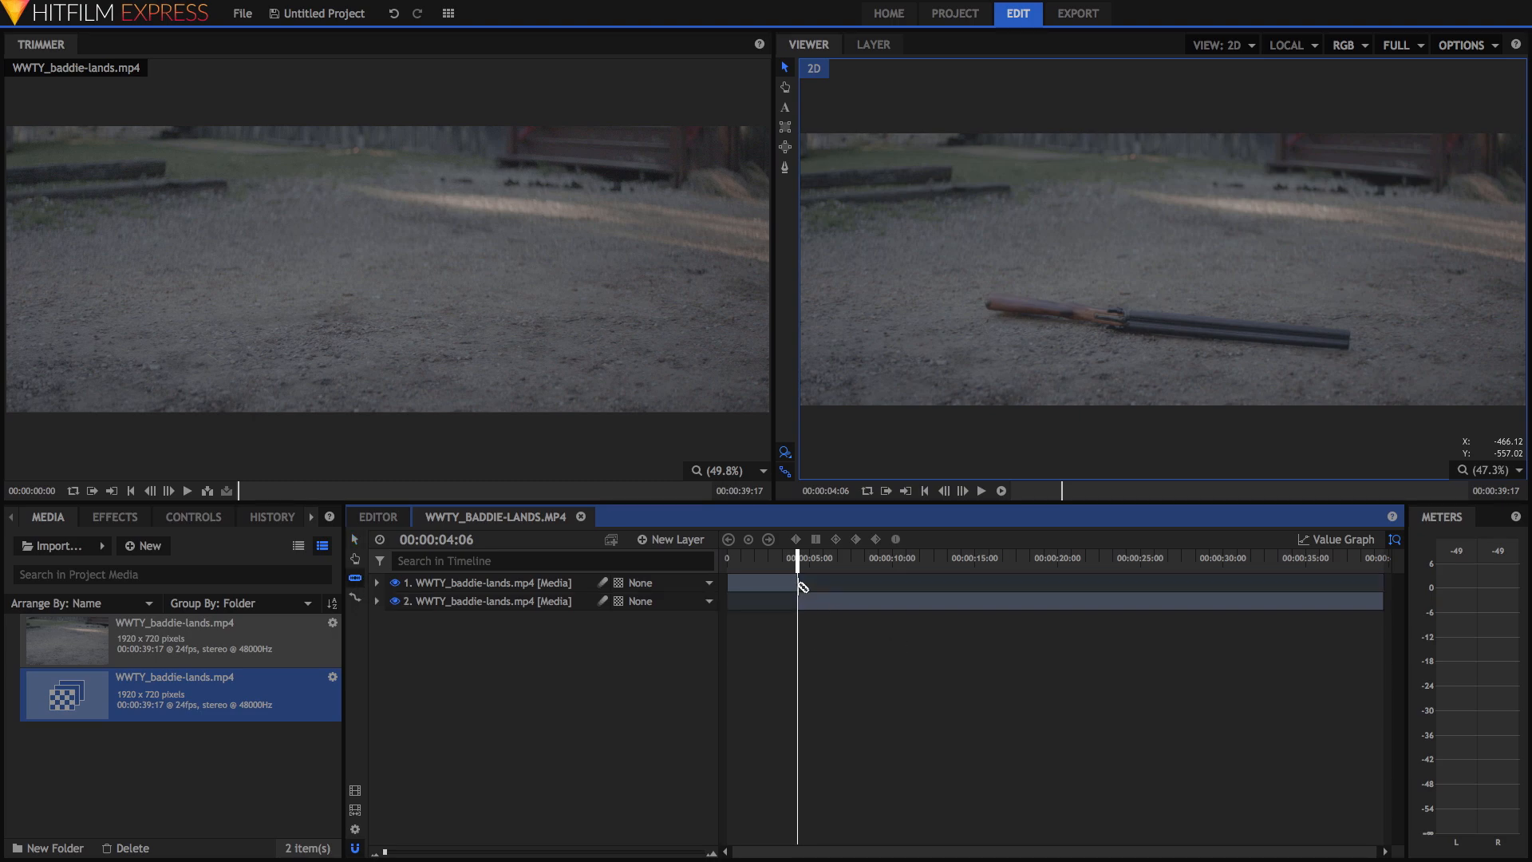
Trim the second layer's start to the man's fall, move it to directly follow the first layer, and play back the edit
left_click(982, 491)
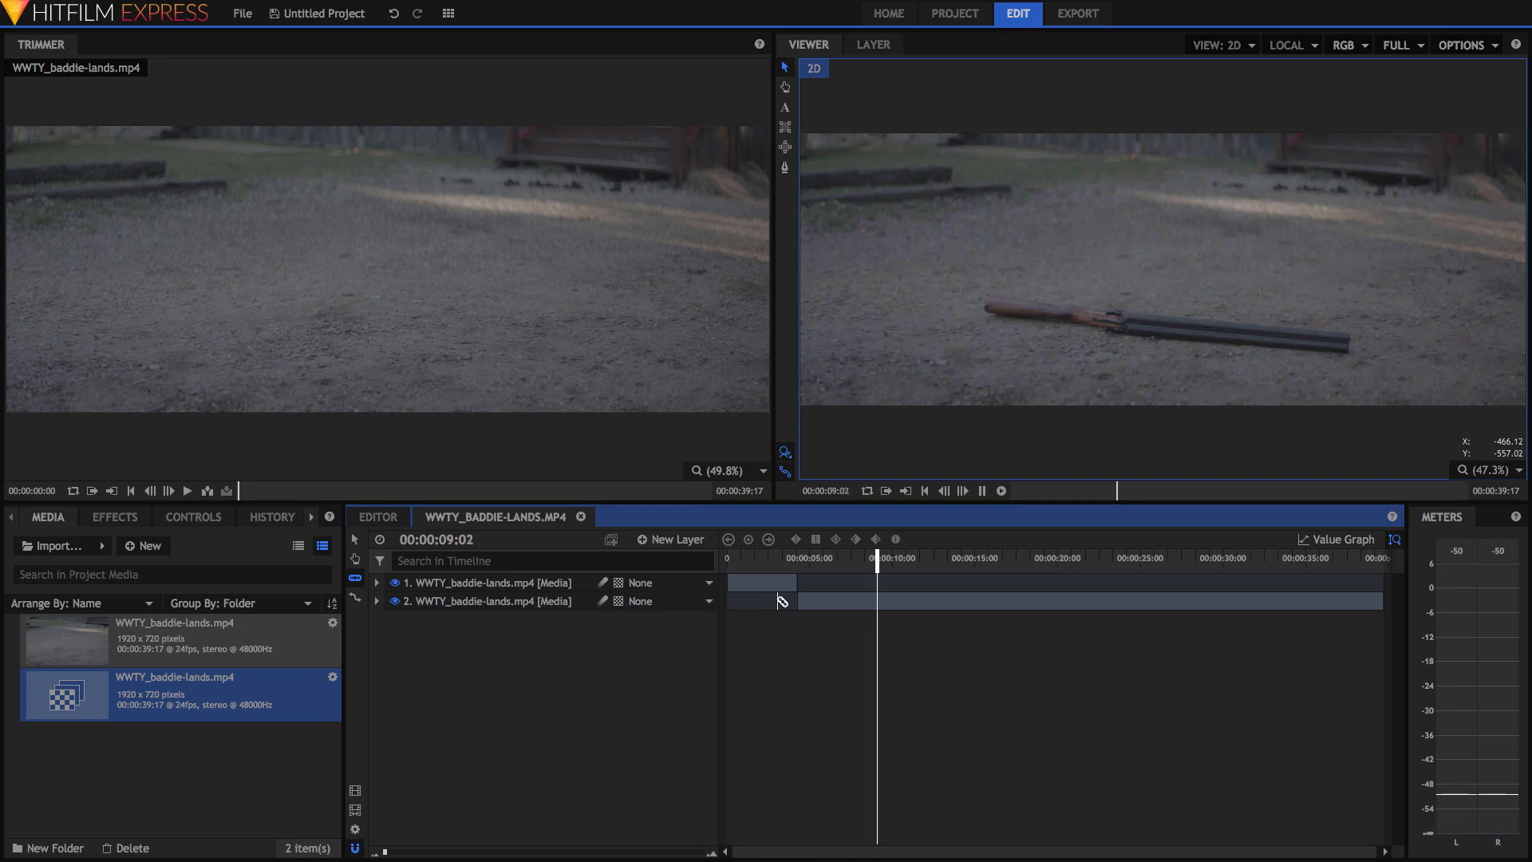
left_click_drag(1054, 561, 1085, 568)
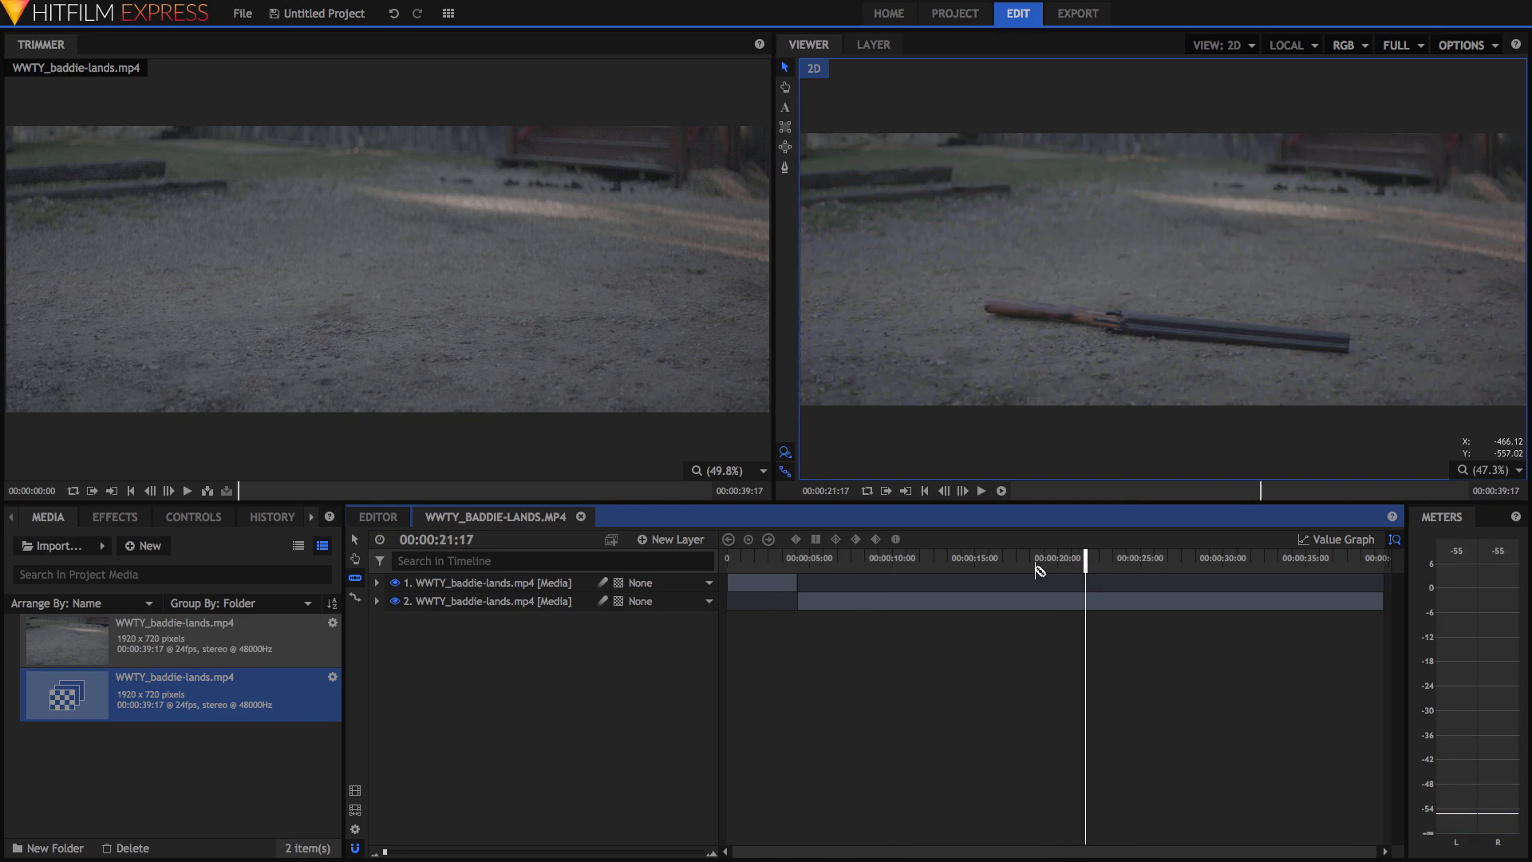
left_click(356, 540)
left_click_drag(797, 600, 848, 609)
left_click(775, 561)
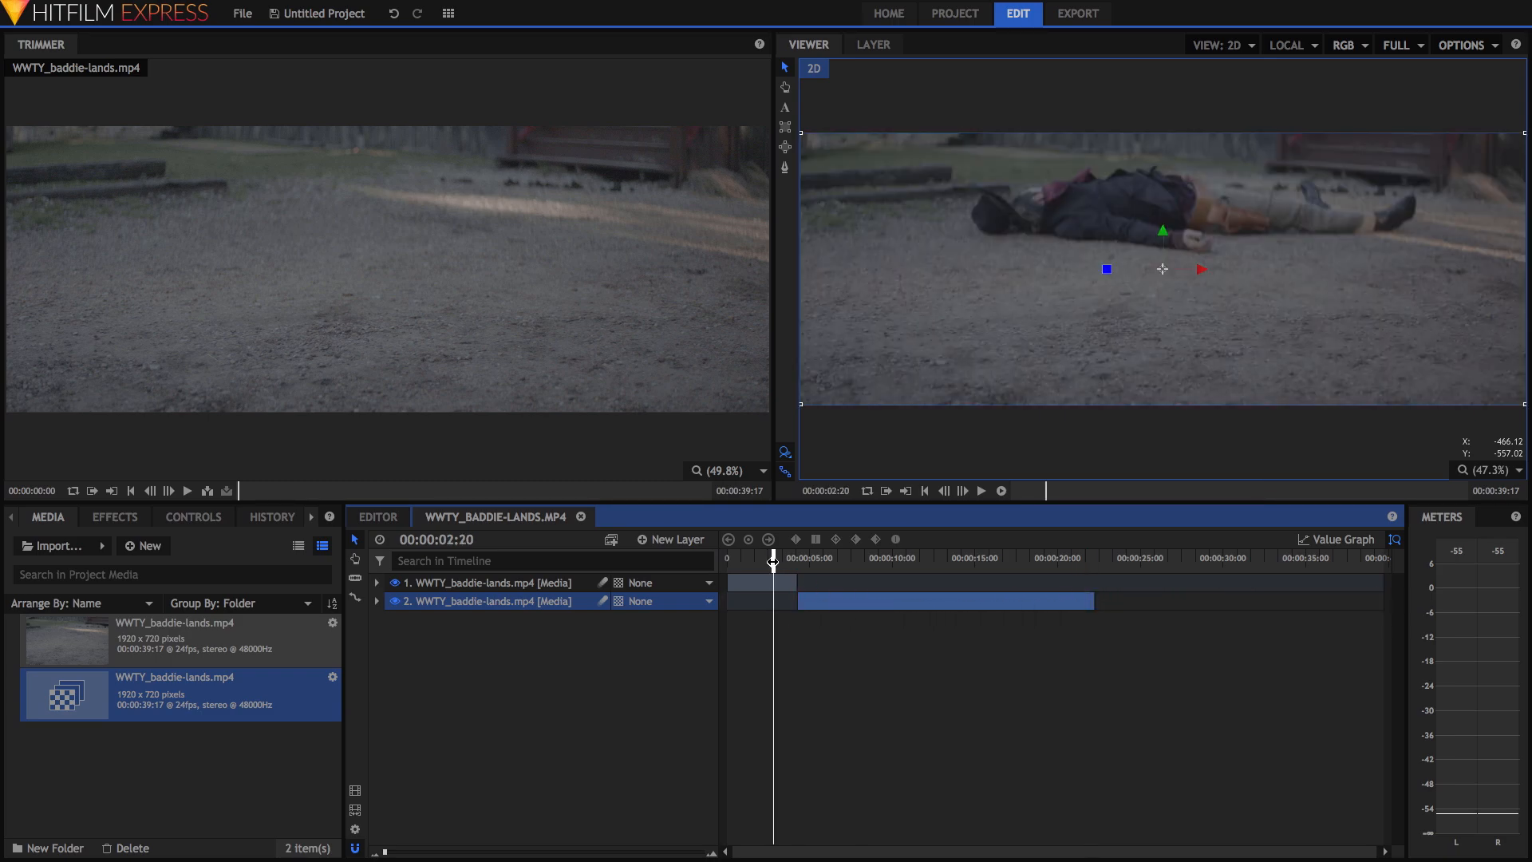
left_click(981, 491)
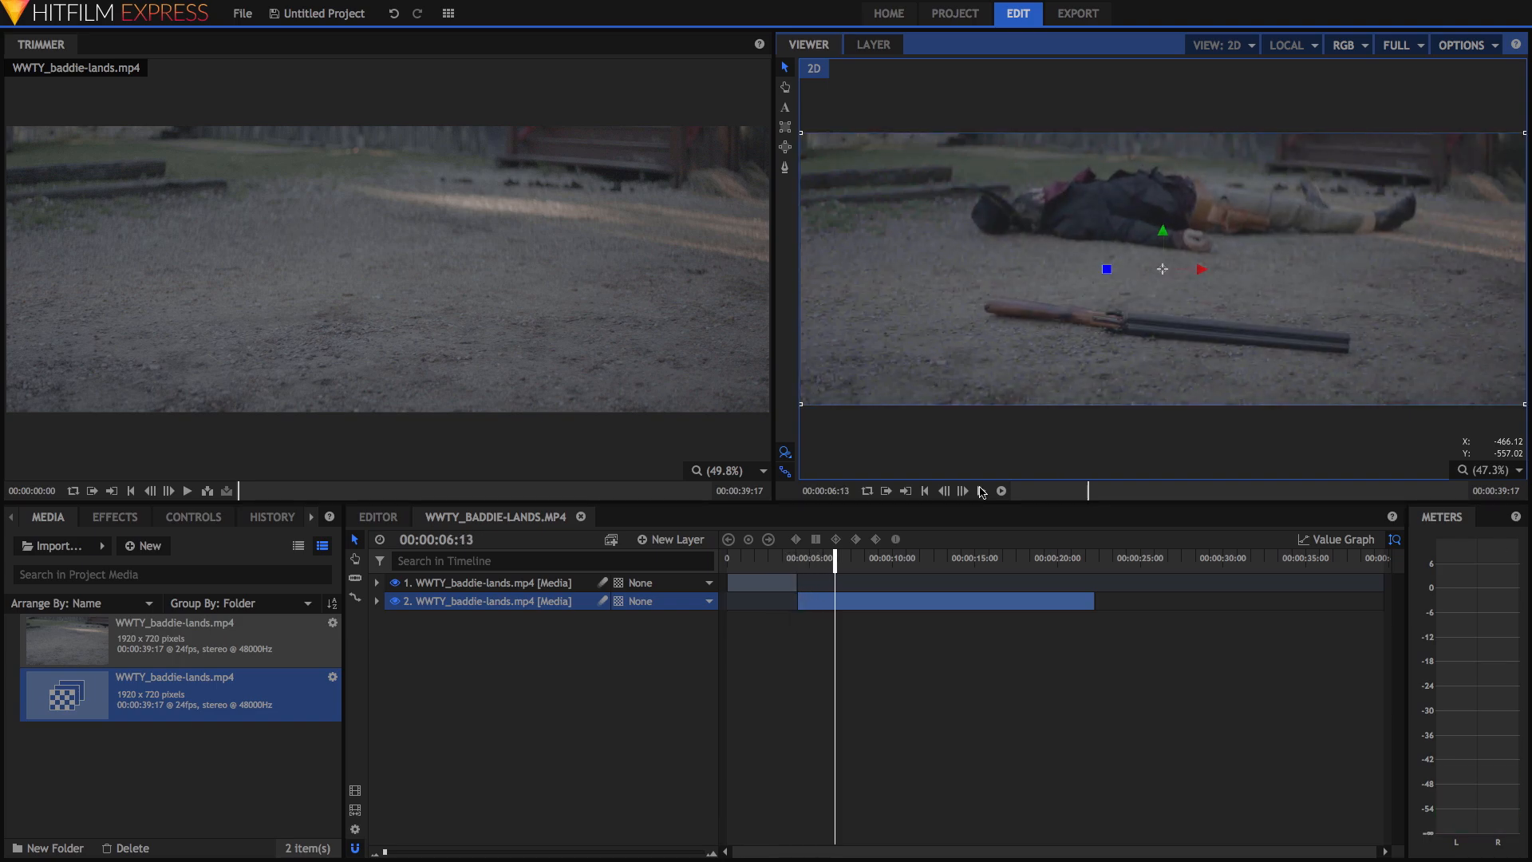
left_click(981, 492)
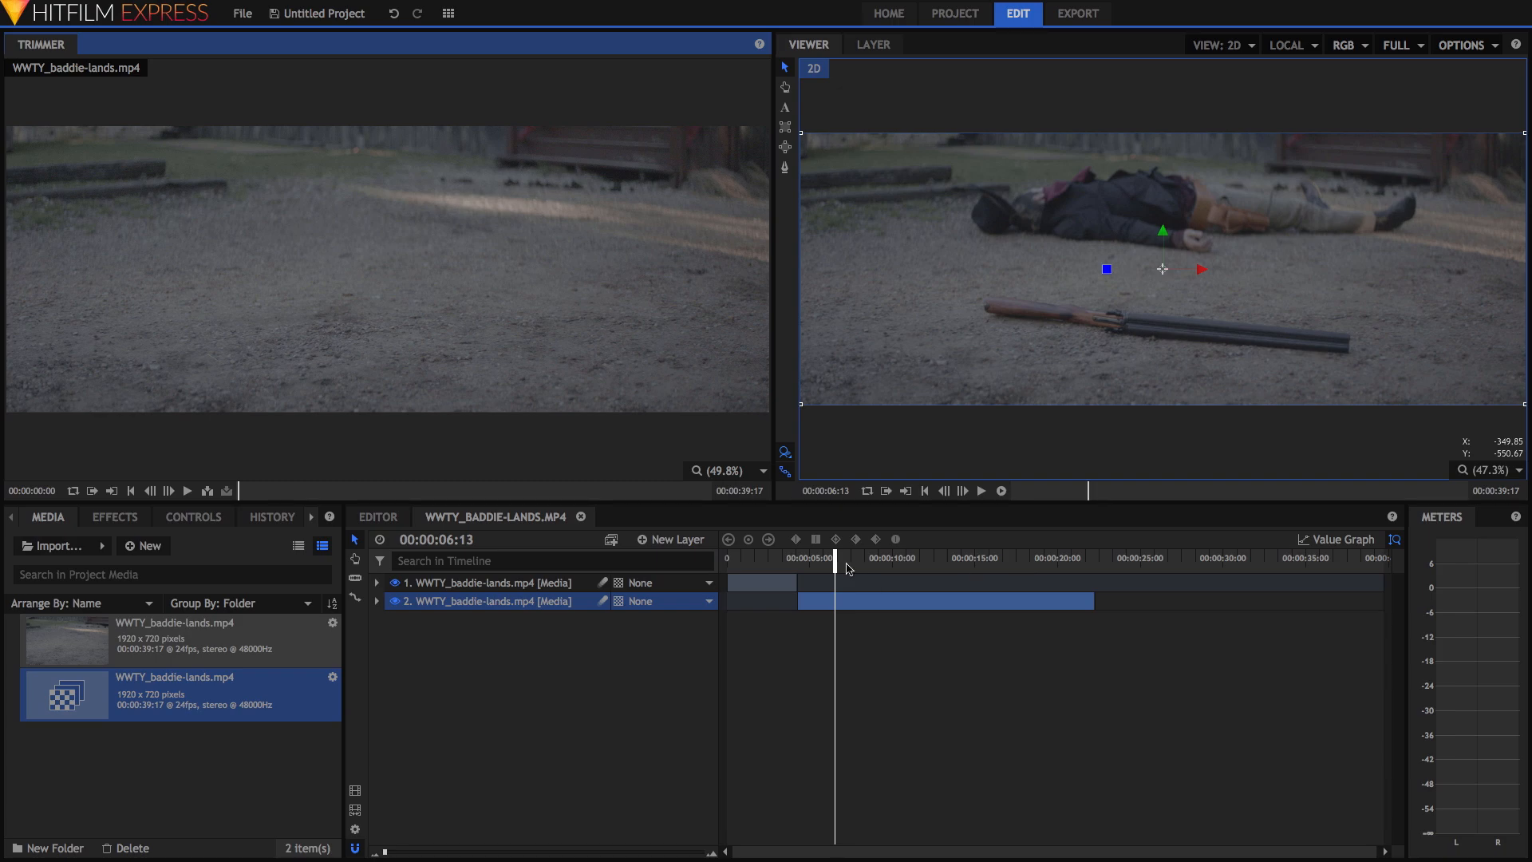
Position the playhead at 00:00:04:15 in the second layer, checking the neighbouring frames of the man's fall
left_click_drag(835, 558, 802, 555)
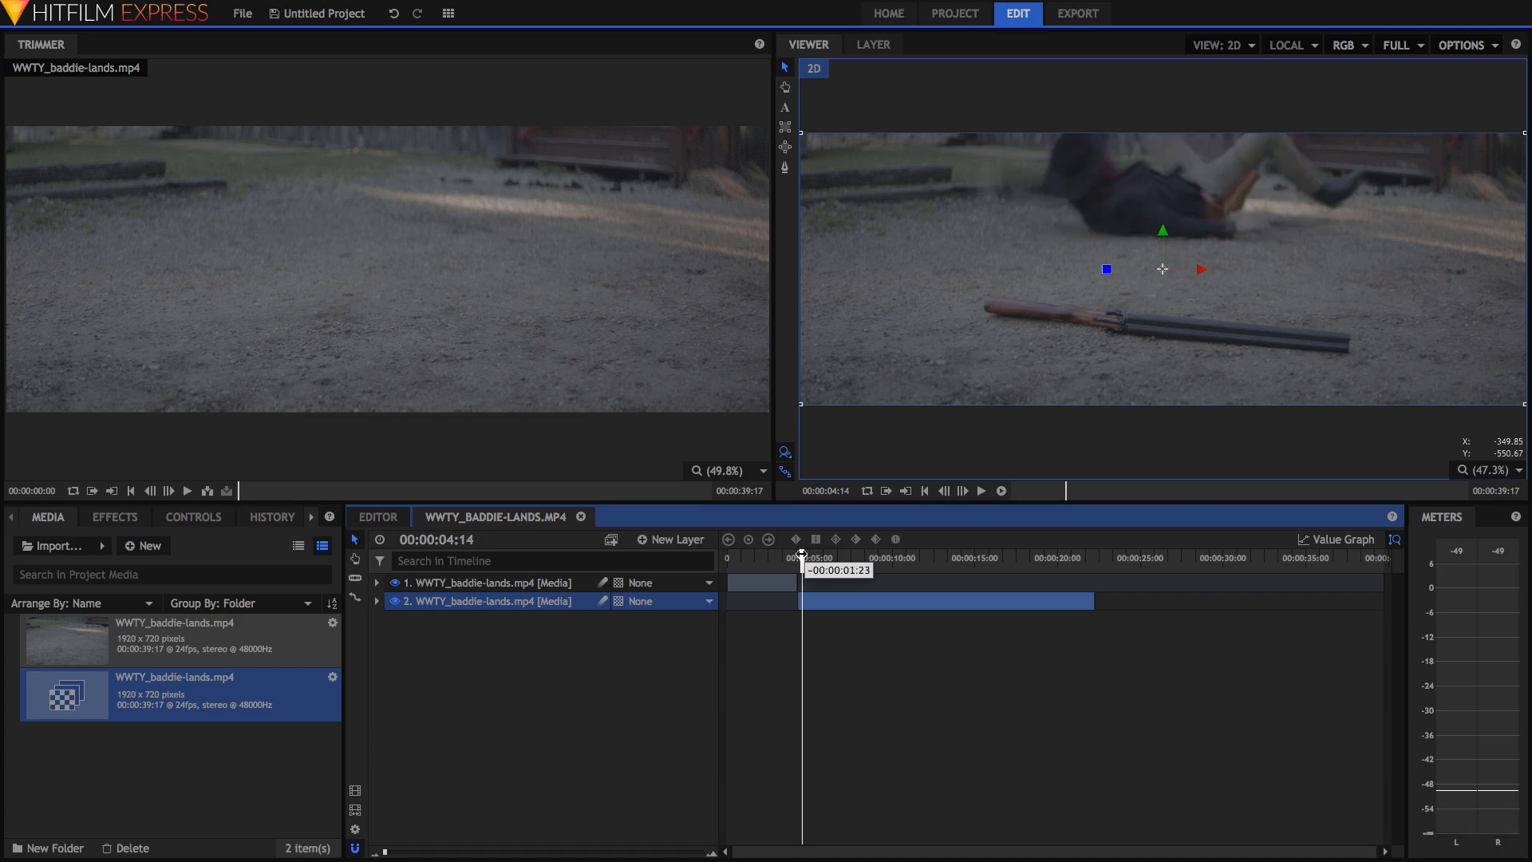
left_click_drag(802, 554, 802, 557)
left_click_drag(802, 557, 802, 557)
left_click_drag(802, 557, 803, 557)
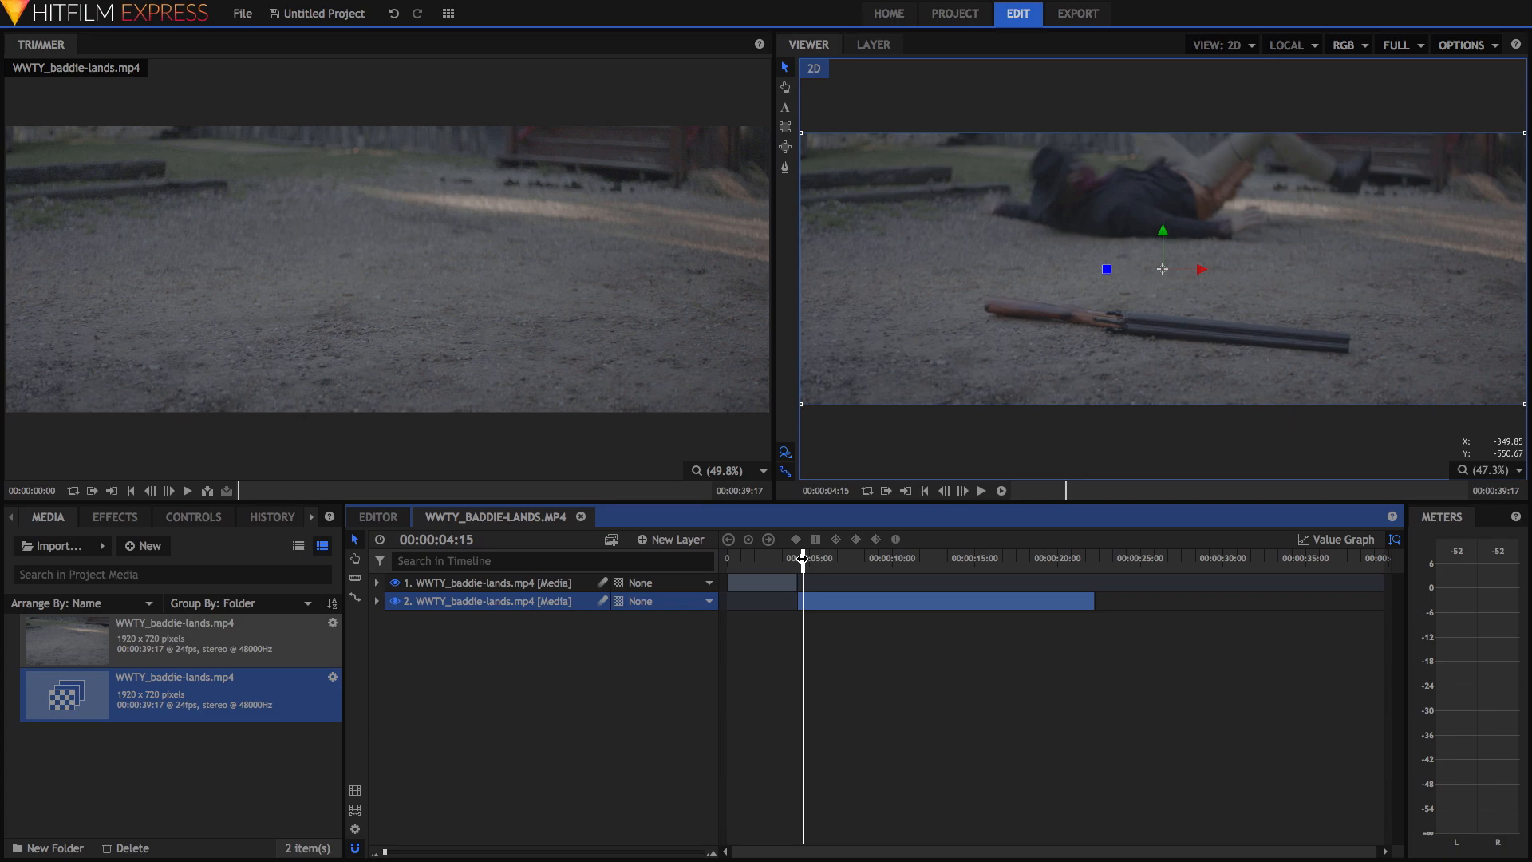
key("period")
key("period")
key("period")
key("comma")
key("comma")
key("comma")
Draw a closed freehand mask around the falling man on the second layer at 00:00:04:15
left_click(785, 168)
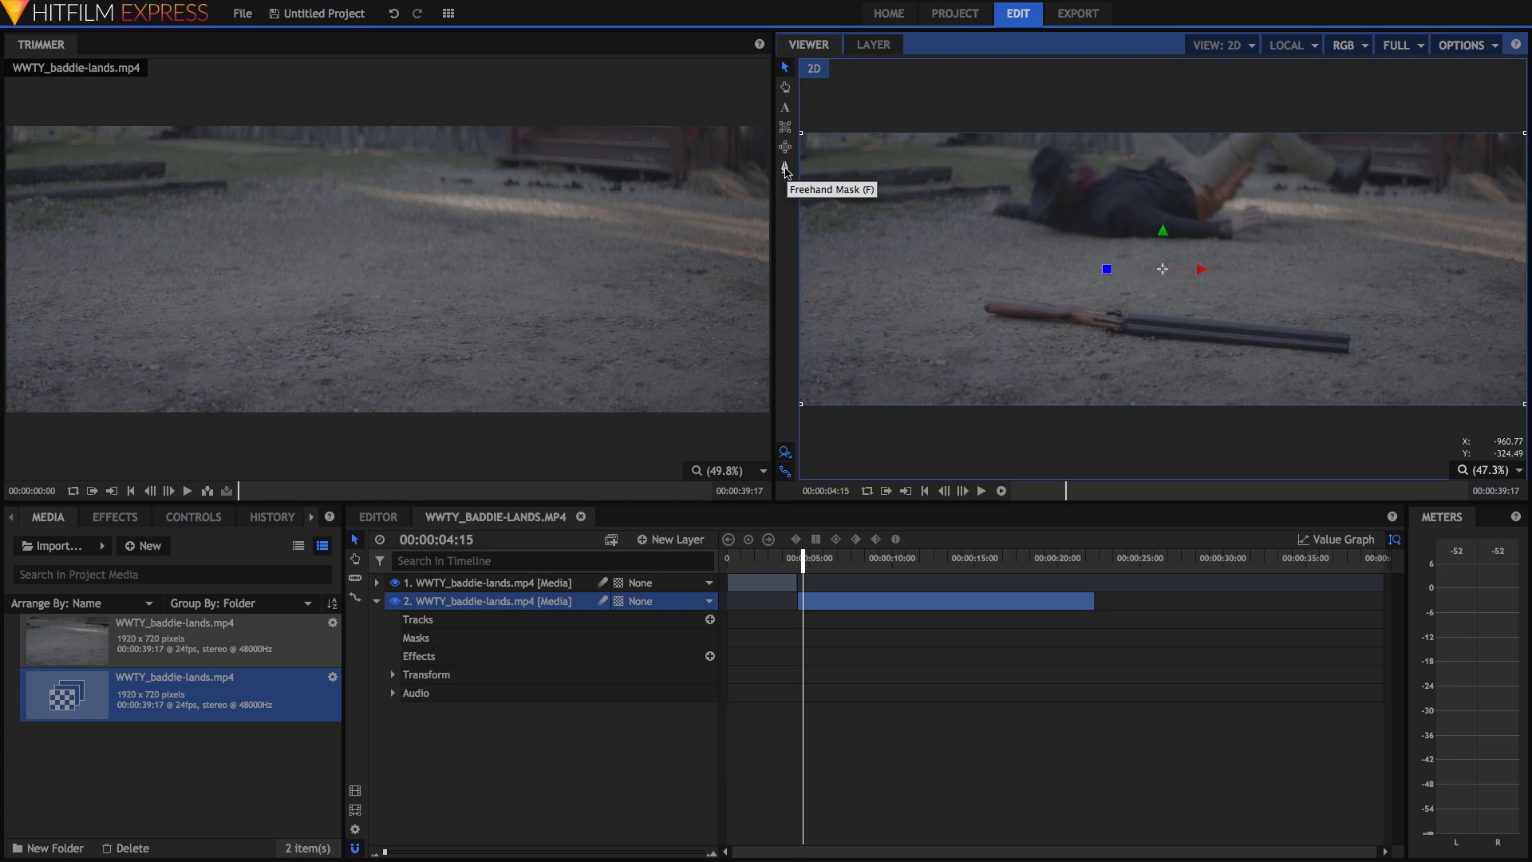
left_click(786, 169)
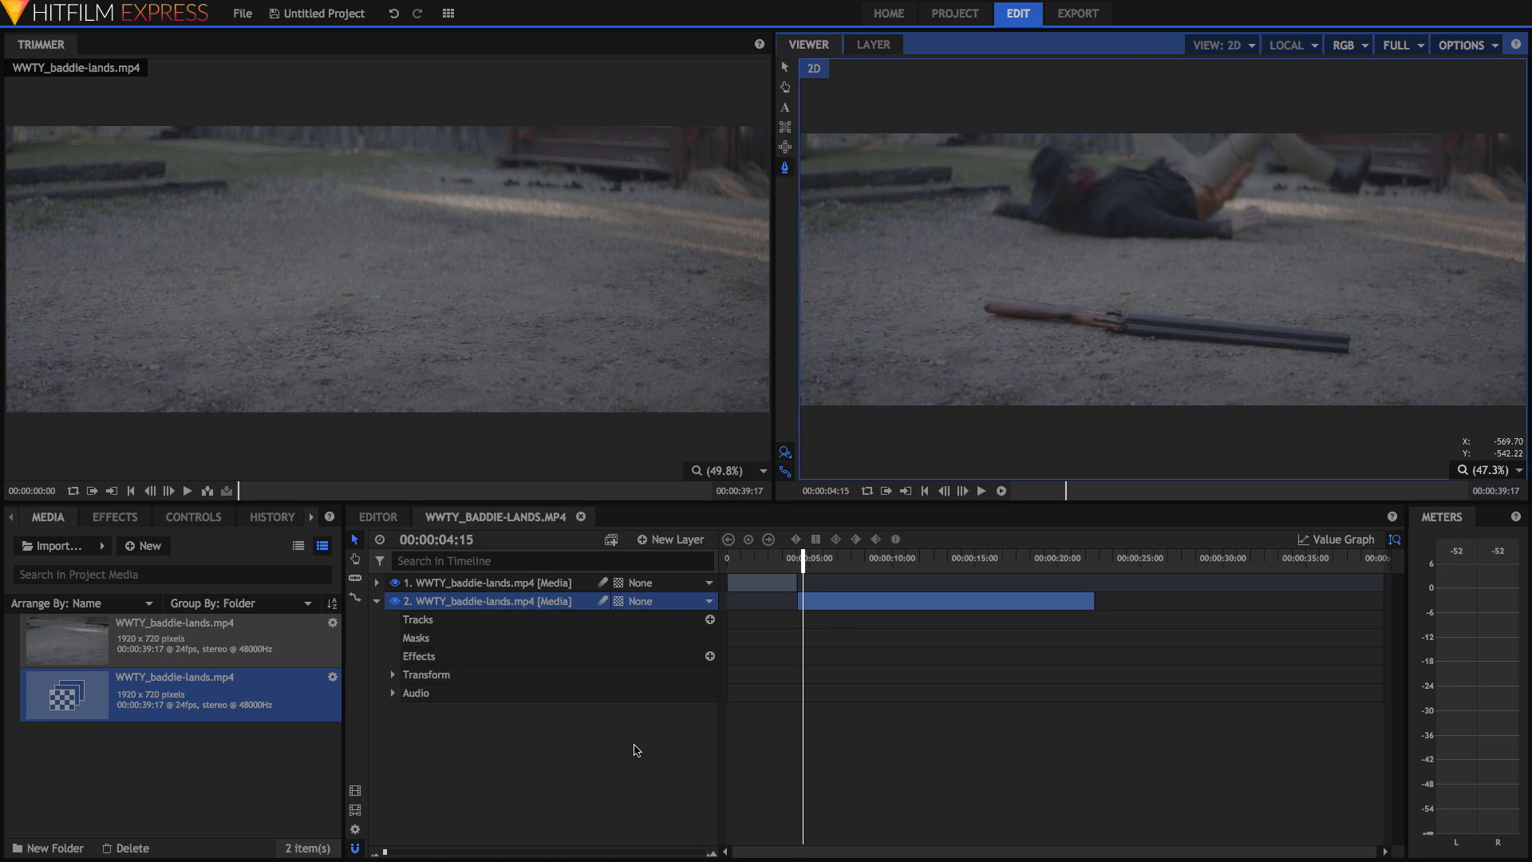
left_click(519, 606)
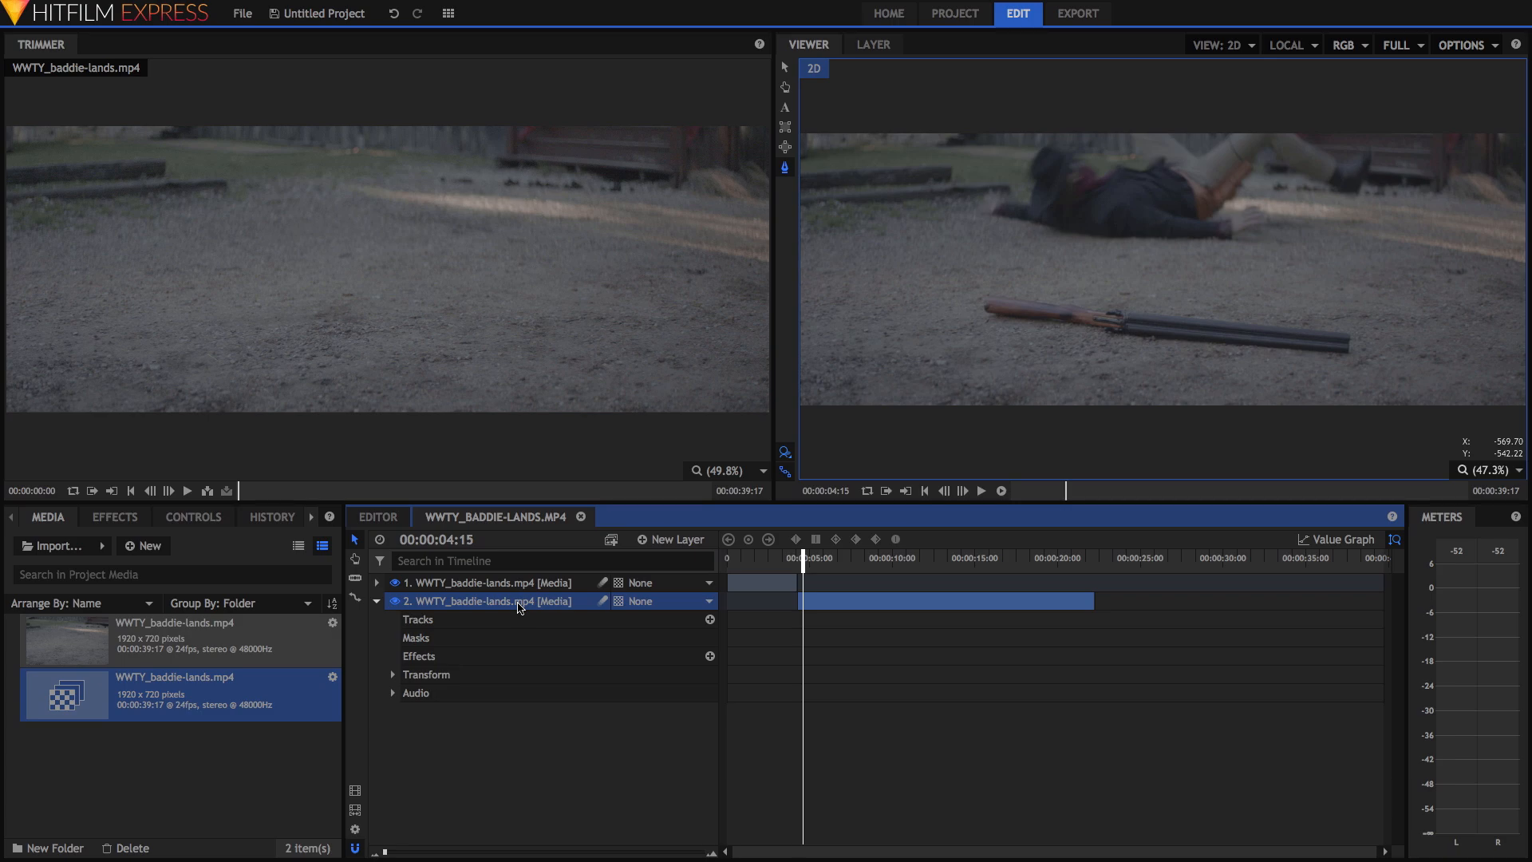
left_click(1035, 185)
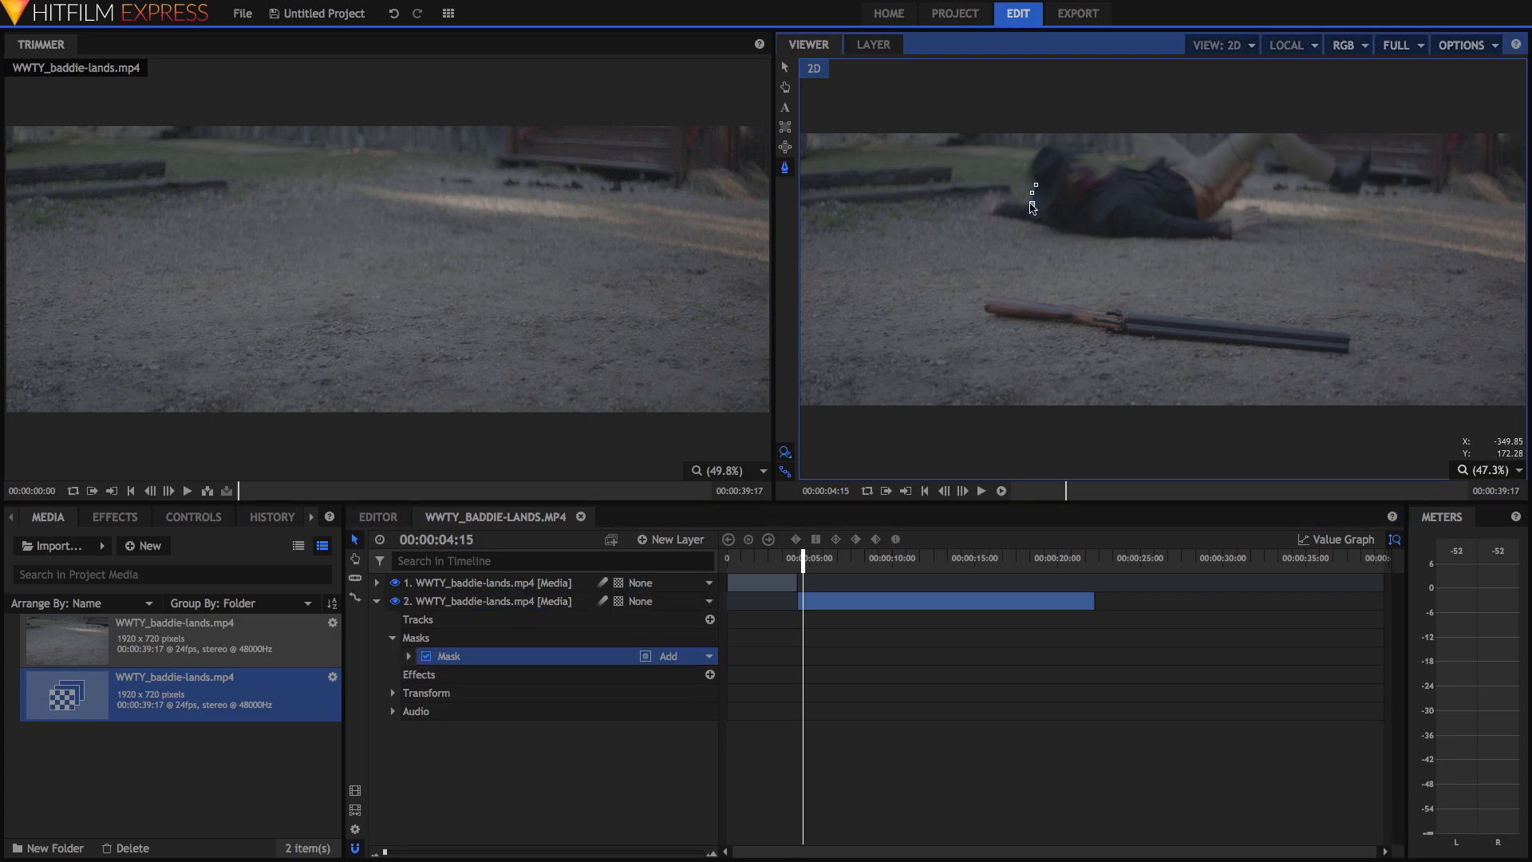
mouse_move(1032, 206)
left_mouse_down()
mouse_move(988, 192)
mouse_move(985, 207)
mouse_move(1073, 232)
mouse_move(1233, 239)
mouse_move(1262, 224)
mouse_move(1258, 209)
mouse_move(1207, 221)
mouse_move(1265, 145)
mouse_move(1351, 193)
mouse_move(1370, 162)
mouse_move(1289, 127)
mouse_move(1189, 155)
mouse_move(1160, 129)
mouse_move(1131, 142)
mouse_move(1142, 168)
mouse_move(1096, 170)
mouse_move(1074, 158)
mouse_move(1081, 141)
mouse_move(1038, 190)
left_mouse_up()
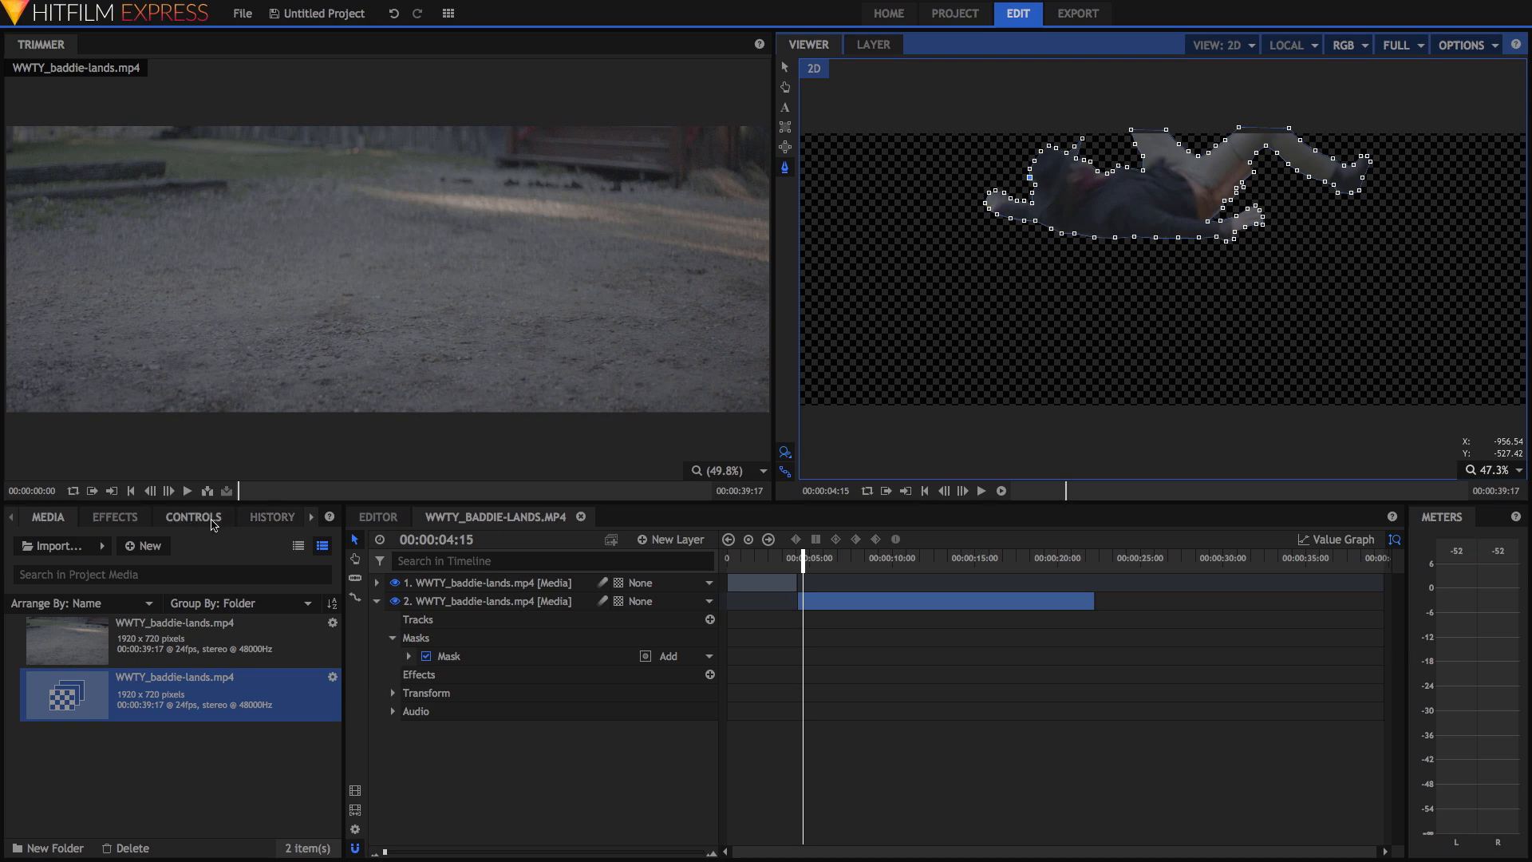
Set the feather strength of the mask around the falling man to 20 px
left_click(214, 525)
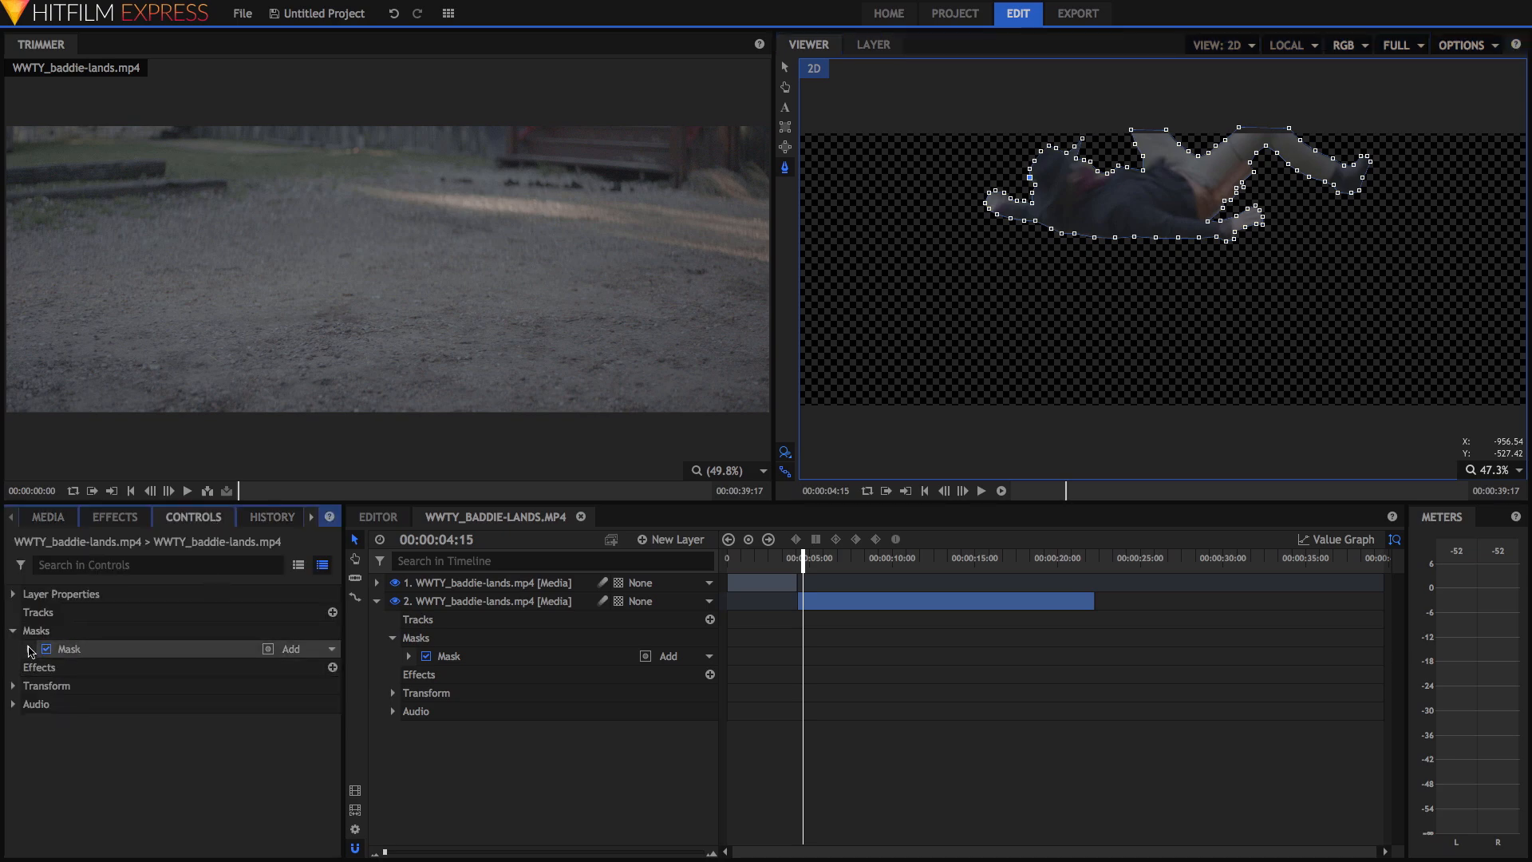
left_click(30, 650)
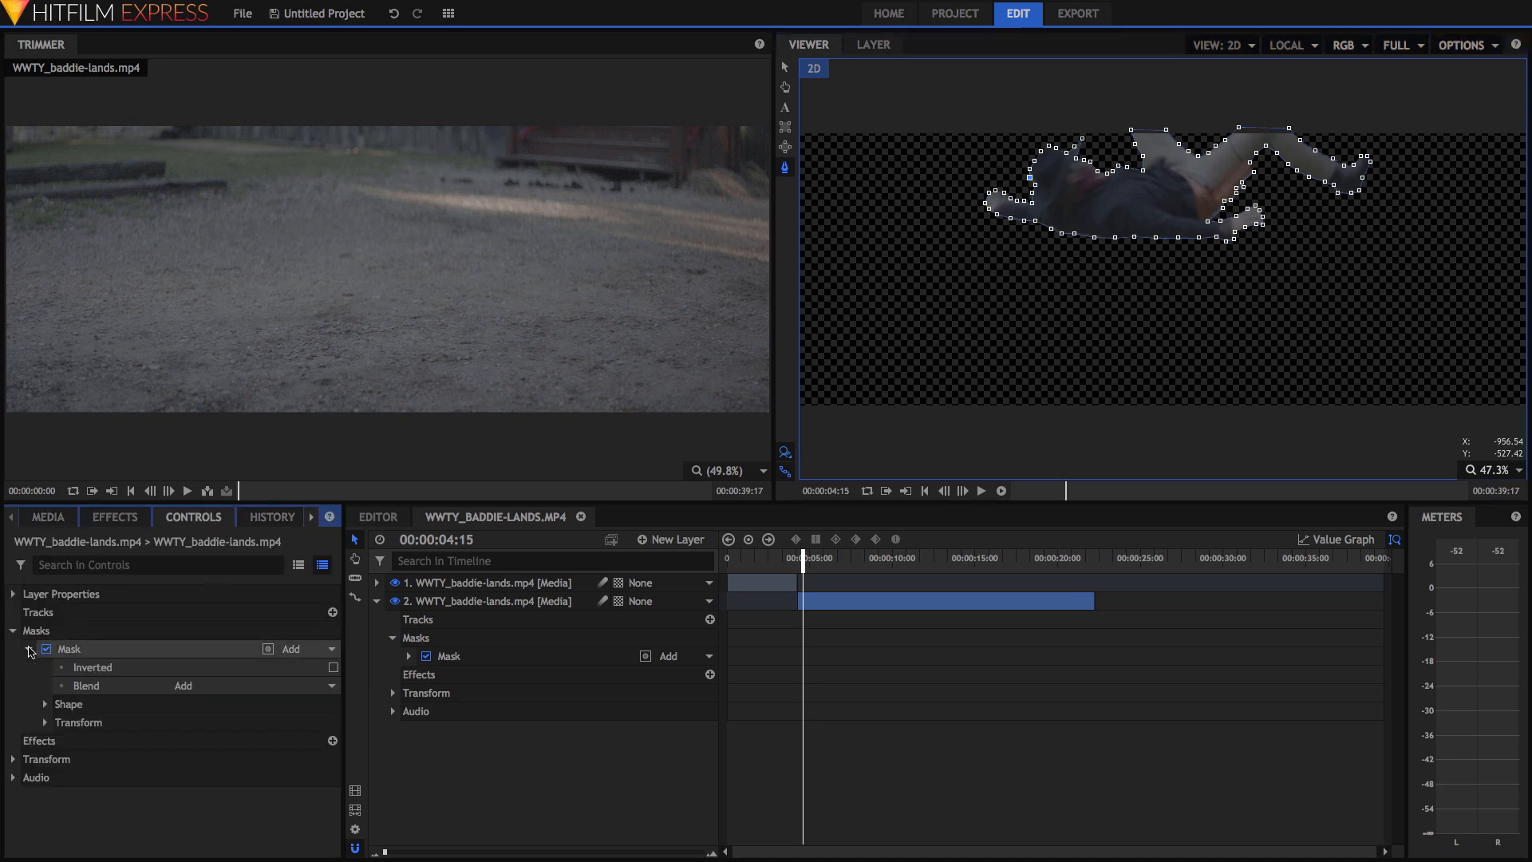
left_click(45, 704)
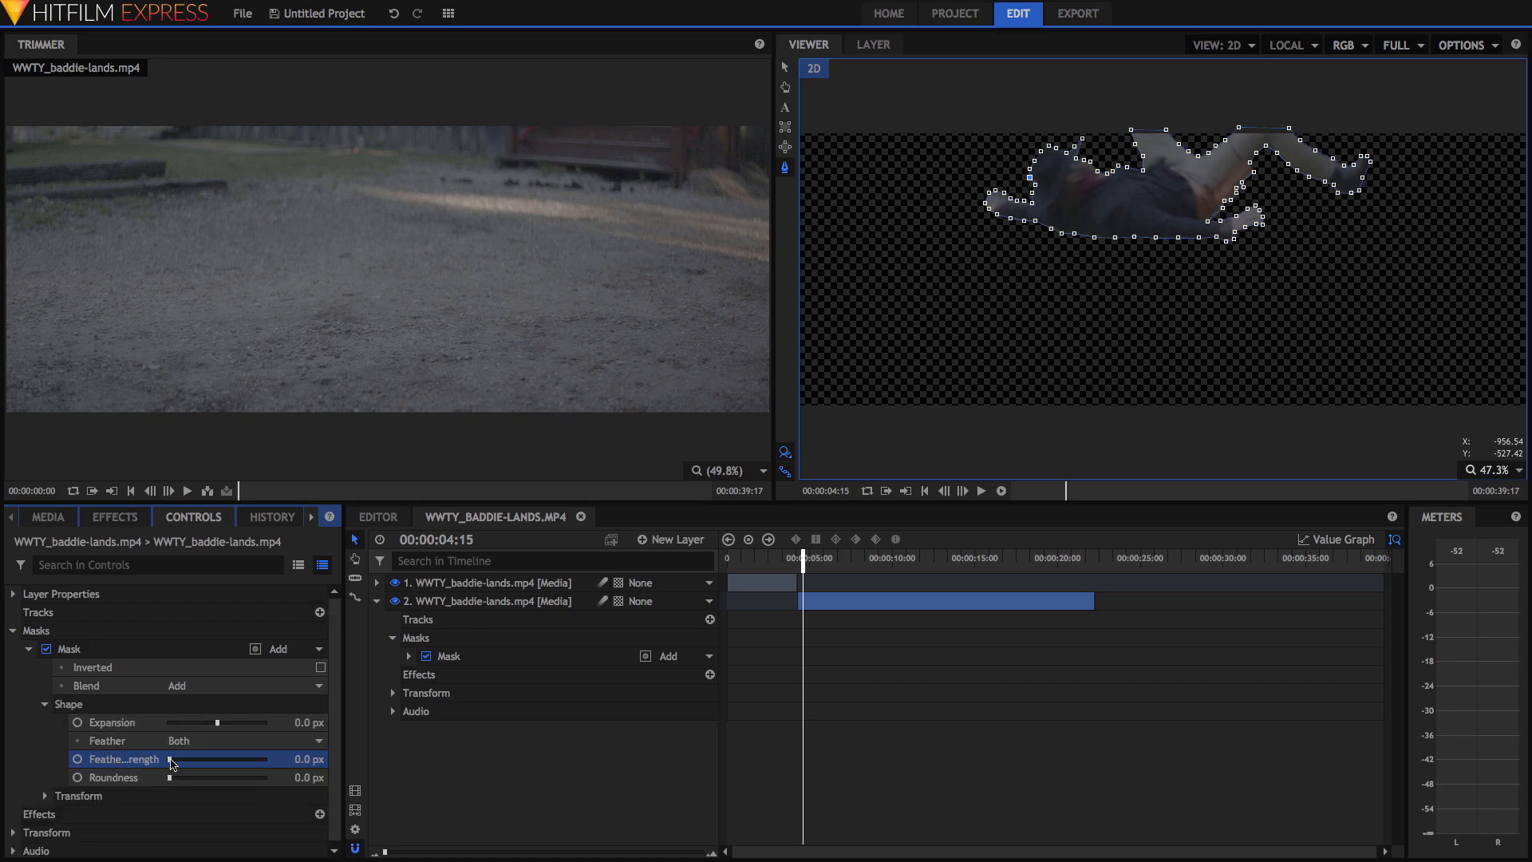
left_click_drag(171, 762, 170, 762)
left_click(569, 752)
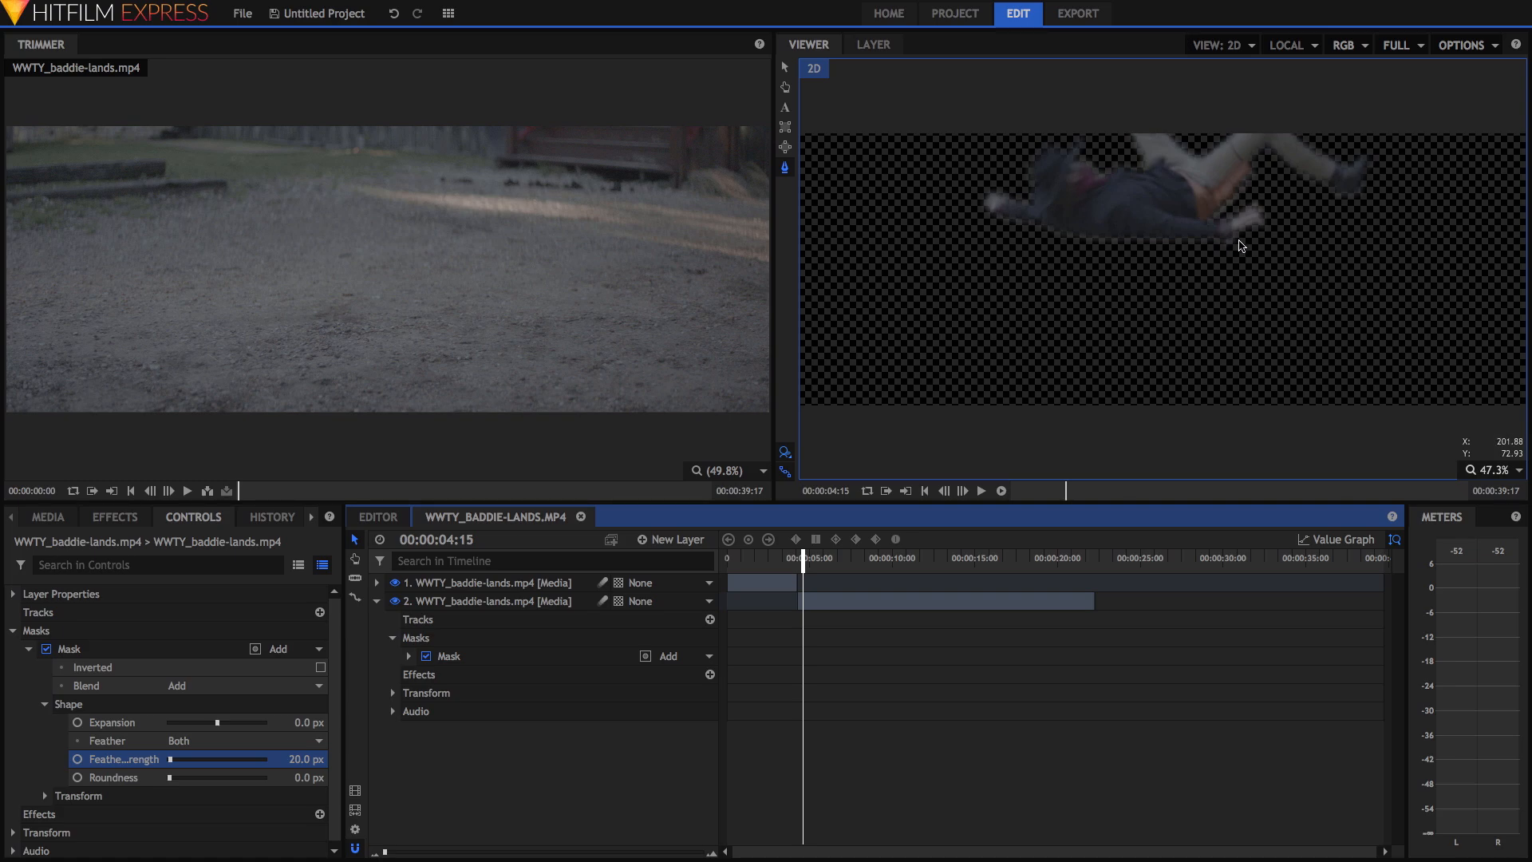
left_click(1241, 246)
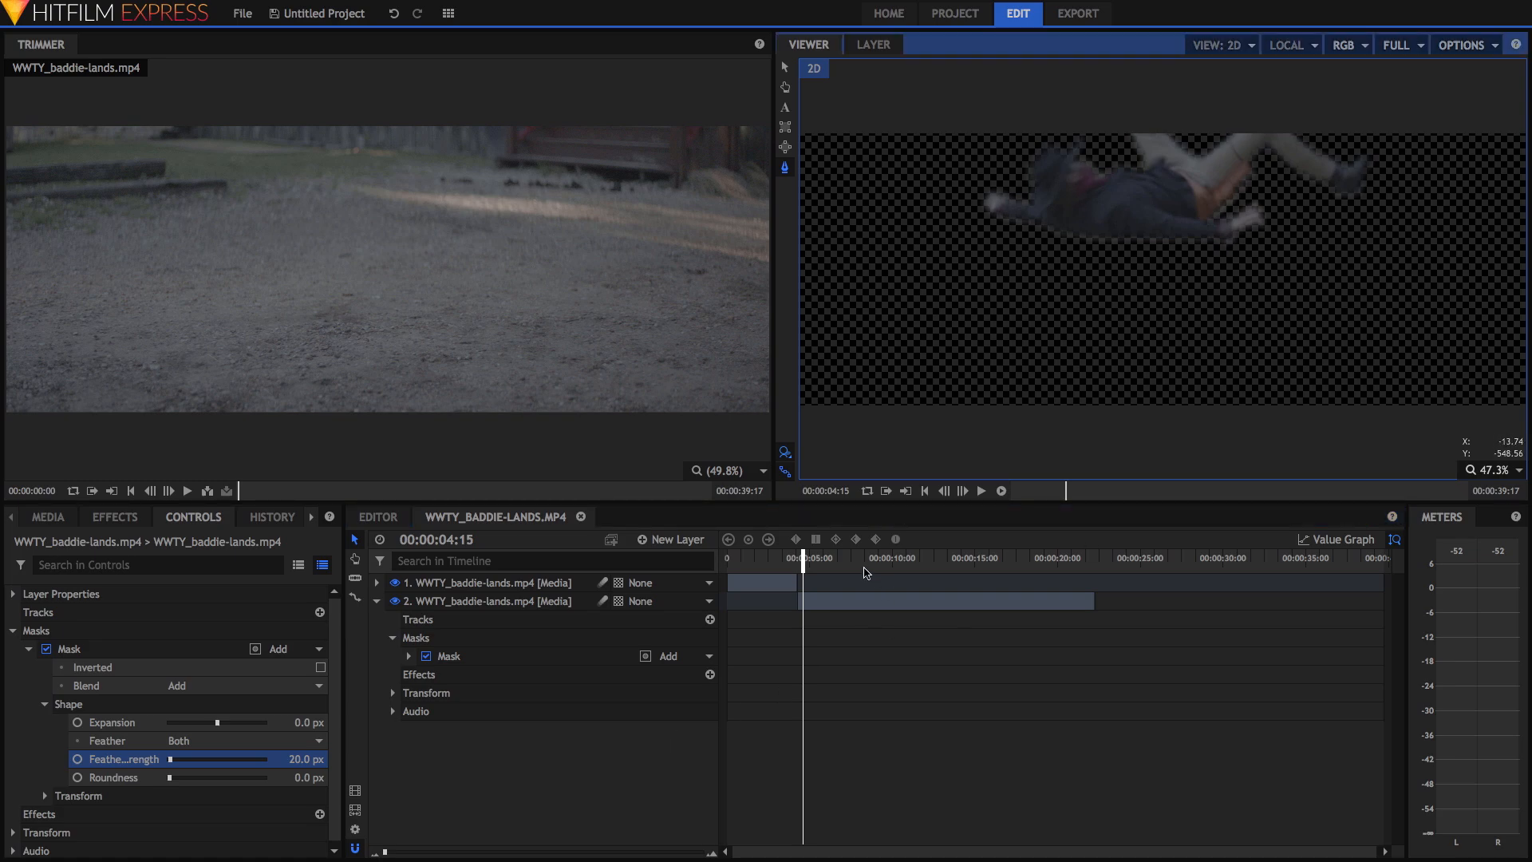
Check the feathered mask on the frames around the masked one and return to 00:00:04:15
key("period")
key("period")
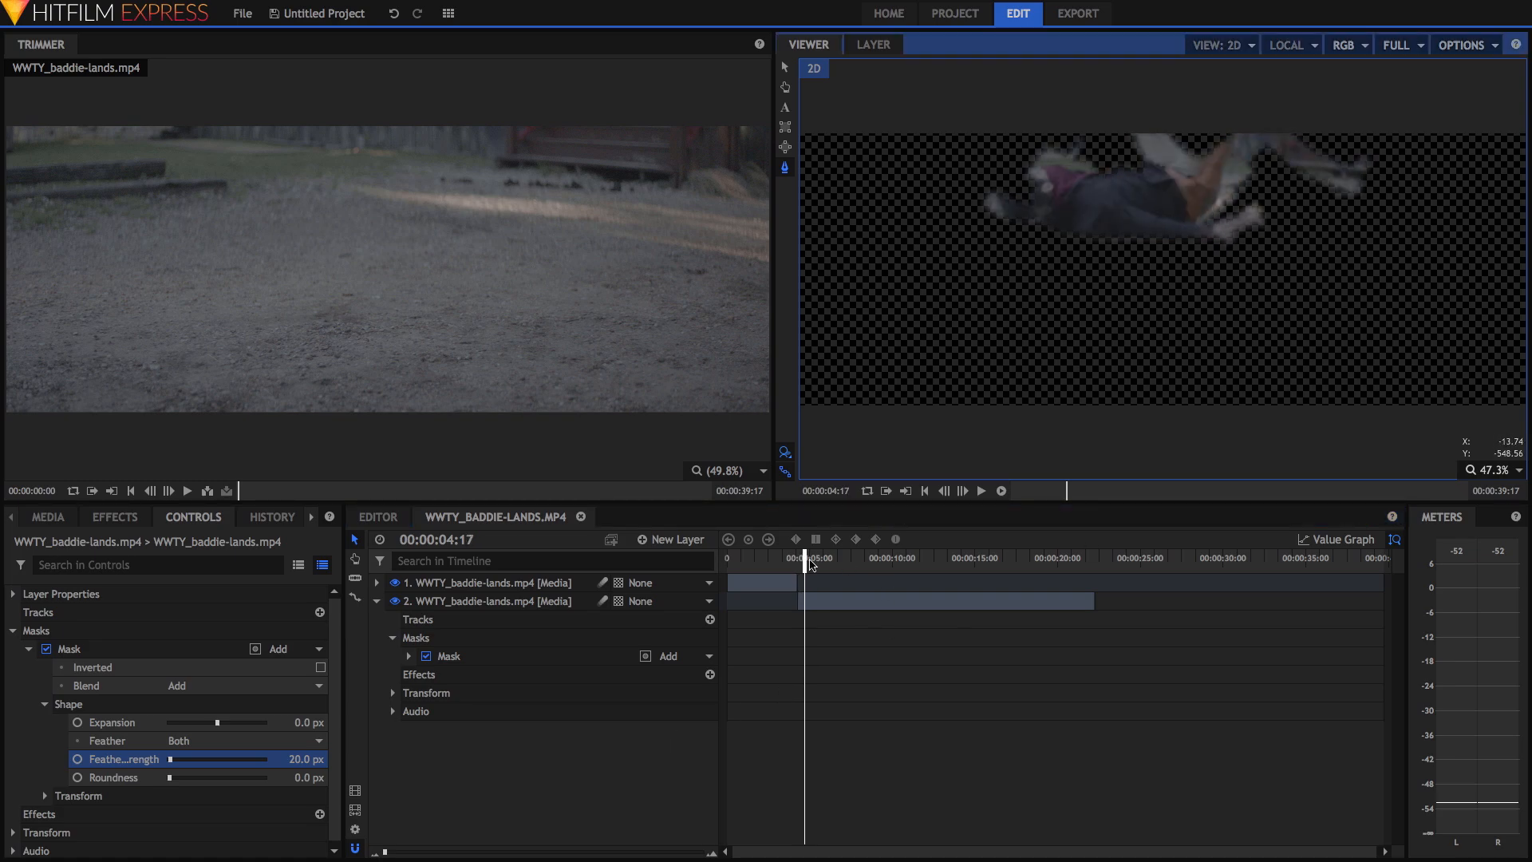
key("comma")
key("comma")
key("comma")
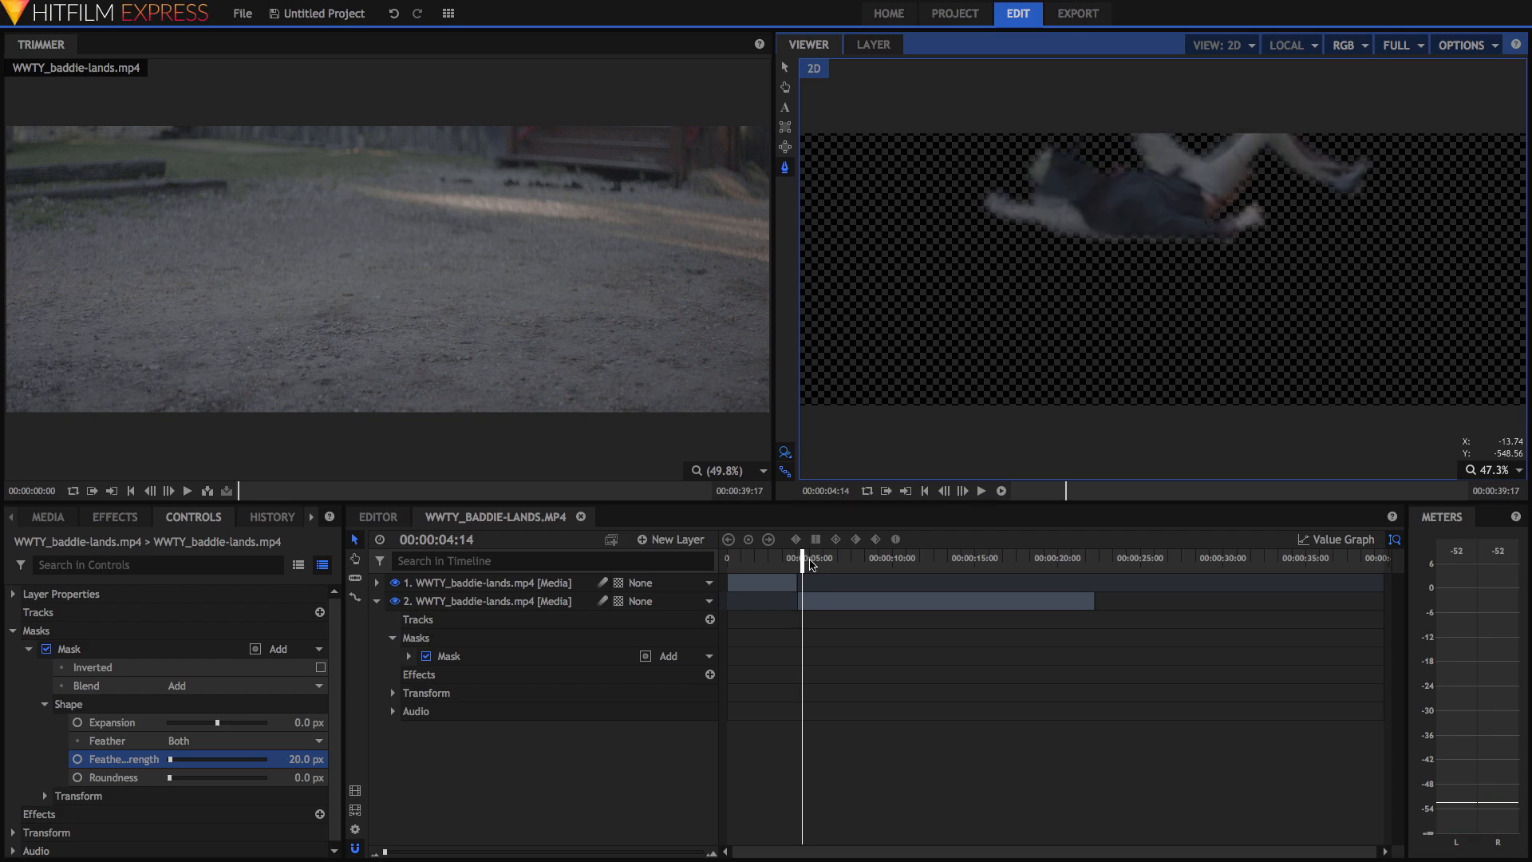
key("period")
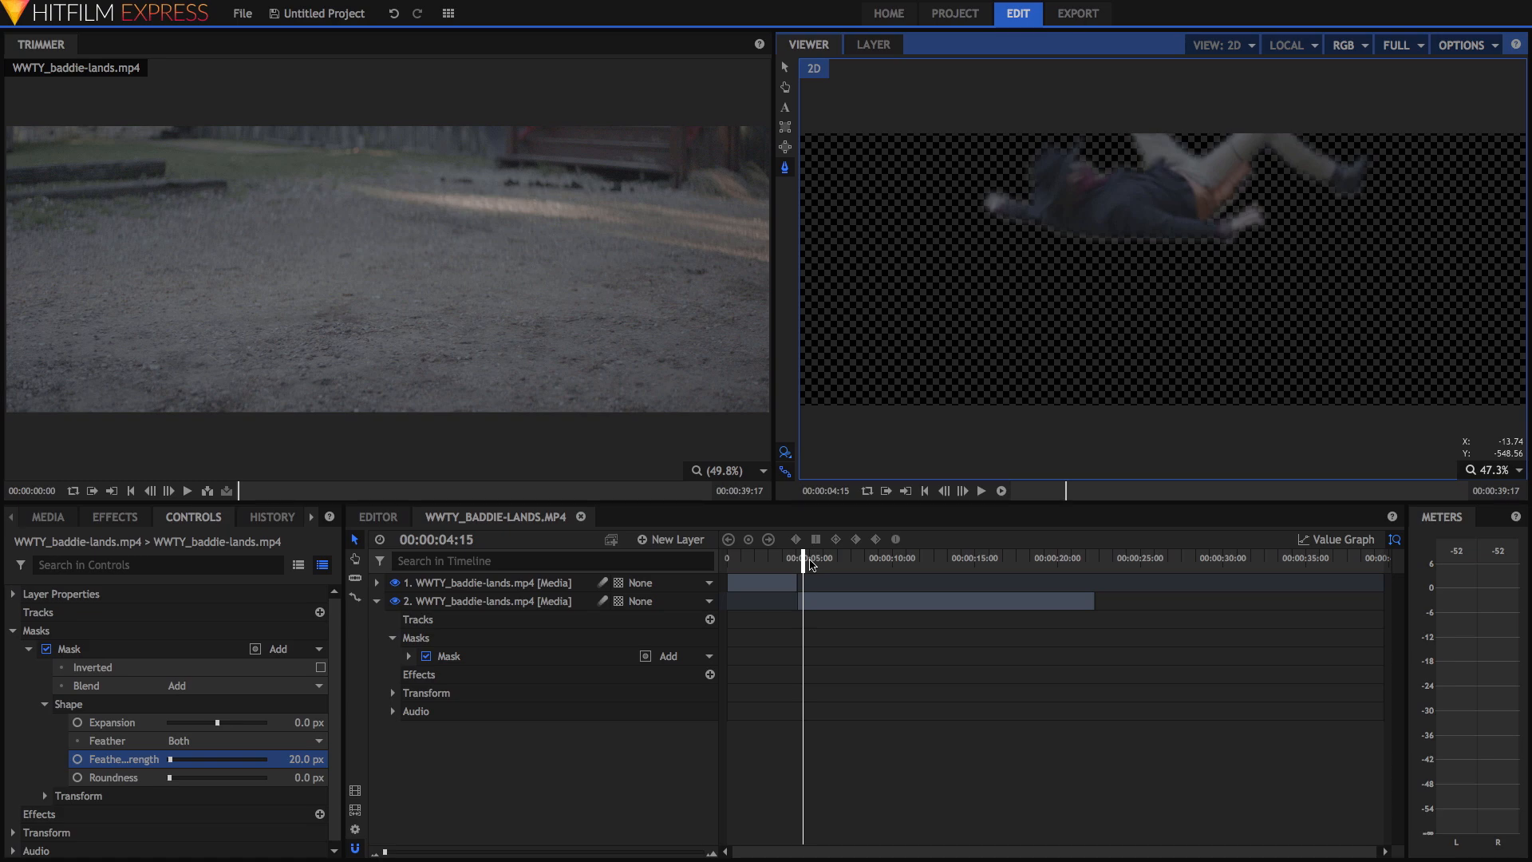
left_click(809, 560)
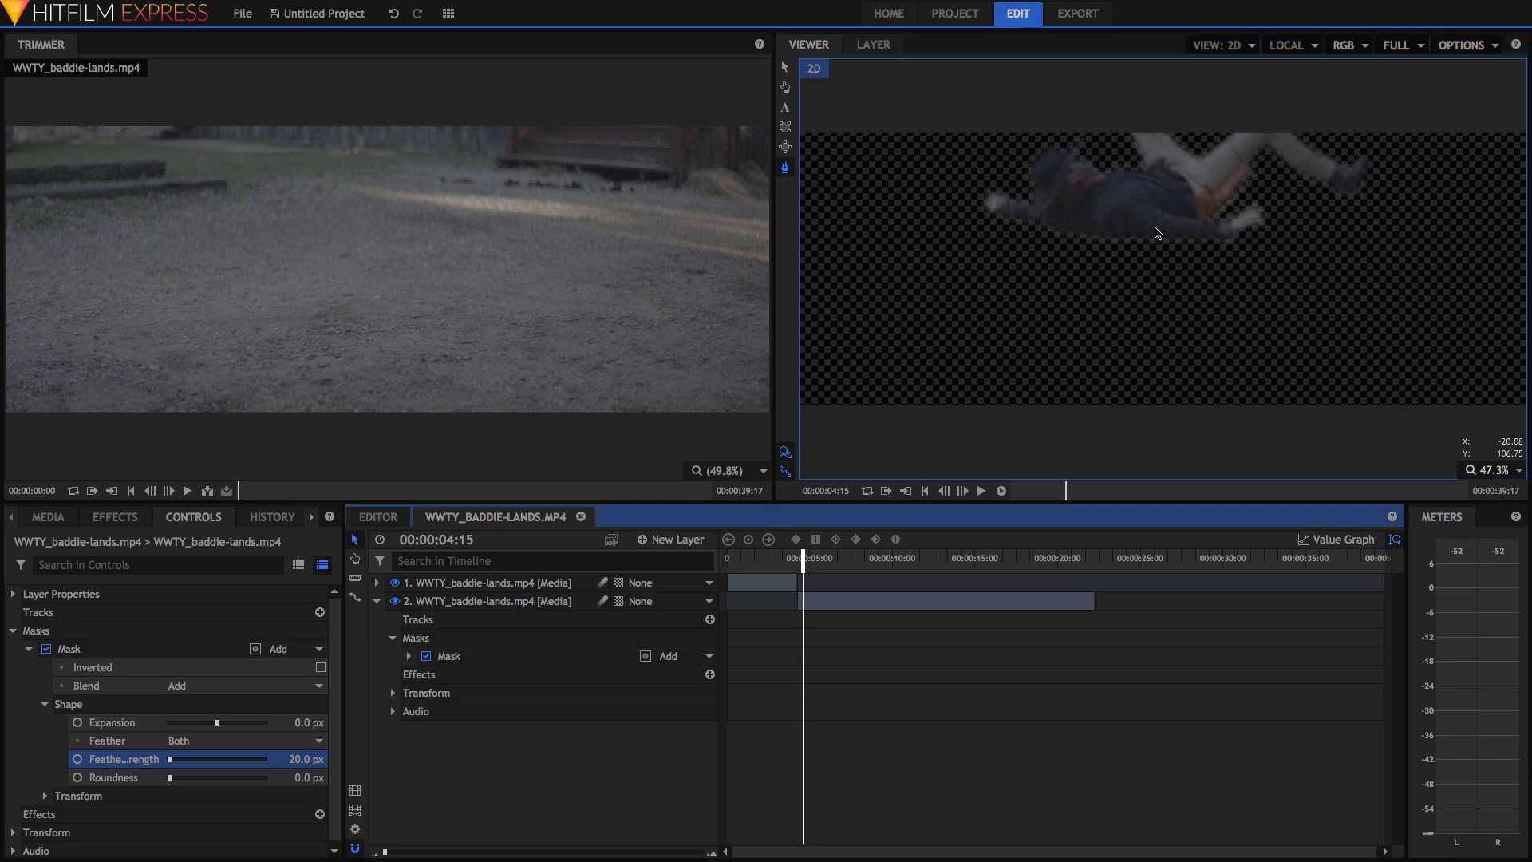
left_click(1158, 234)
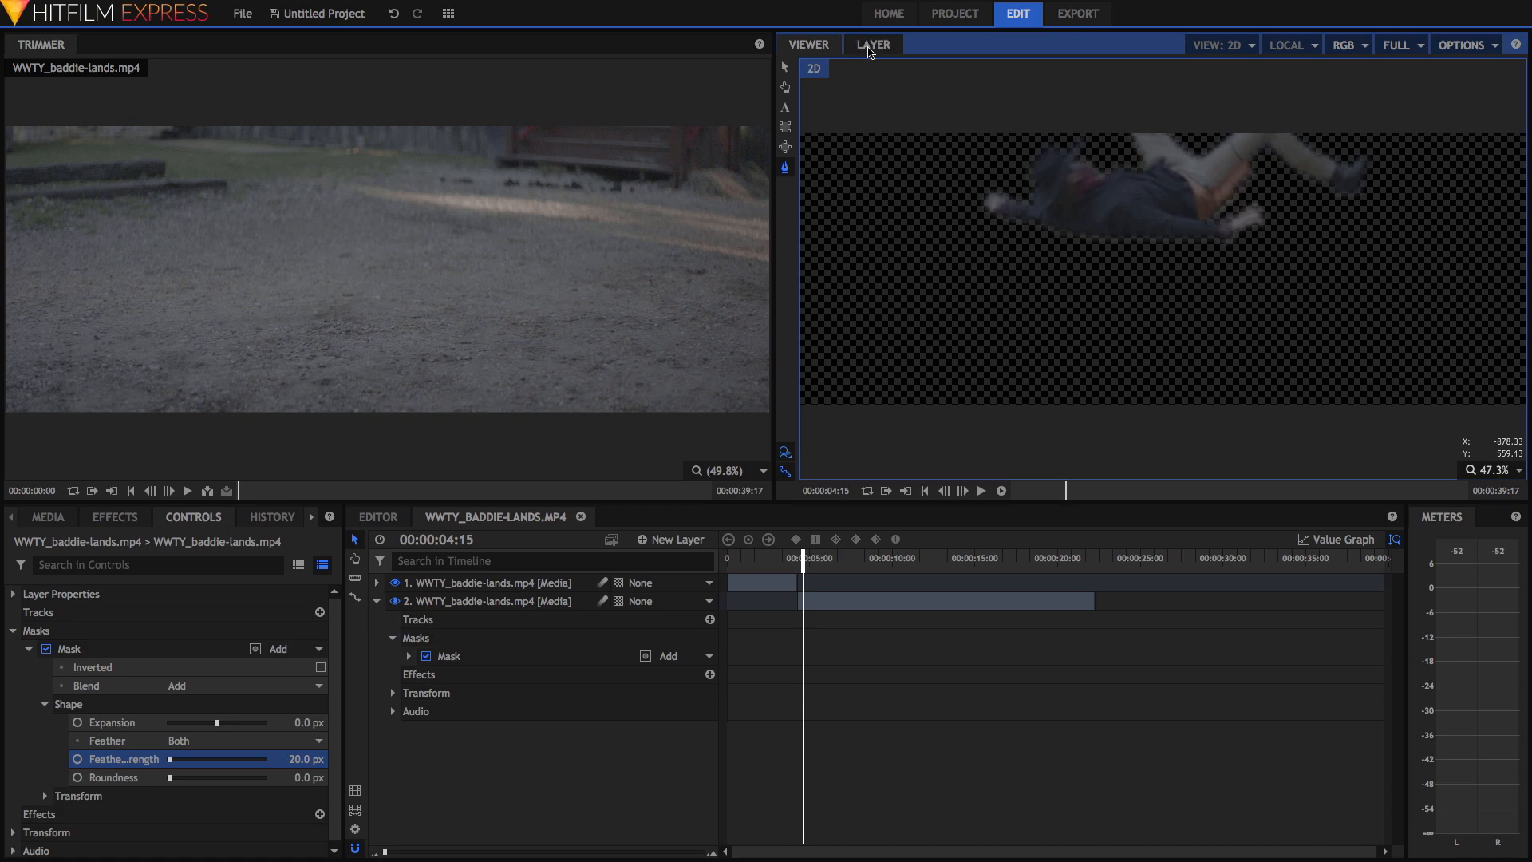
Export the masked frame at 00:00:04:15 as "Falling Baddie Masked" into the Falling Baddie folder
left_click(1490, 48)
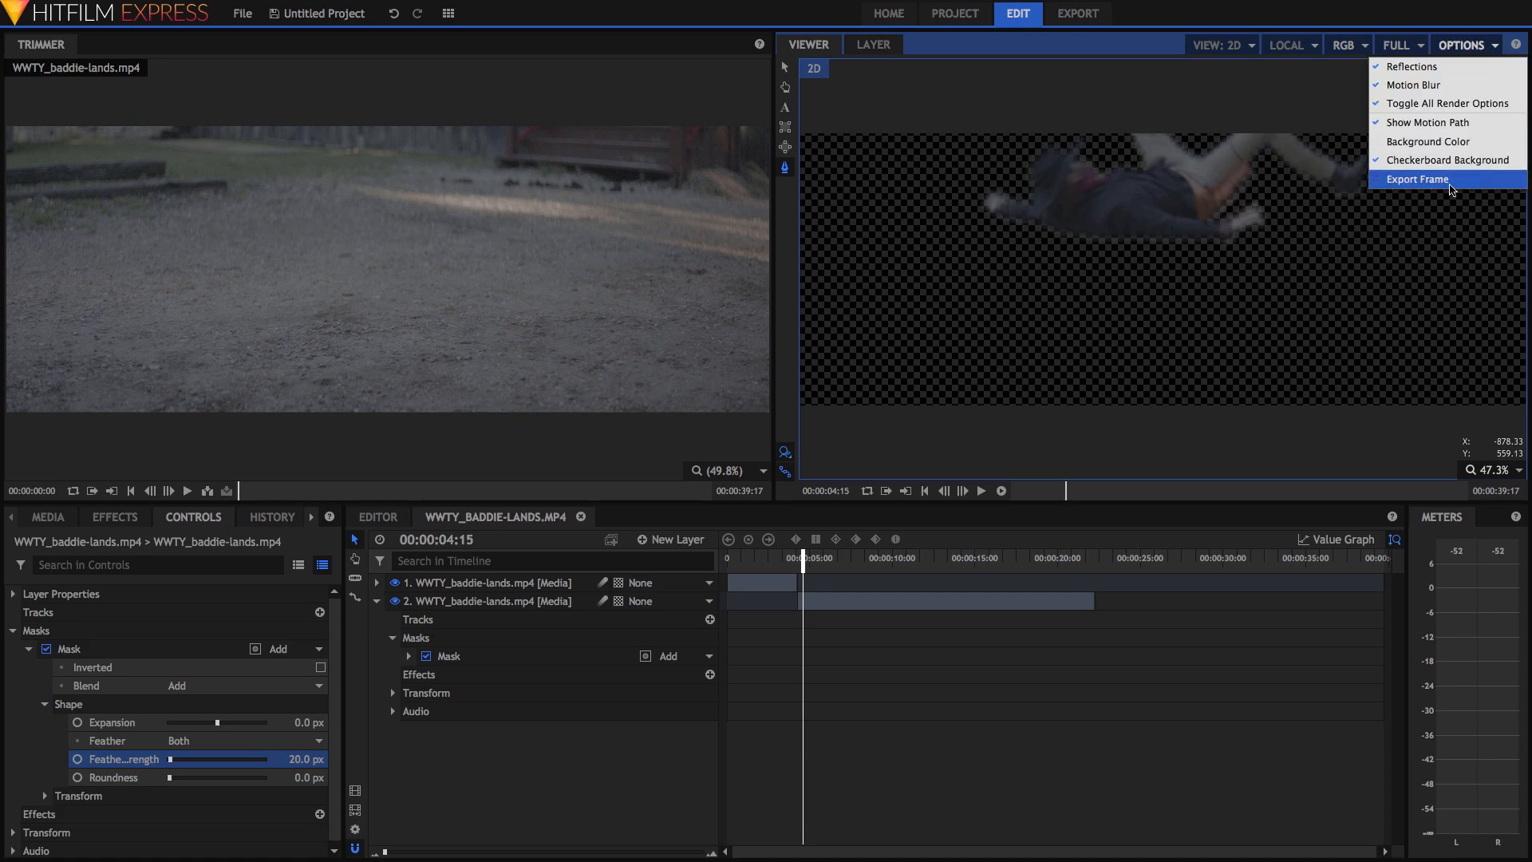
left_click(1446, 181)
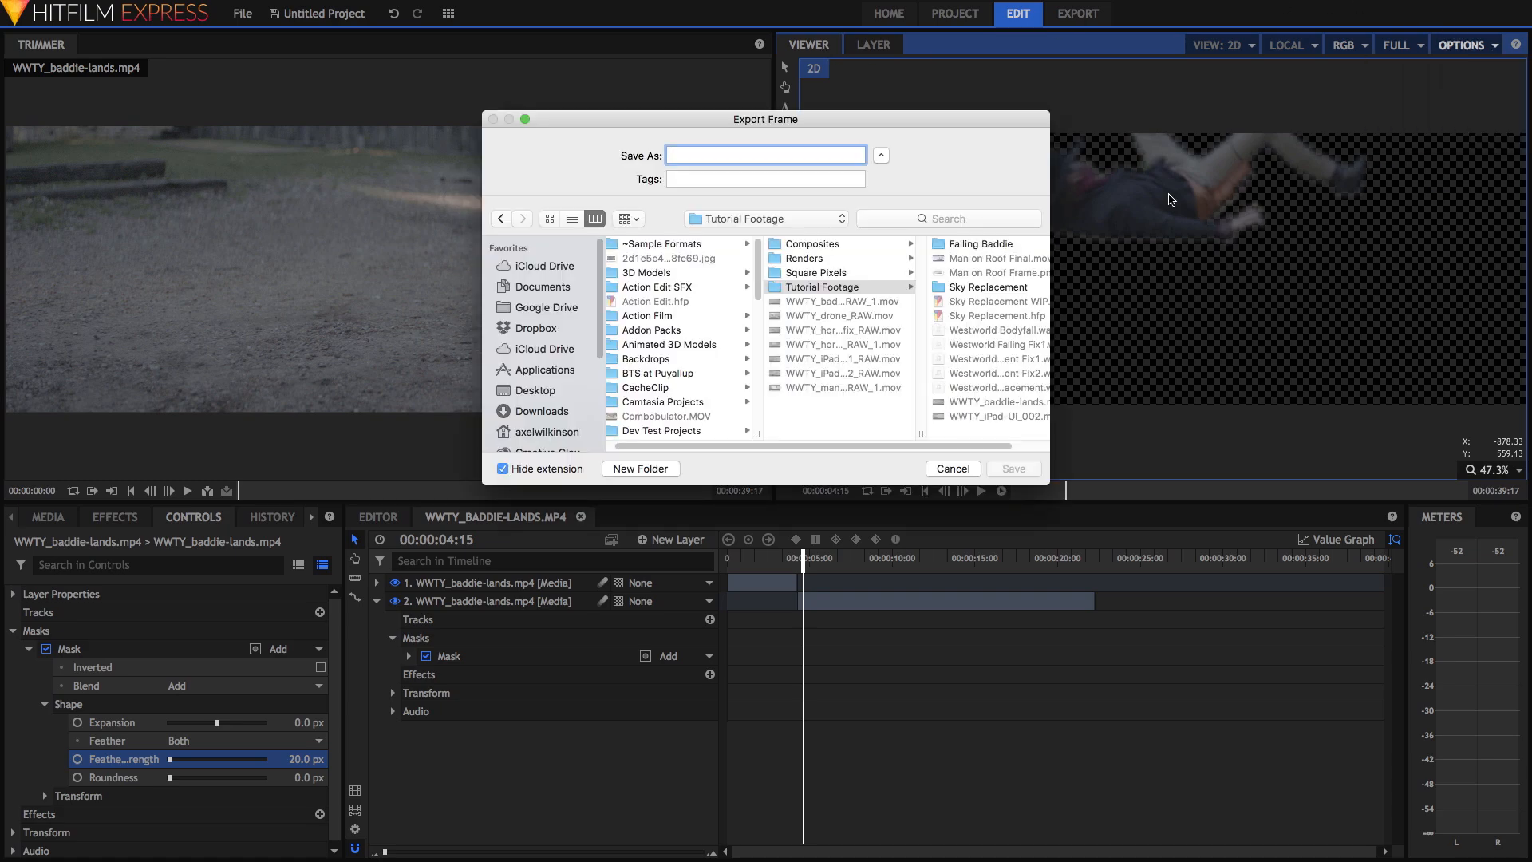
type("Falling Baddie Masked")
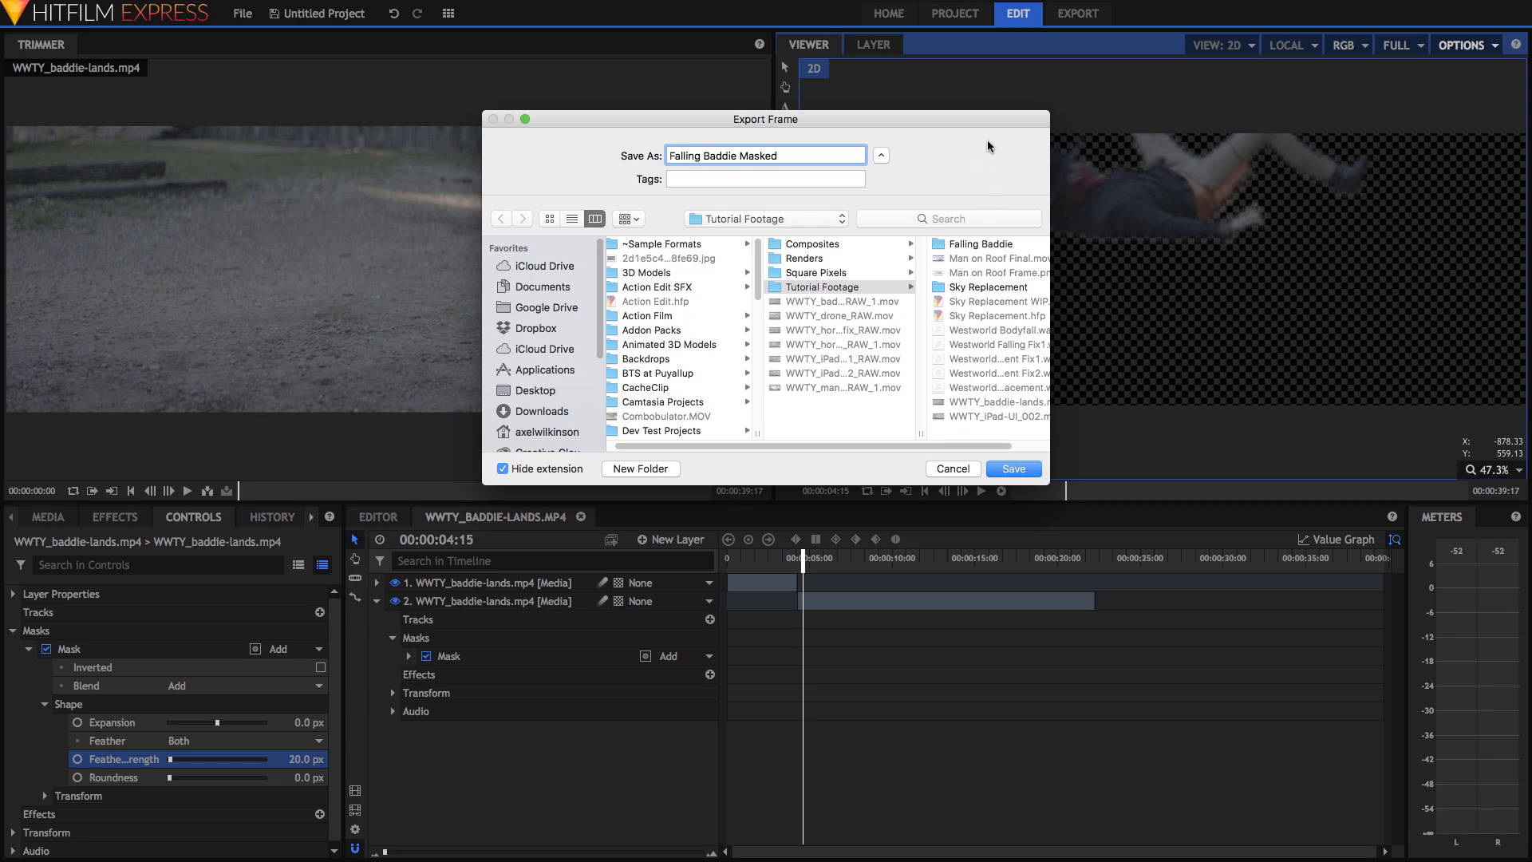
left_click(837, 219)
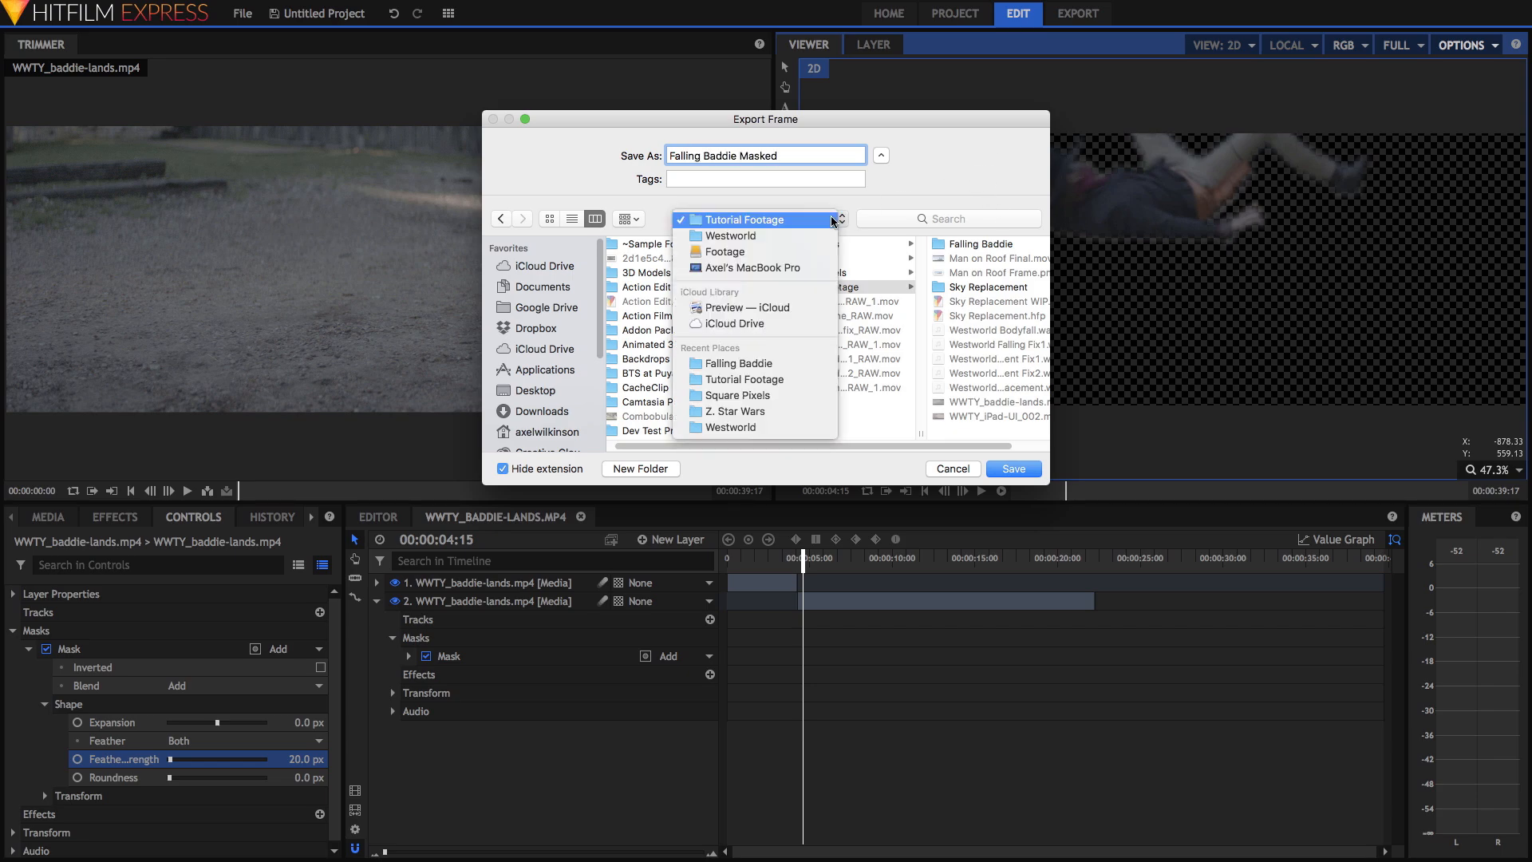
left_click(768, 365)
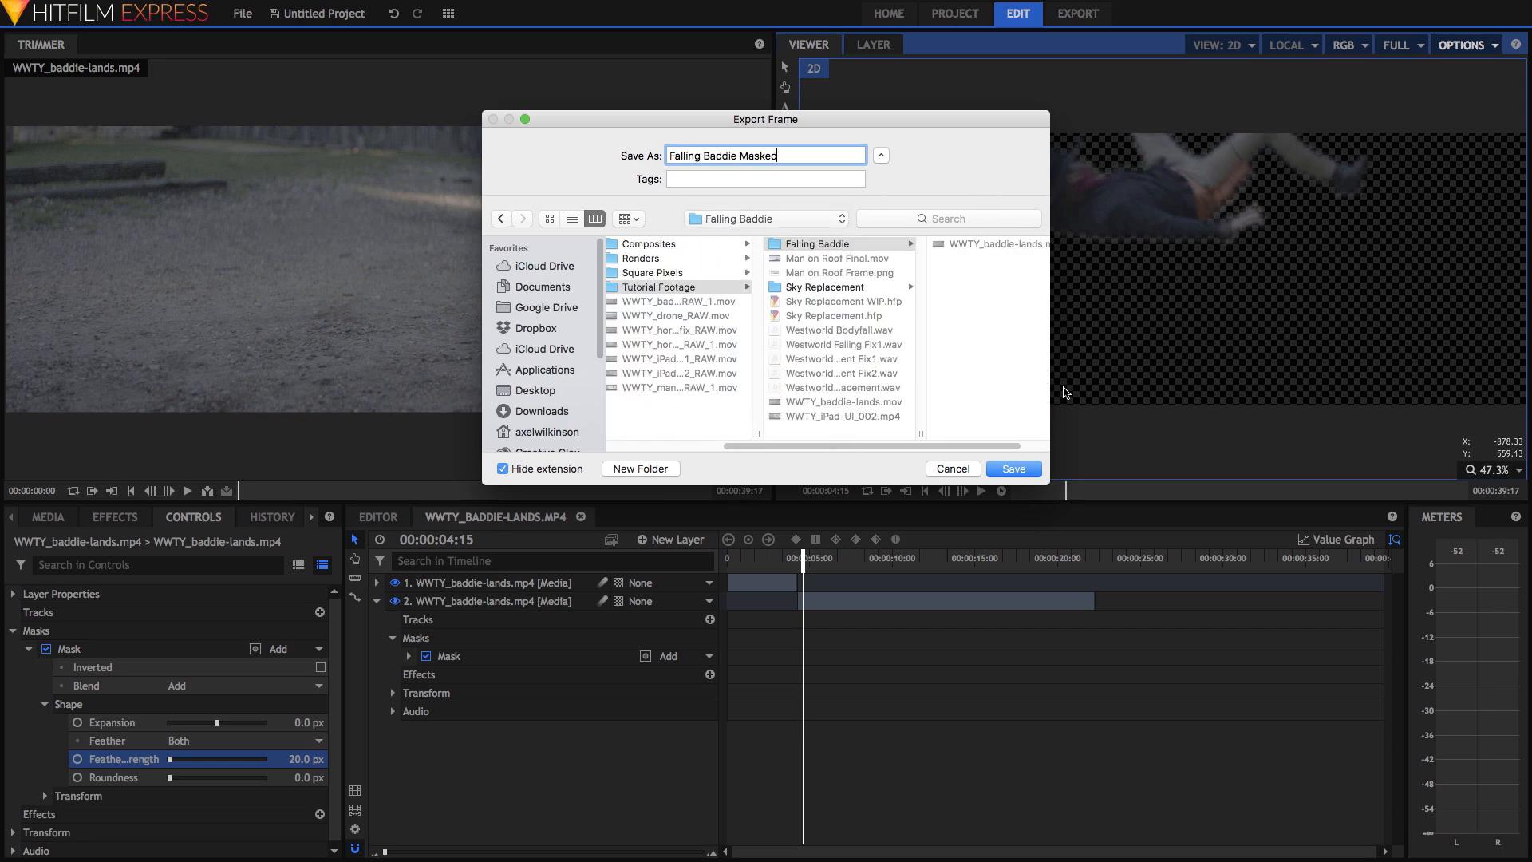
left_click(1014, 470)
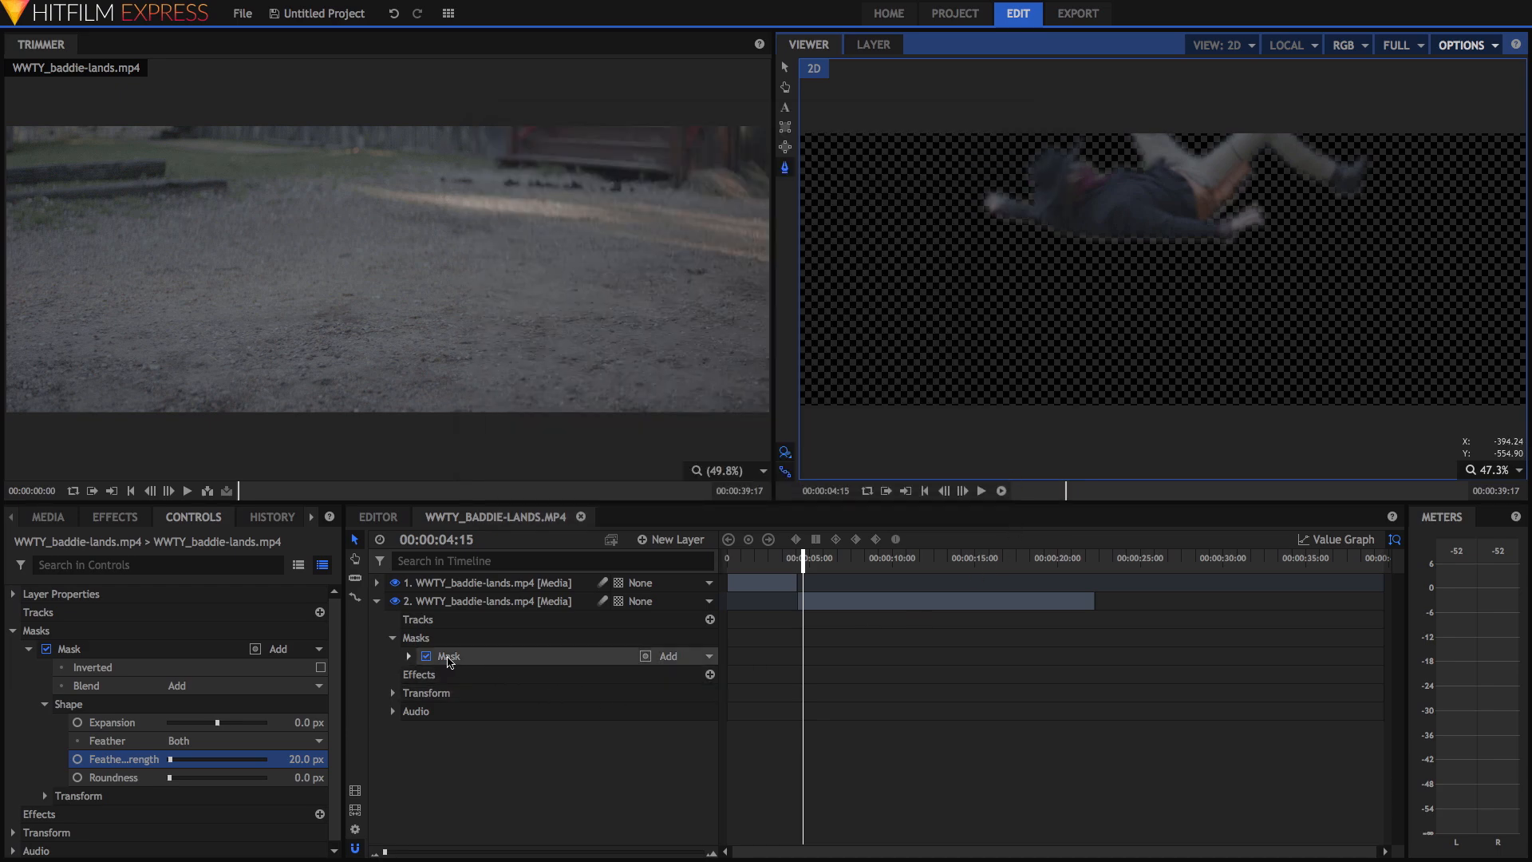
Compare the second layer with and without its mask, leaving the mask disabled
left_click(427, 657)
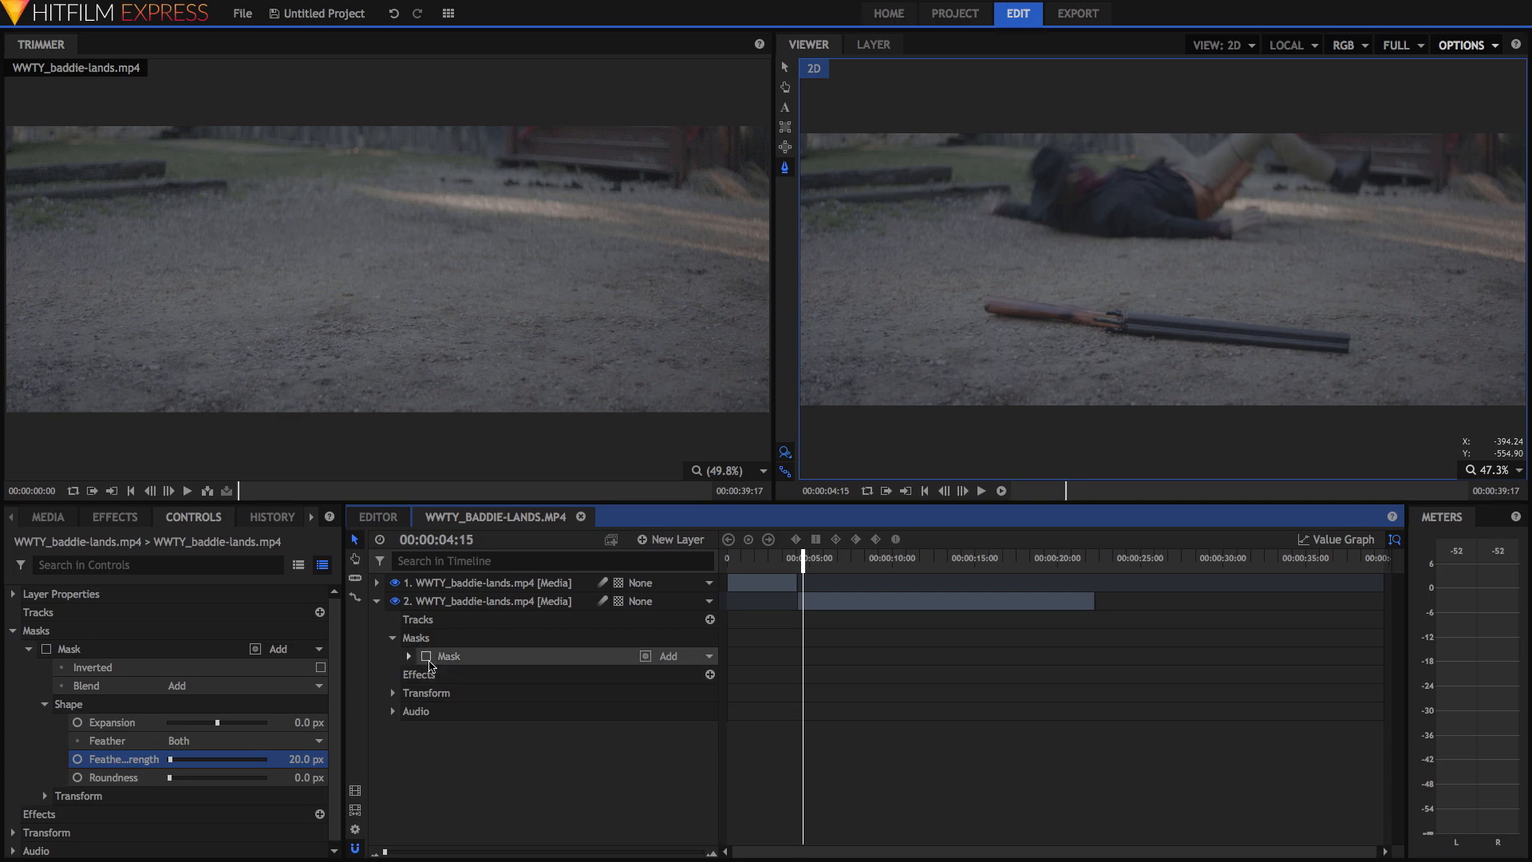
left_click(427, 657)
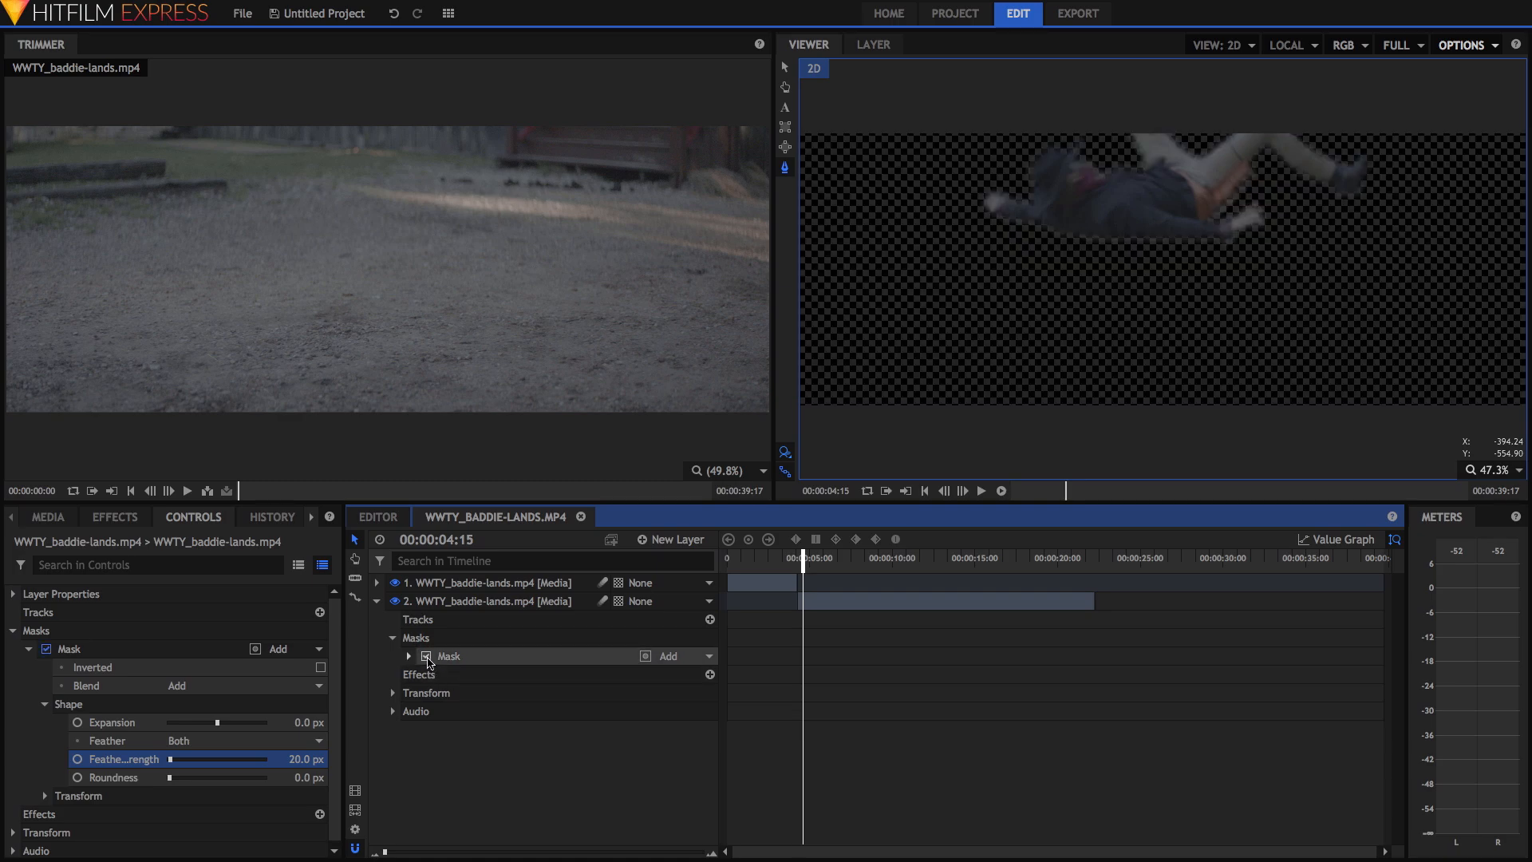
left_click(427, 656)
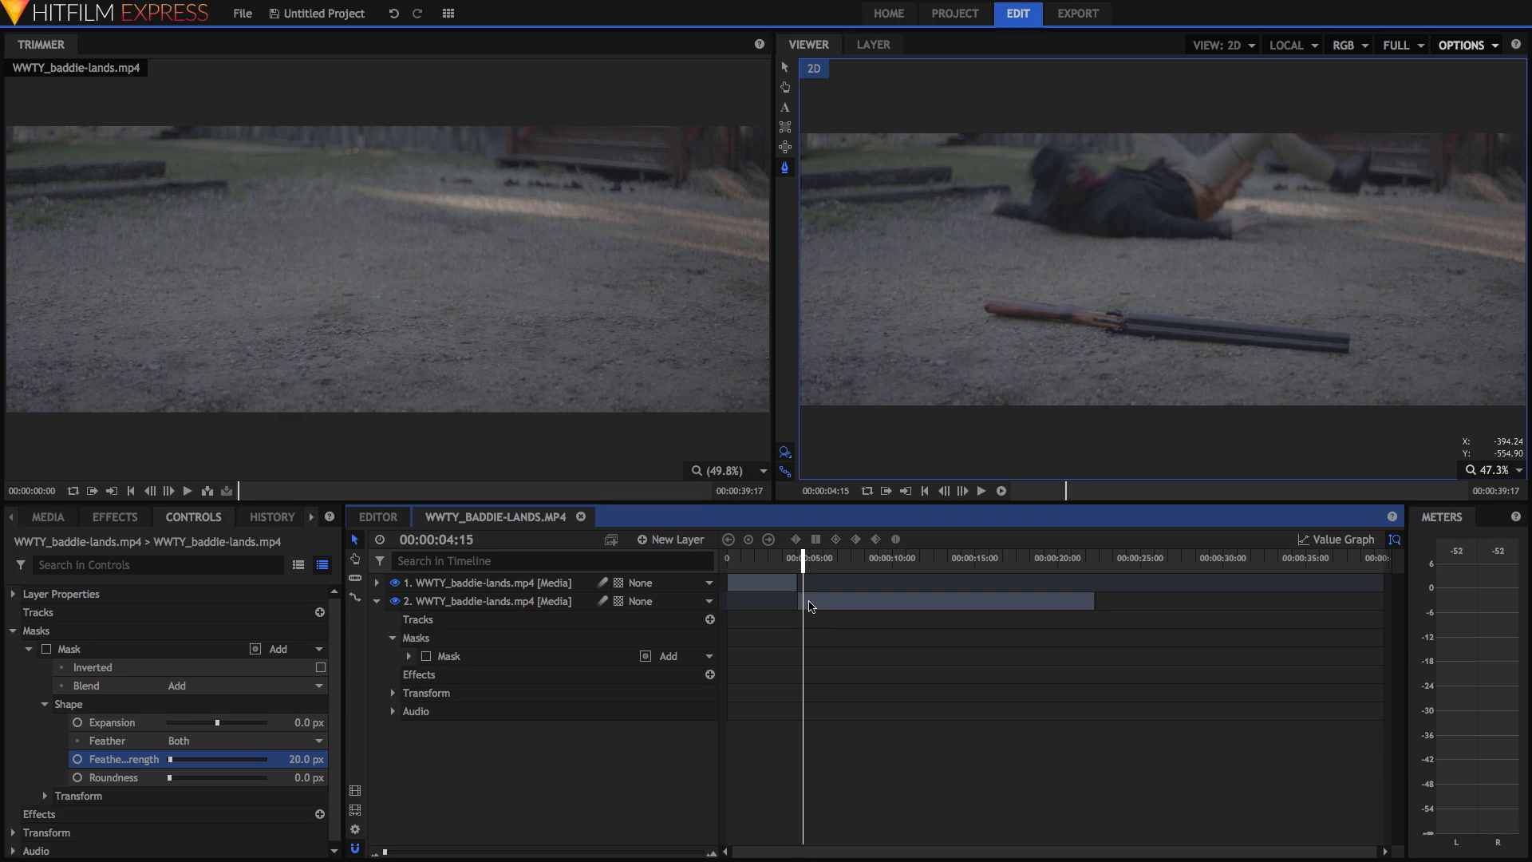
Trim the second layer's start to 00:00:04:16 and extend the first layer's end to meet it
key("Right")
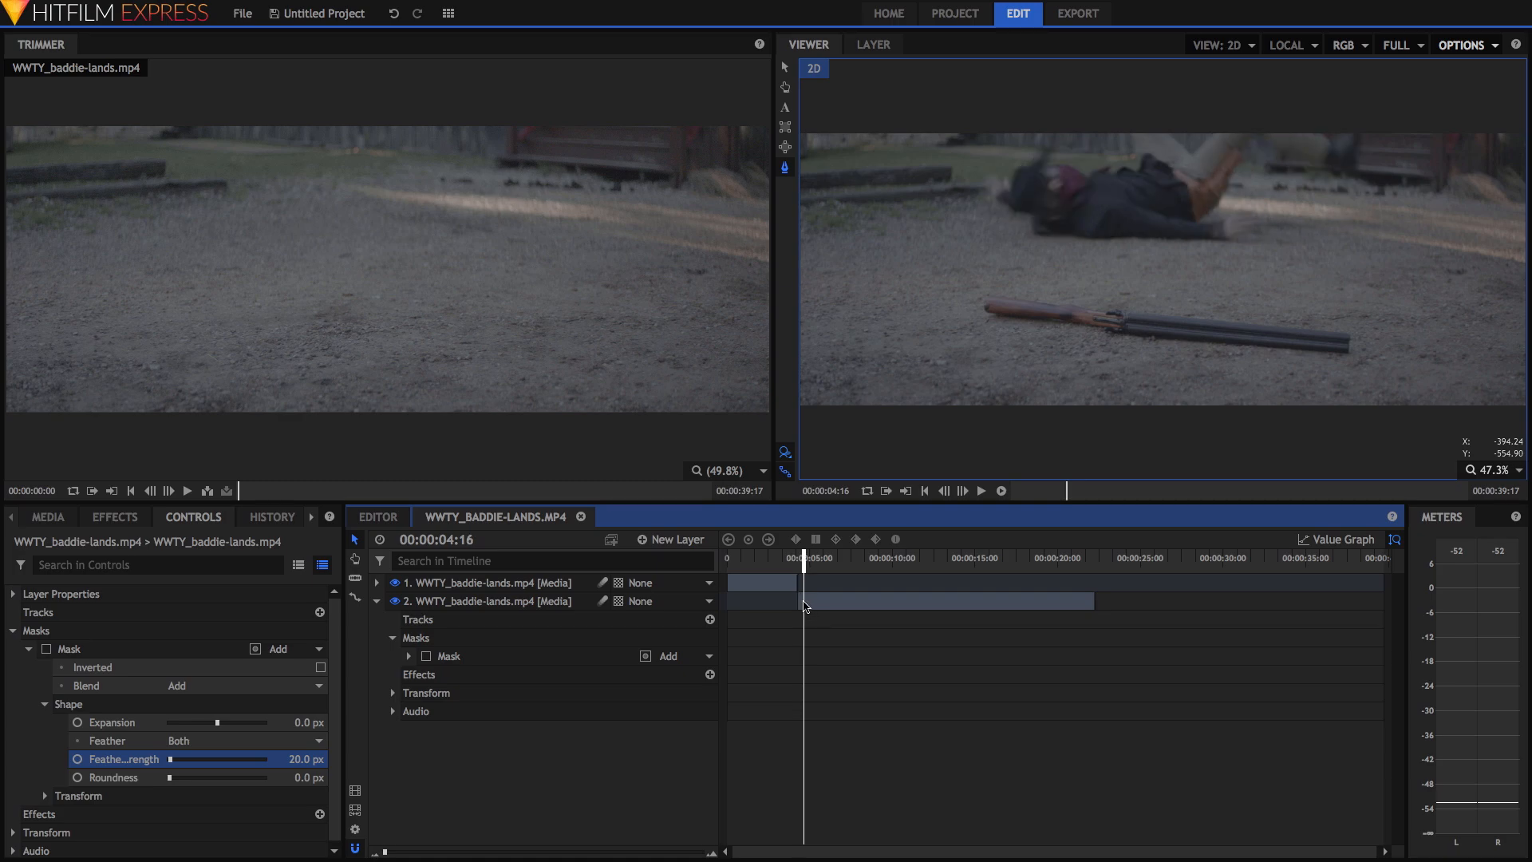
left_click(795, 602)
left_click_drag(795, 602, 806, 606)
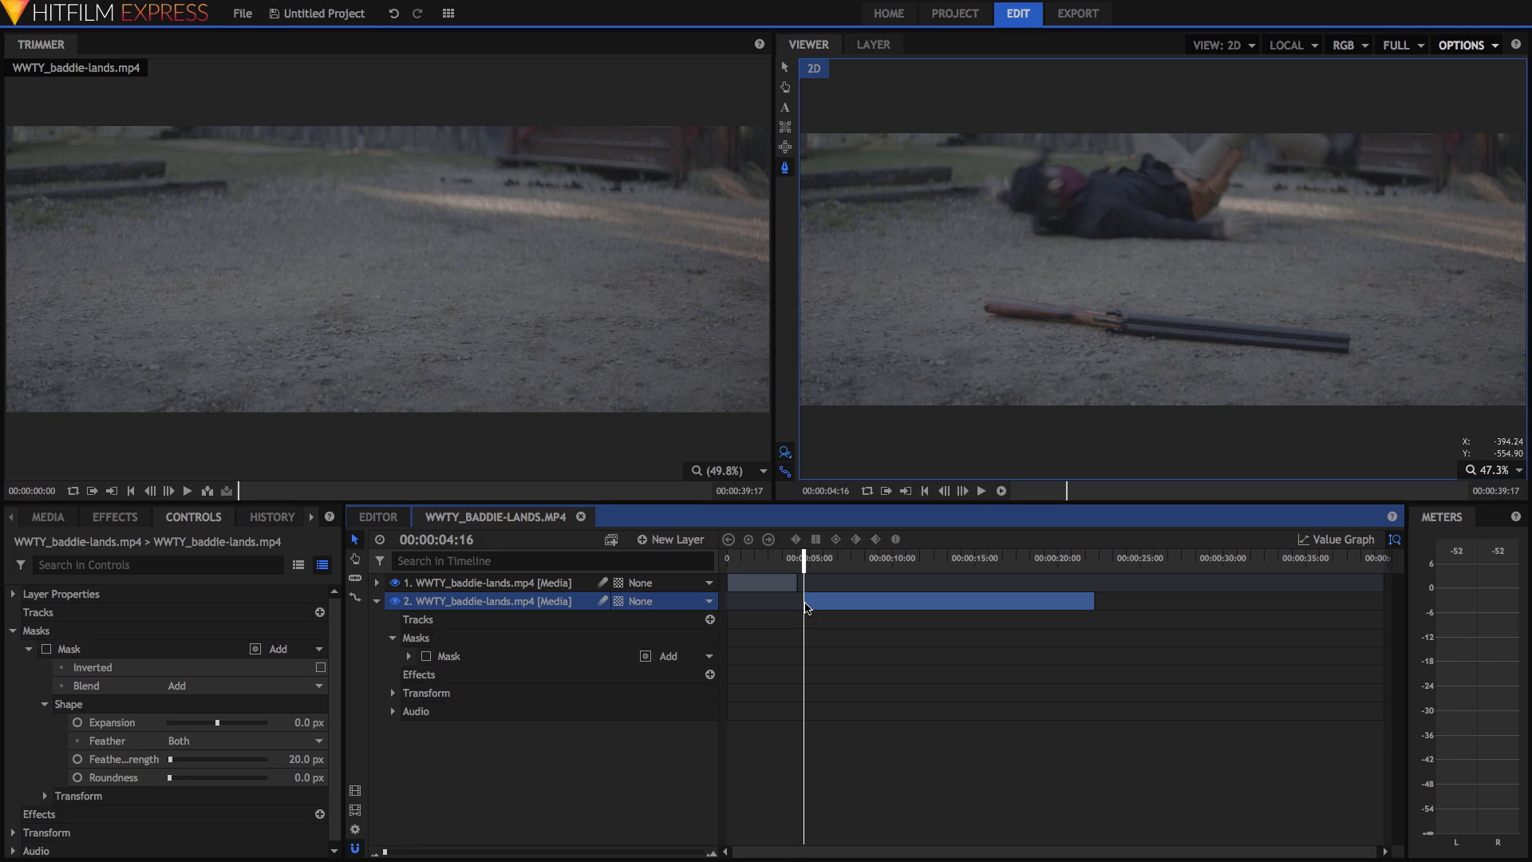
key("Left")
key("Left")
key("Left")
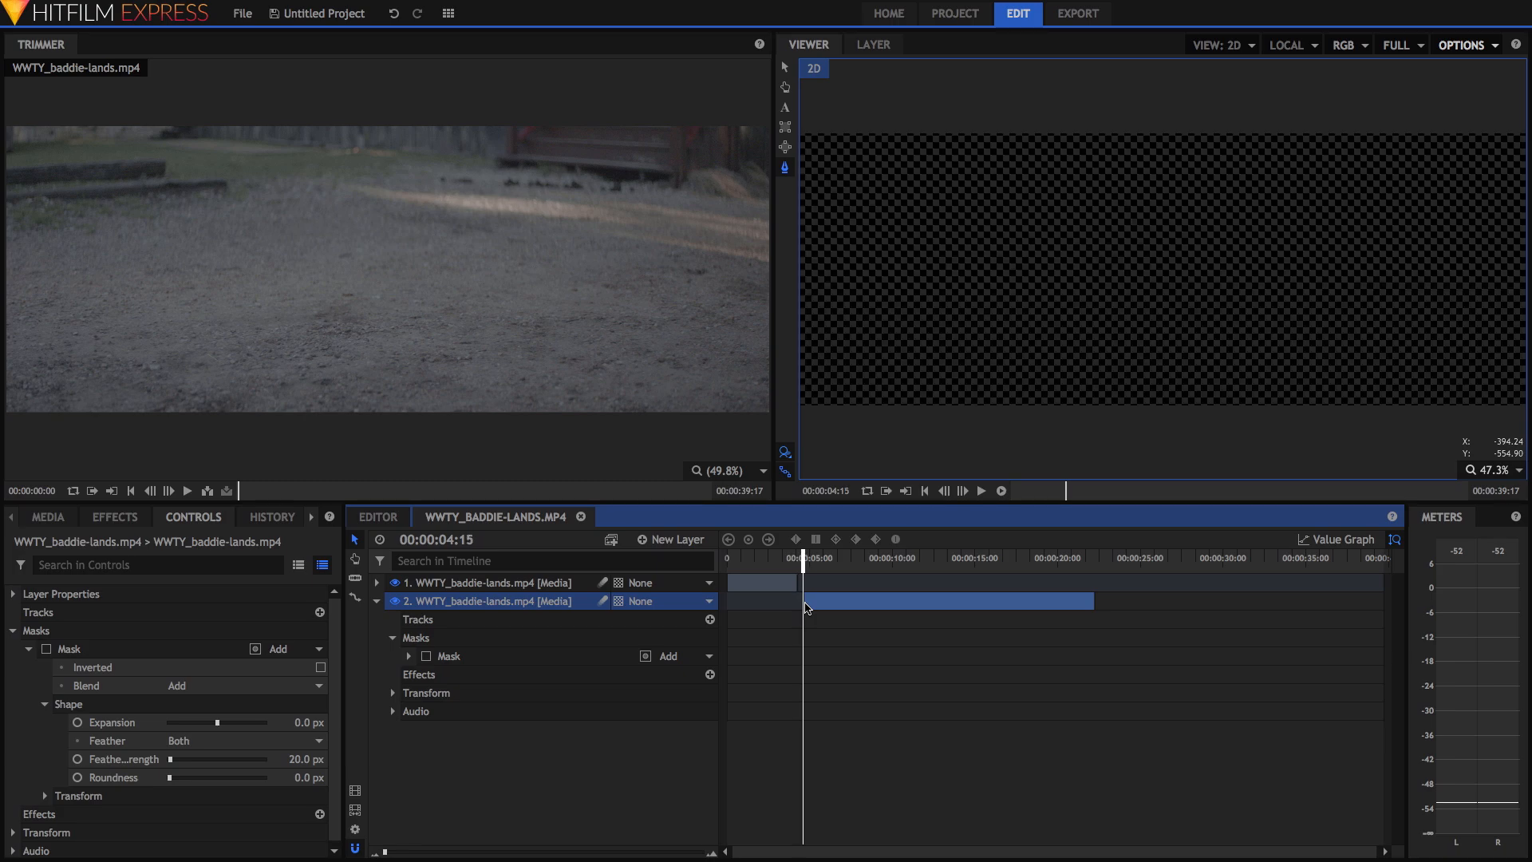
key("Right")
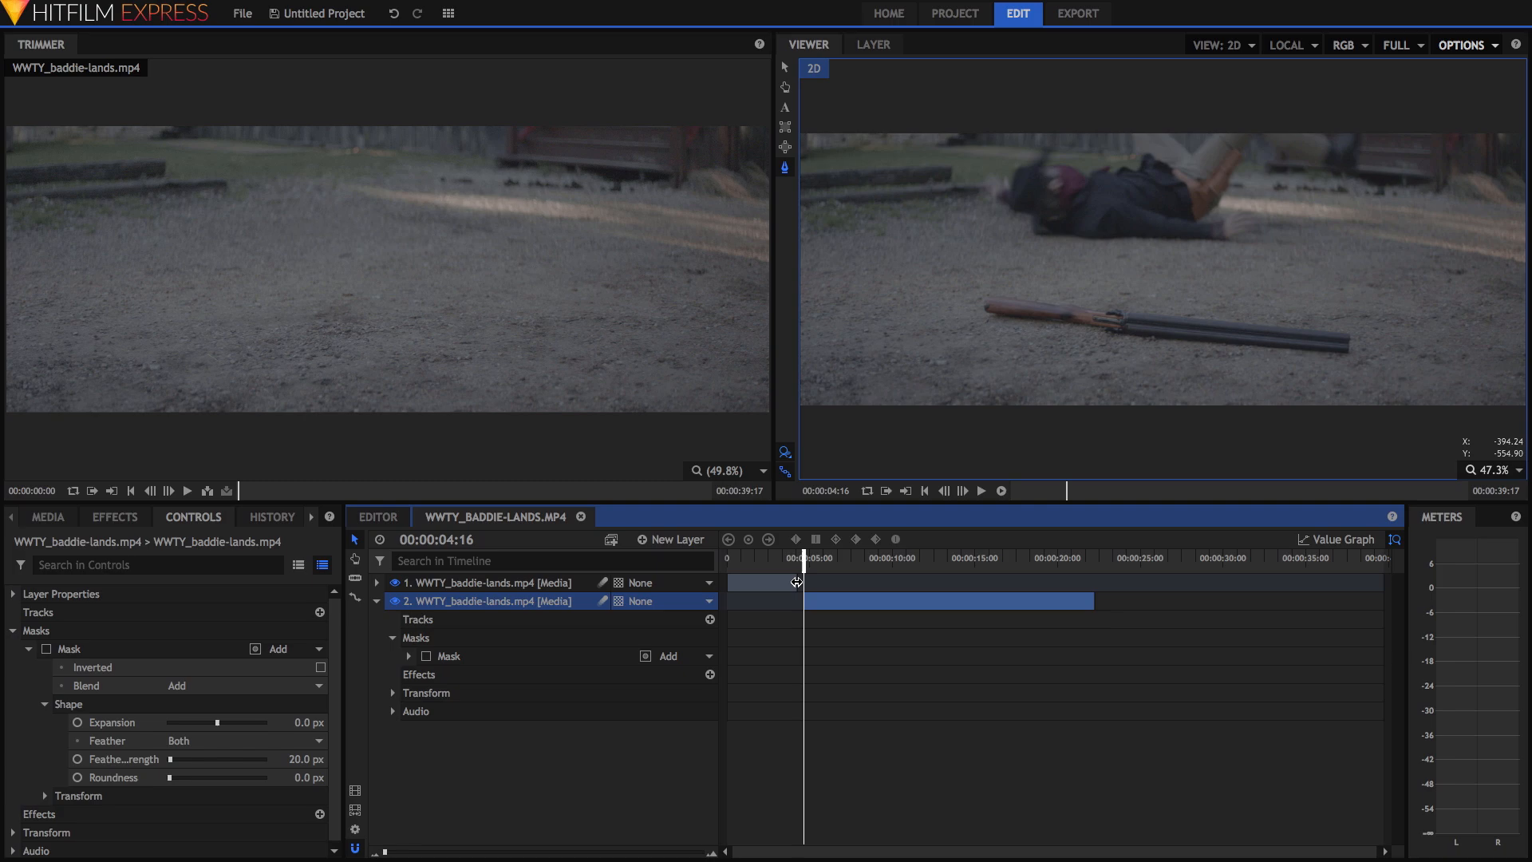
left_click_drag(797, 582, 801, 568)
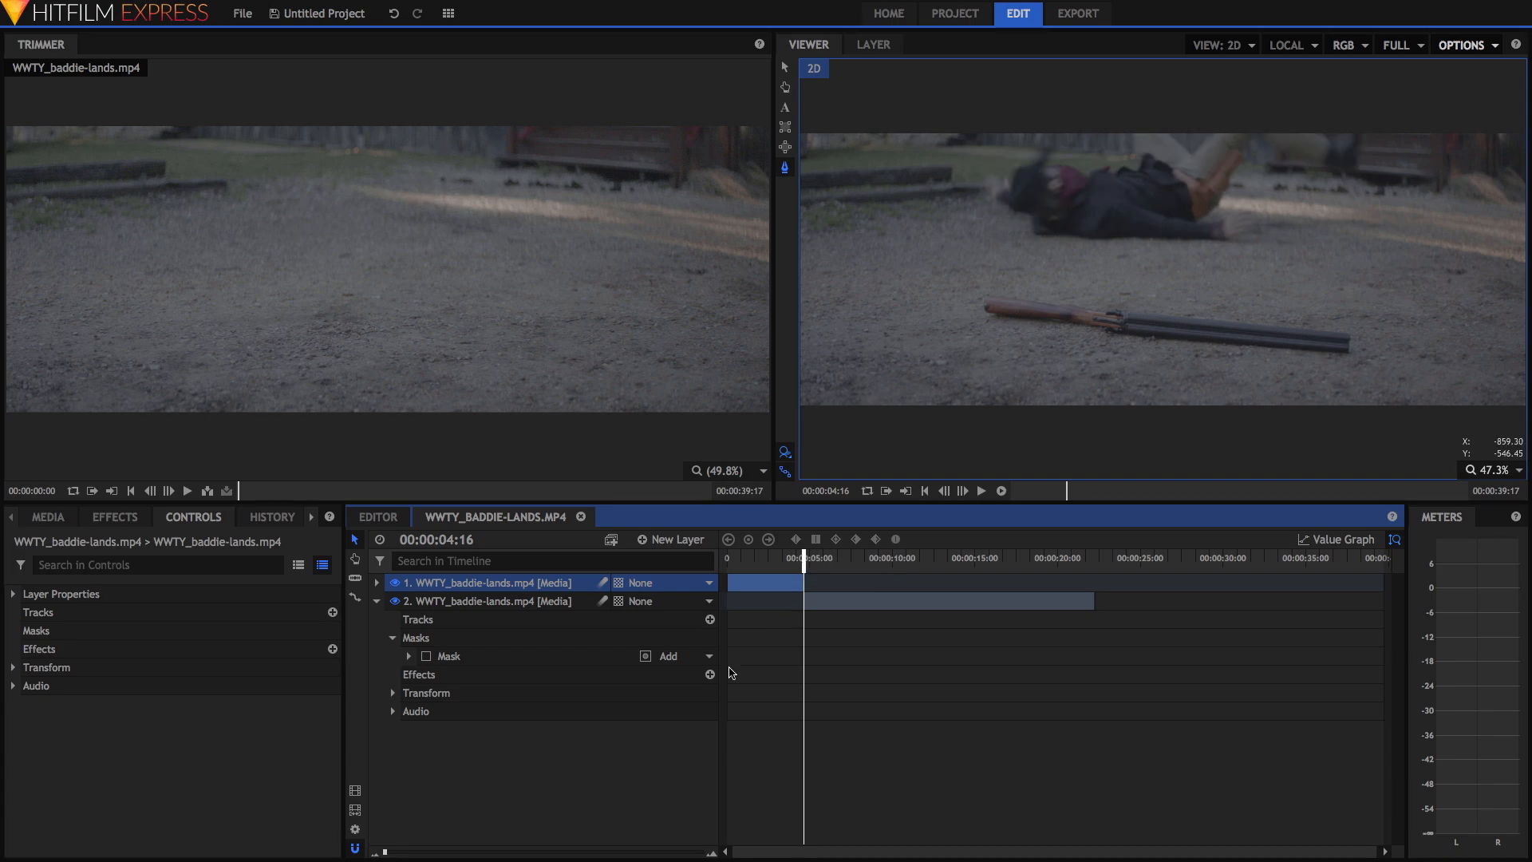
Move the playhead to 00:00:04:11, five frames before the cut between the two video layers
left_click_drag(385, 854, 449, 854)
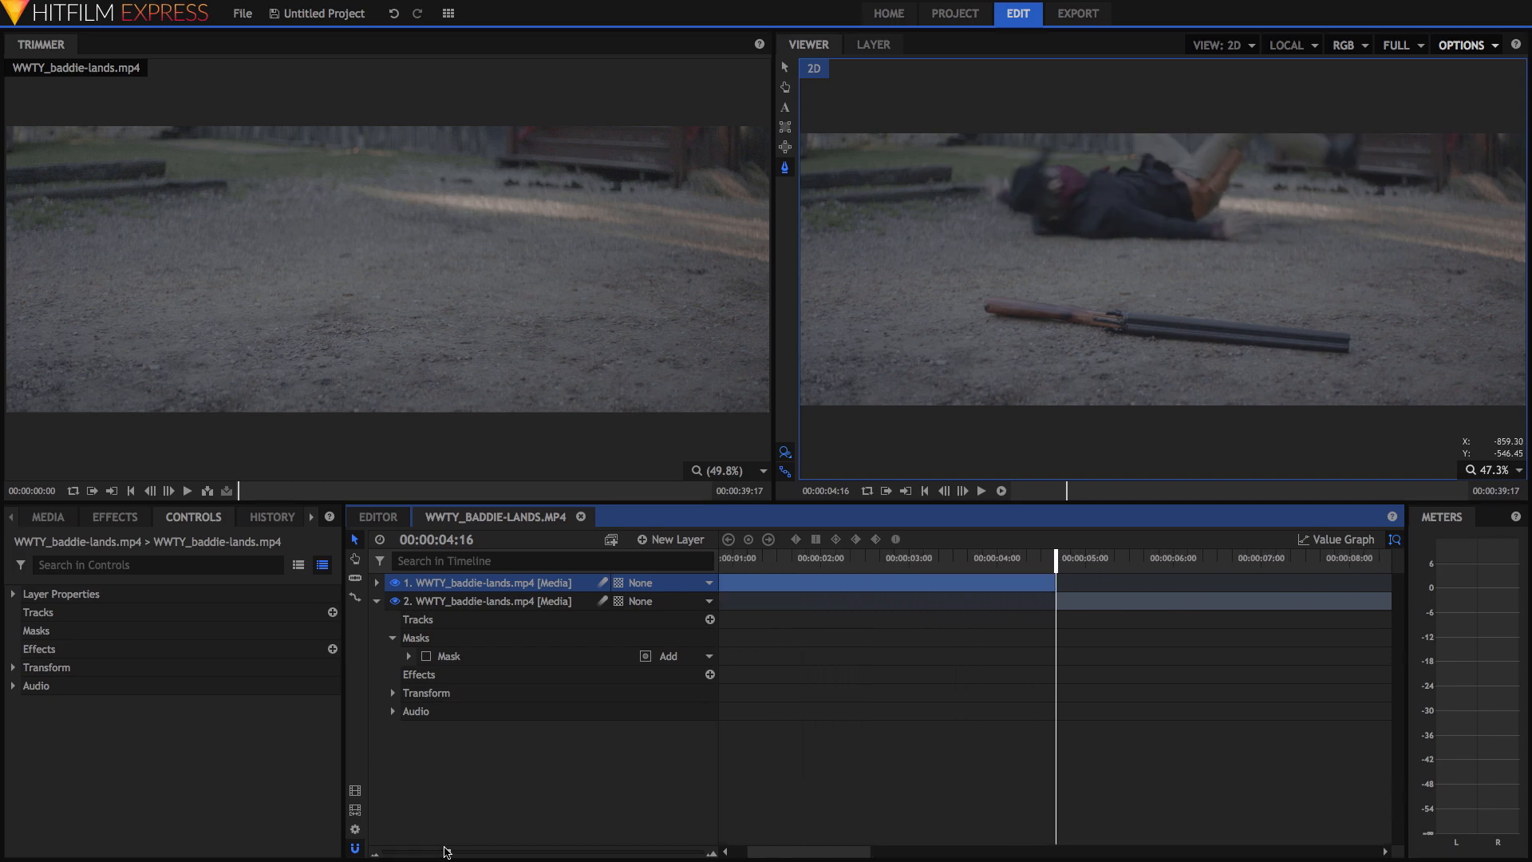
left_click_drag(839, 856, 805, 855)
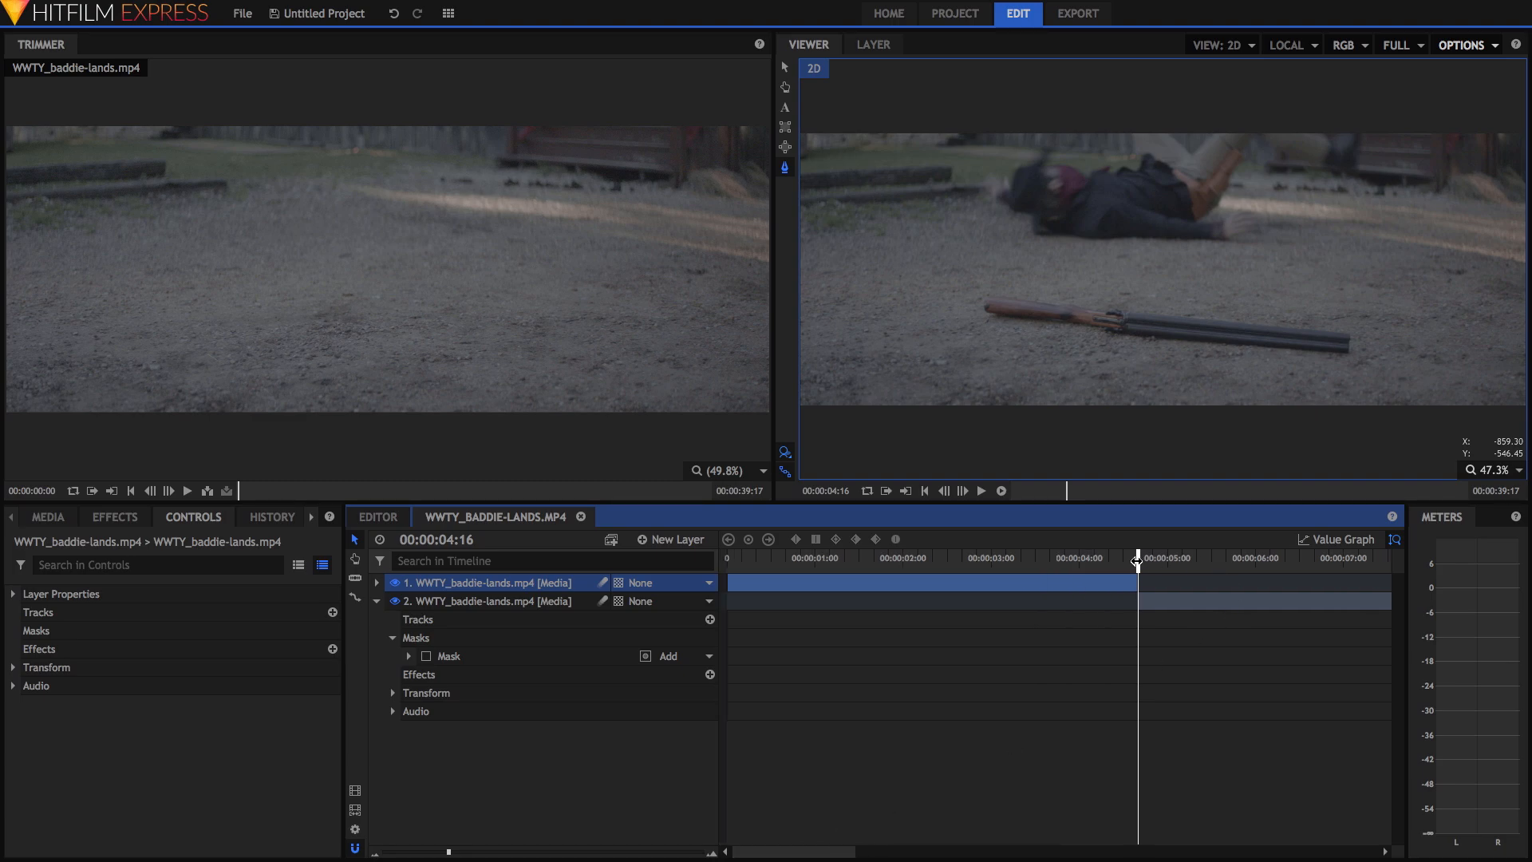
left_click_drag(1138, 561, 1119, 561)
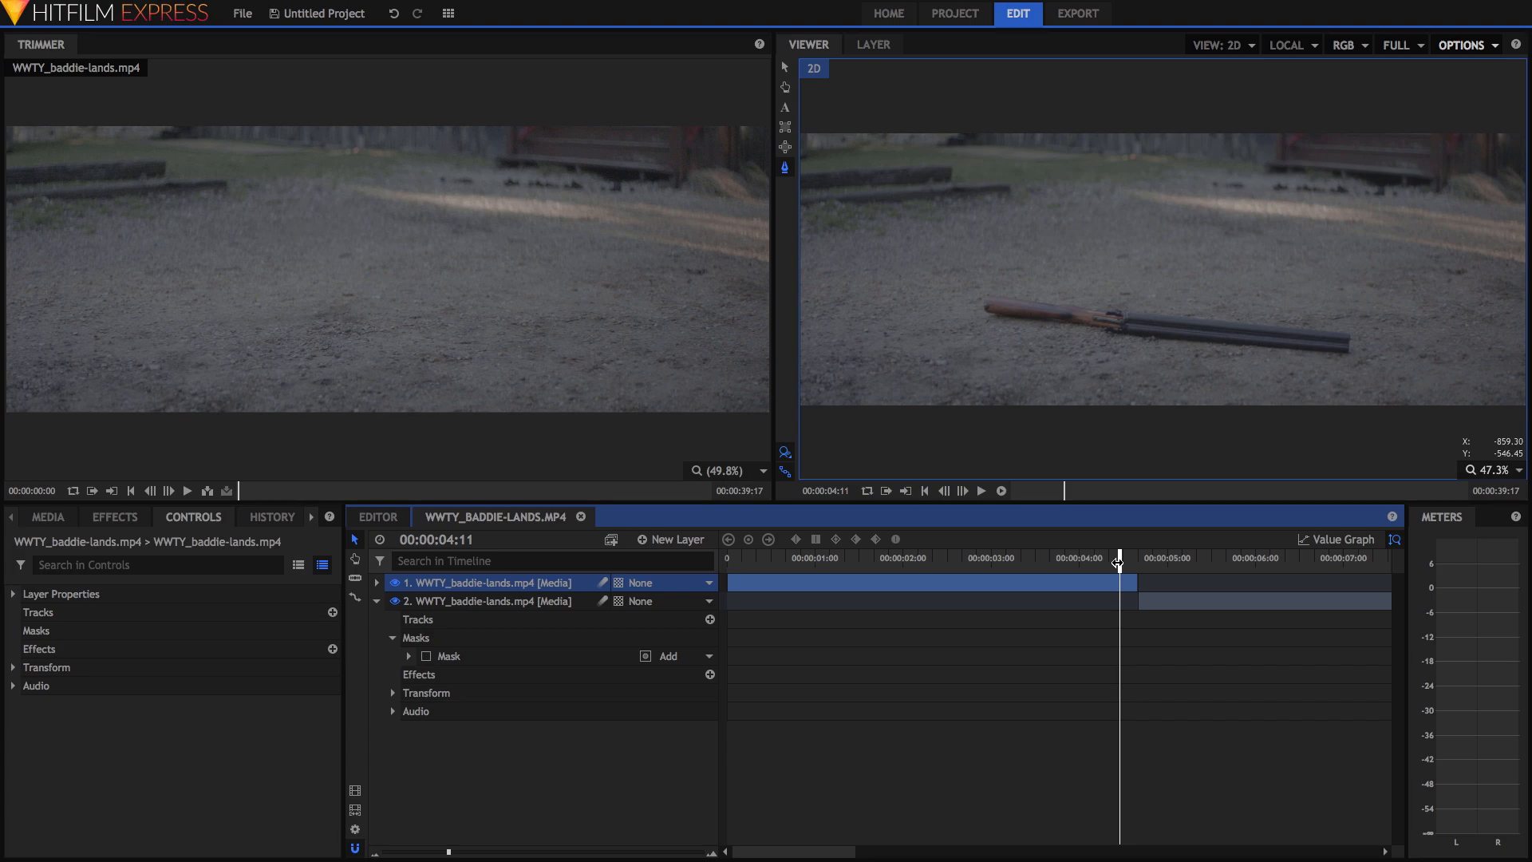
Import Falling Baddie Masked.png and place it as the top layer of the composite, starting at 00:00:04:11
left_click(48, 517)
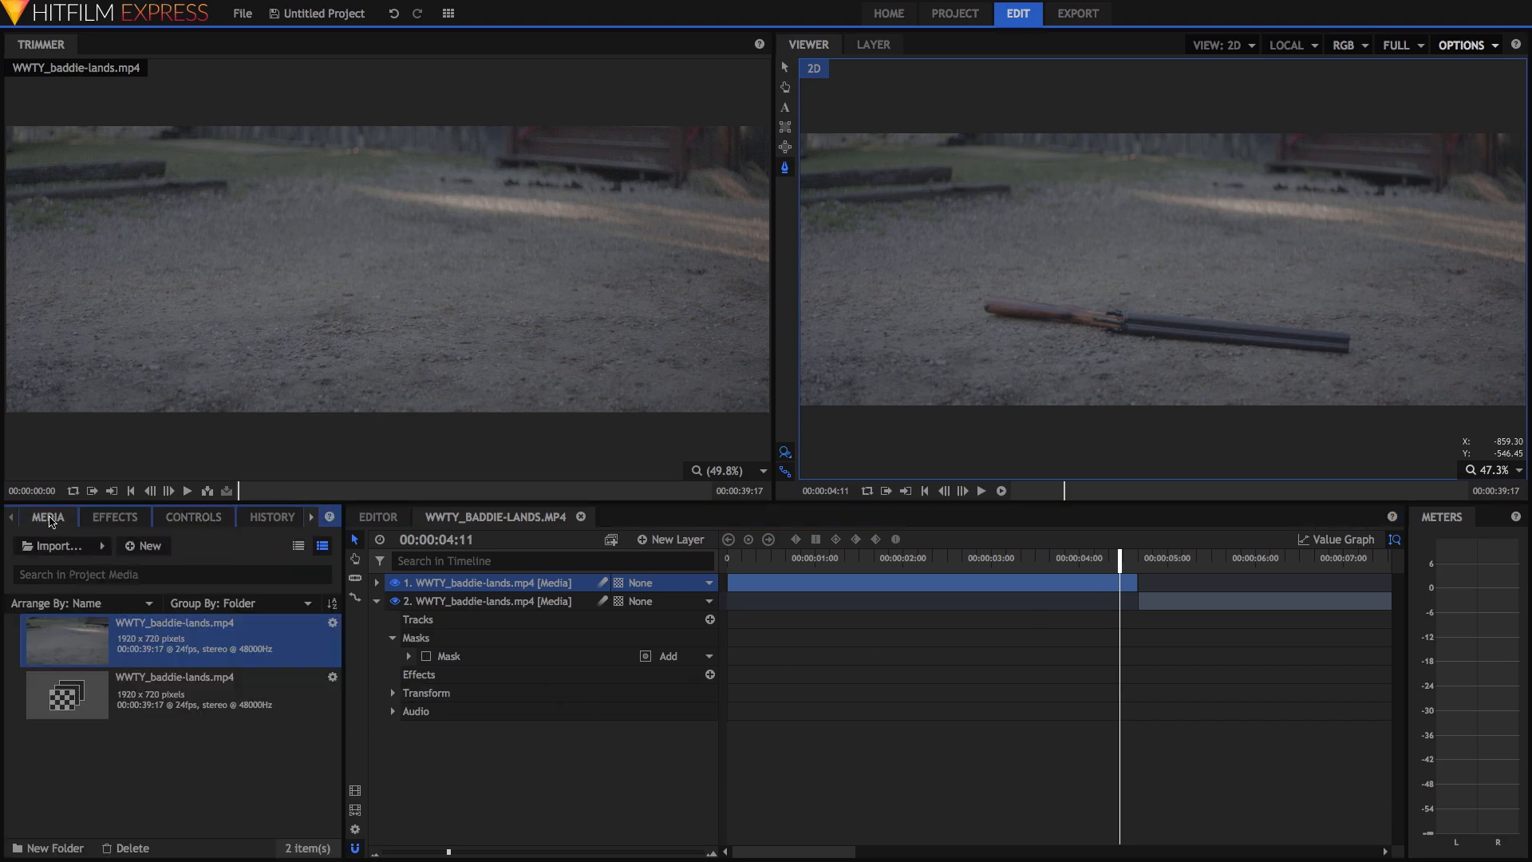
left_click(75, 546)
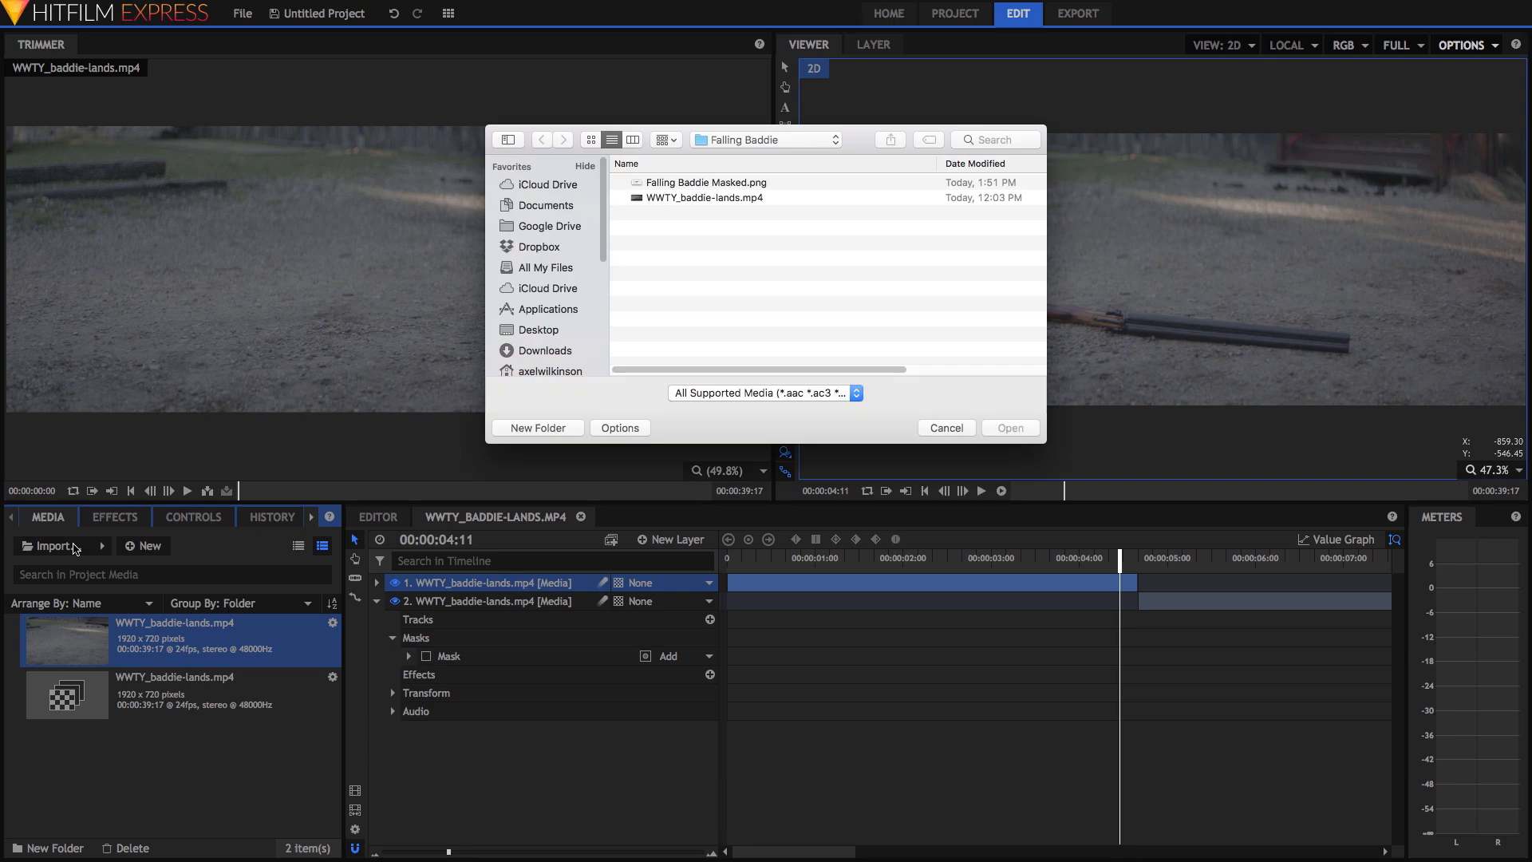
left_click(718, 183)
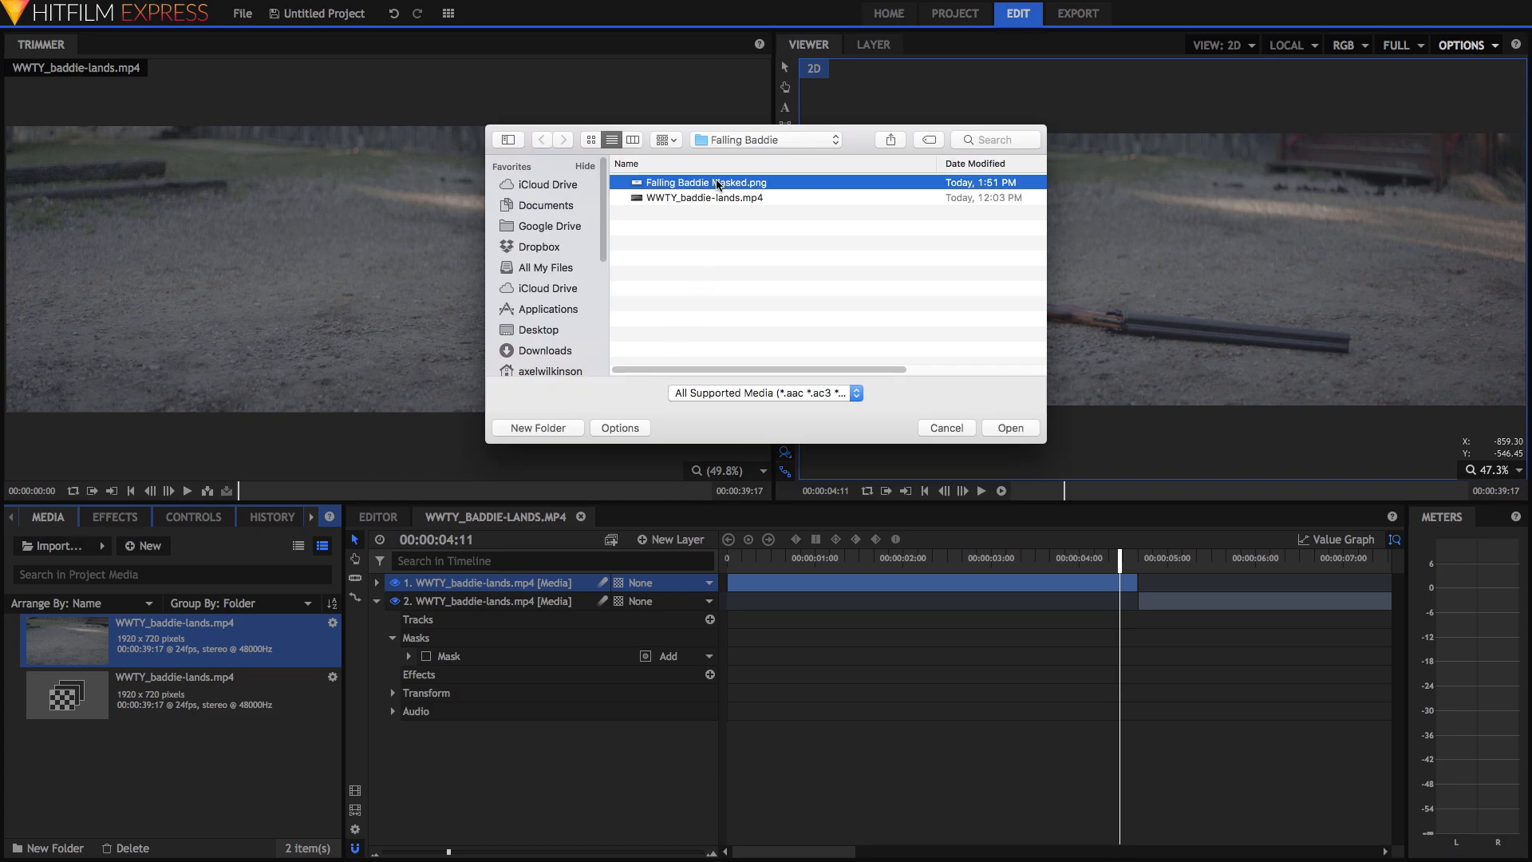
left_click(1011, 427)
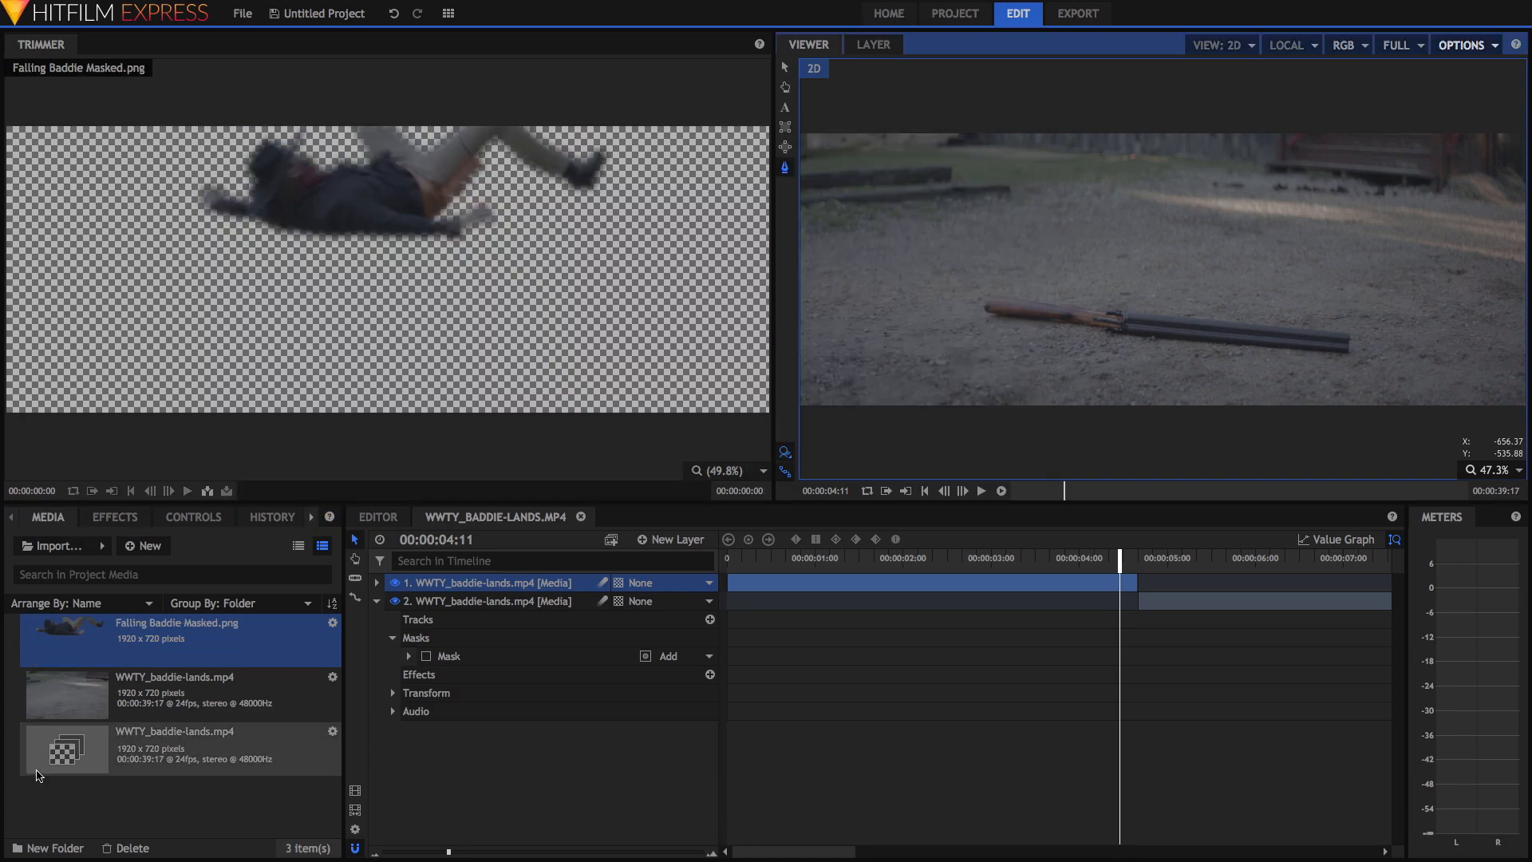
left_click_drag(70, 634, 1123, 579)
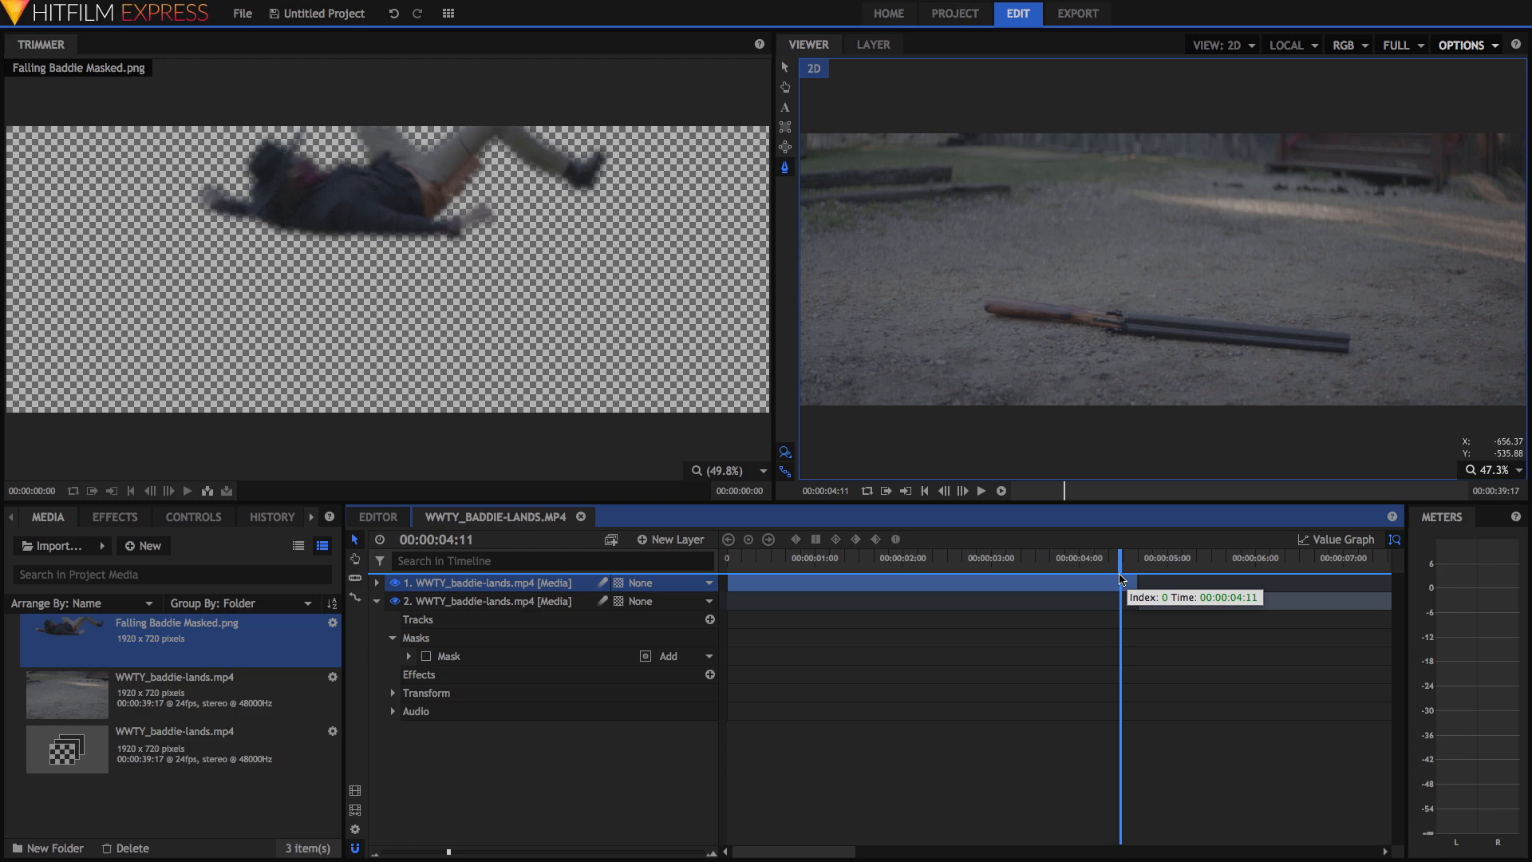
left_click_drag(1121, 579, 1122, 580)
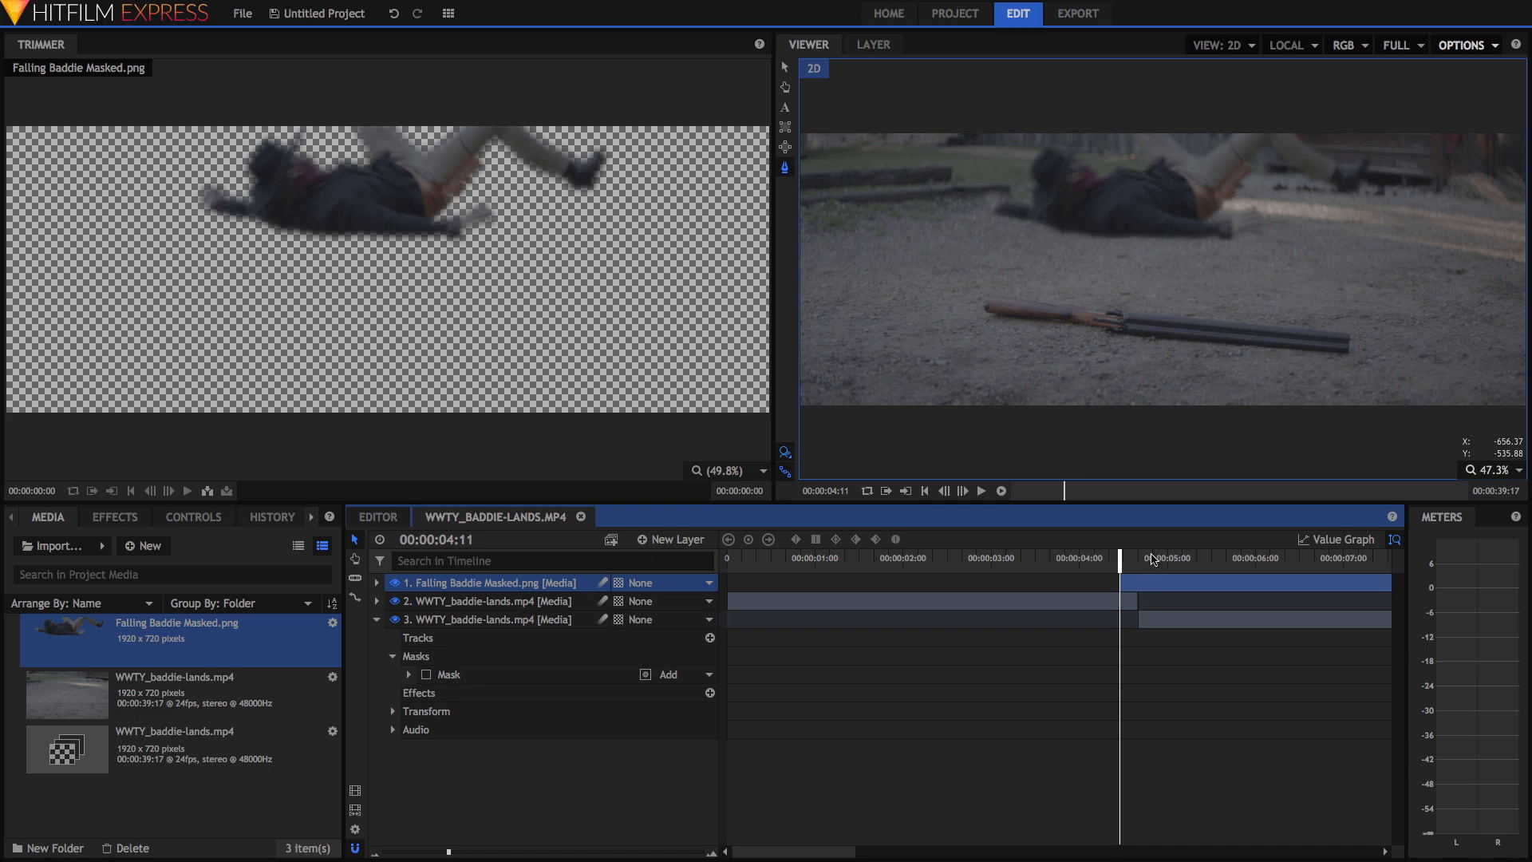
Slice the Falling Baddie Masked.png layer at 00:00:04:16, where the second video layer begins
left_click_drag(1146, 564, 1139, 562)
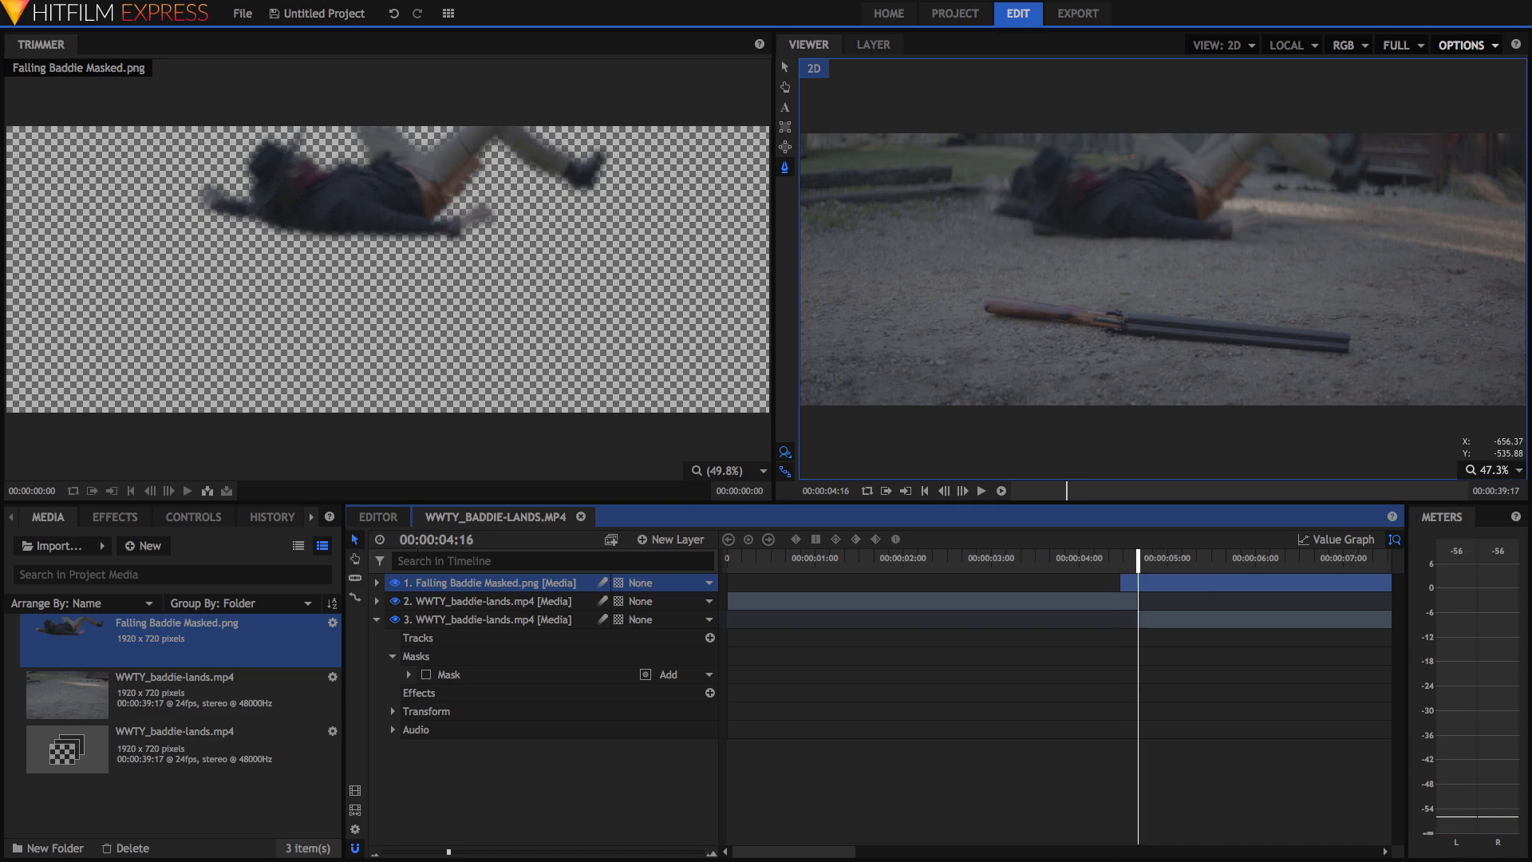
left_click(355, 578)
left_click(1141, 585)
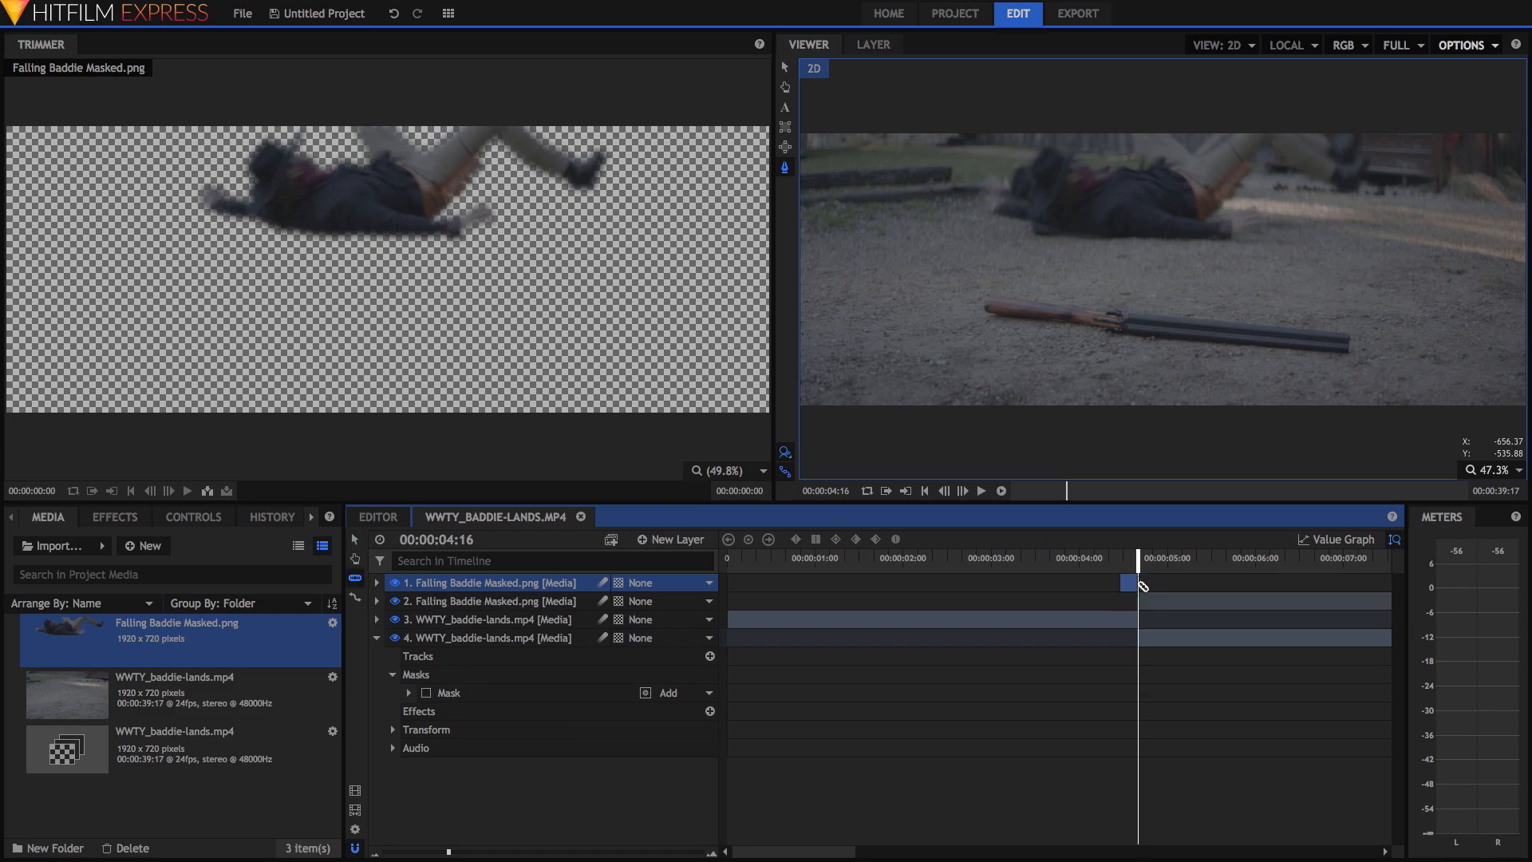
Delete the part of the sliced Falling Baddie Masked.png layer that lies after 00:00:04:16
left_click(356, 540)
left_click(1205, 601)
key("Delete")
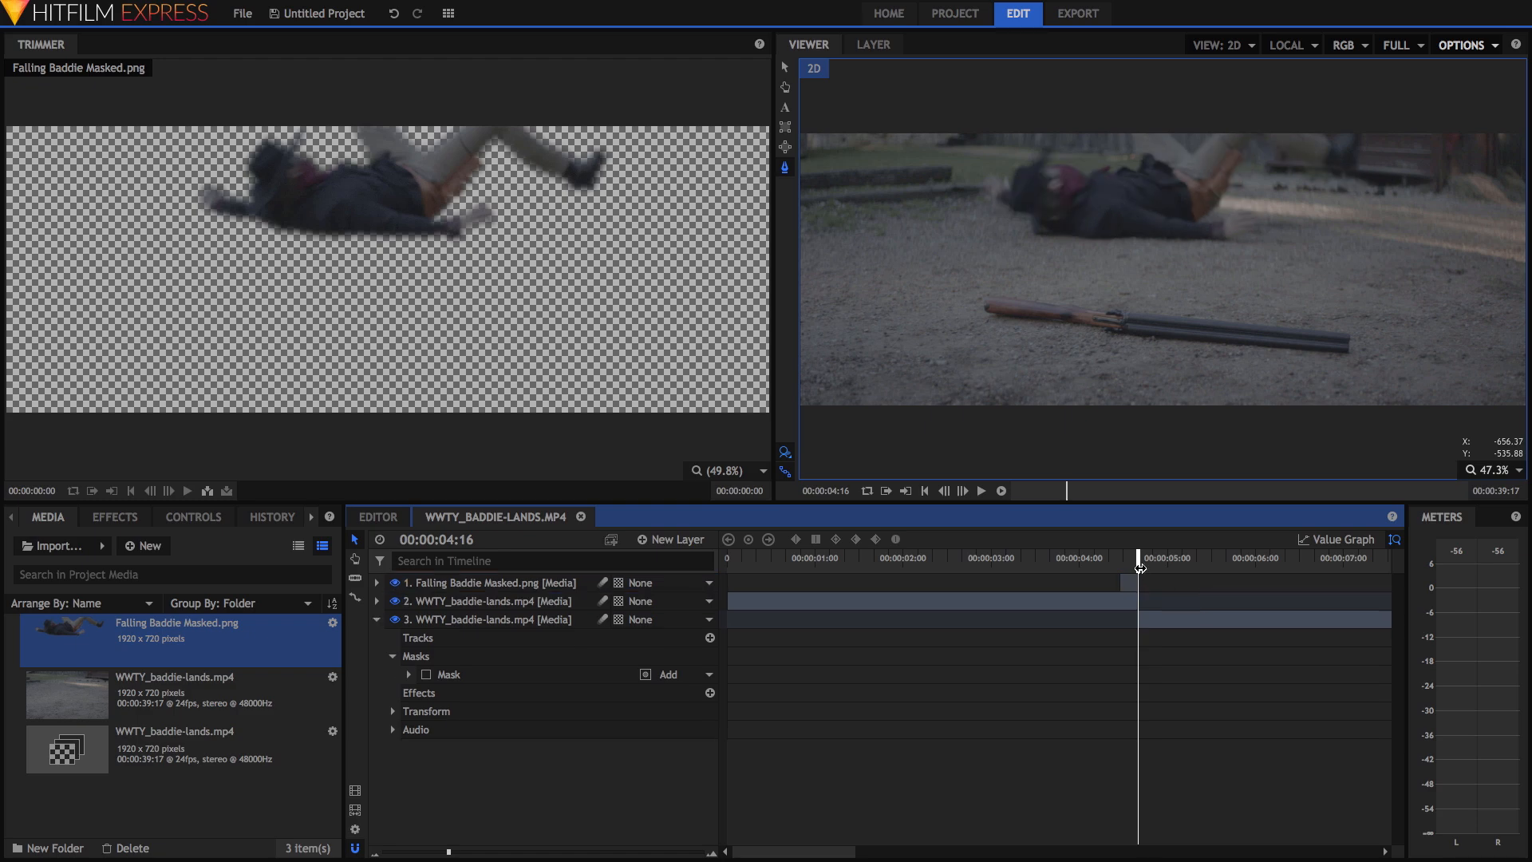
Set Position and Rotation keyframes on the Falling Baddie Masked.png layer at 00:00:04:15, keeping their default values
left_click_drag(1131, 564, 1128, 566)
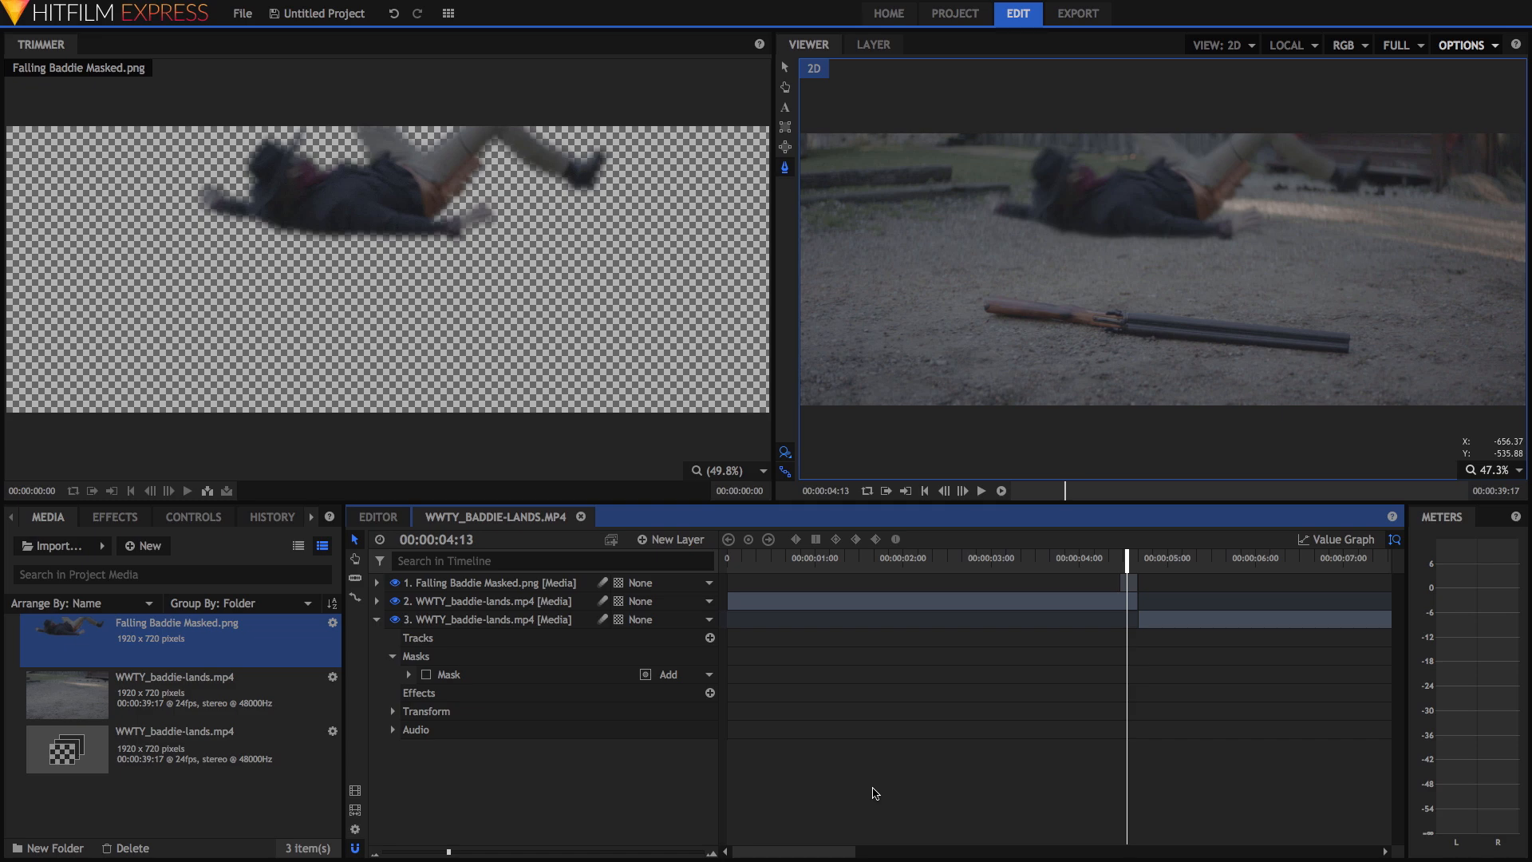
left_click(378, 585)
left_click(392, 639)
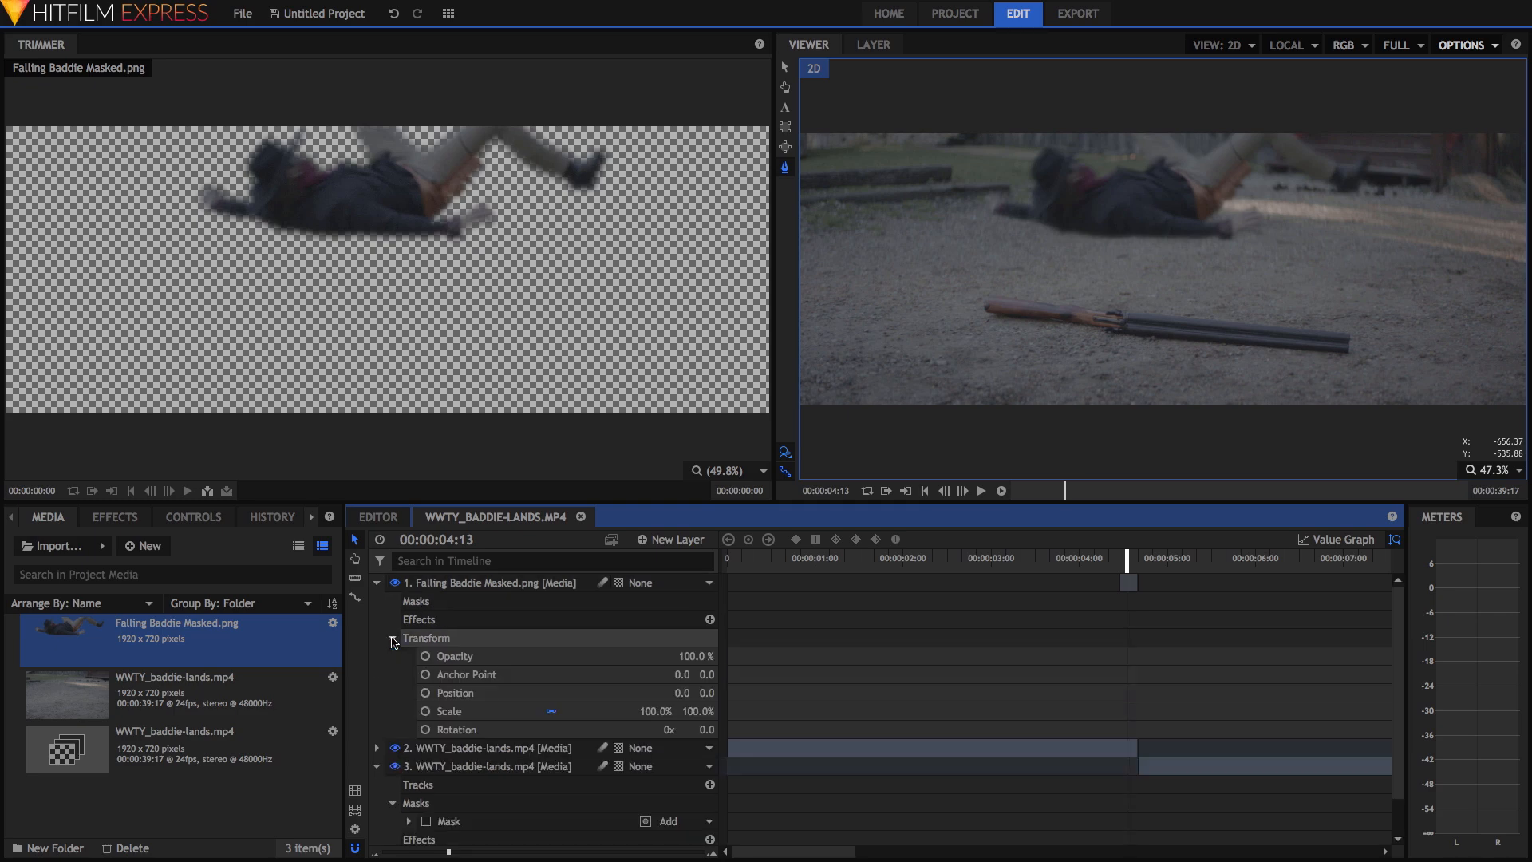
left_click(455, 694)
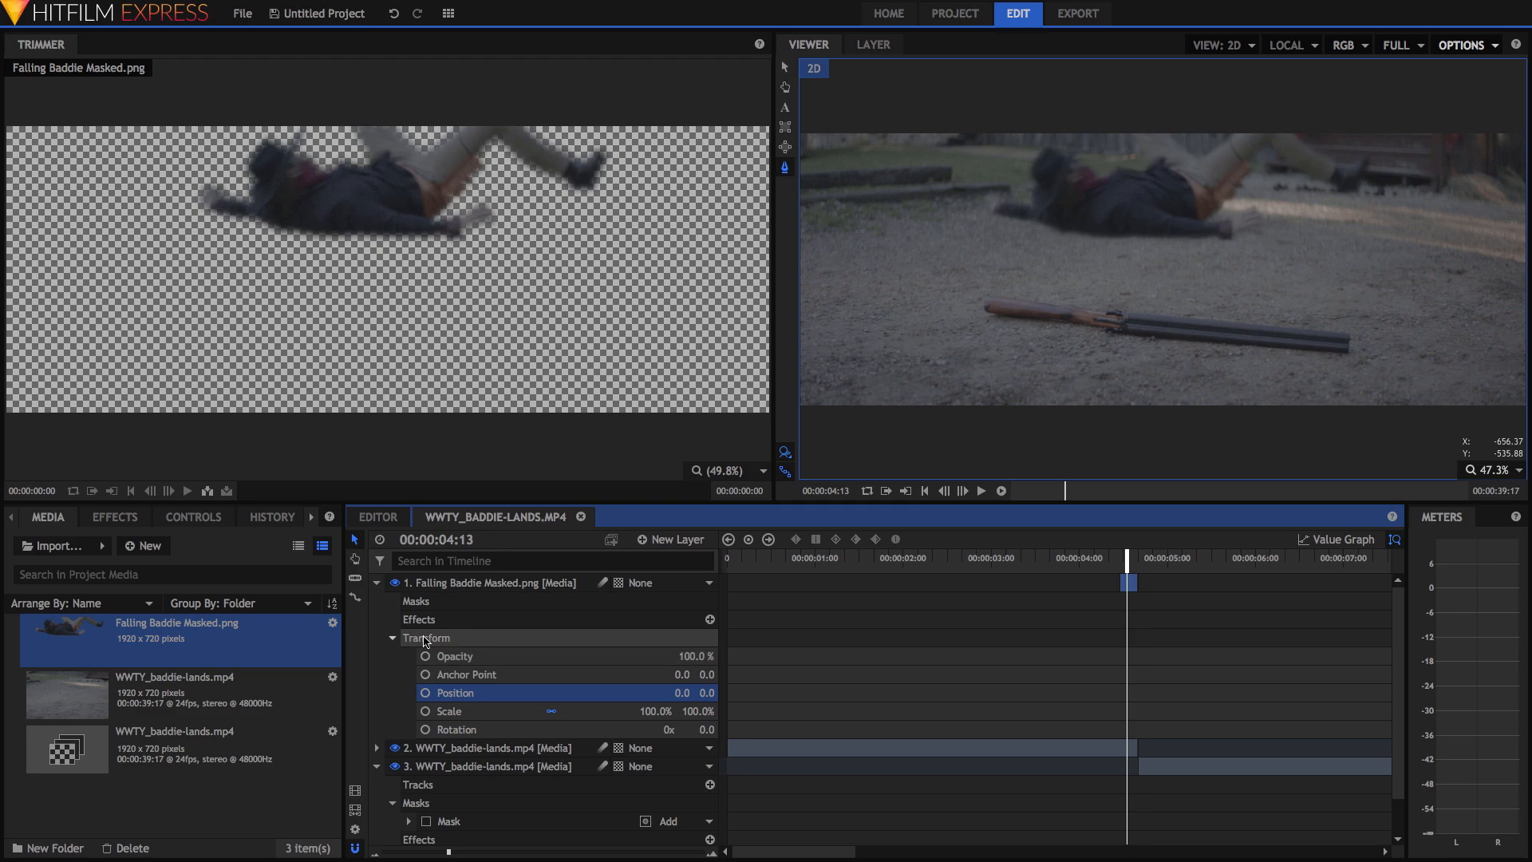
left_click(464, 640)
left_click(461, 696)
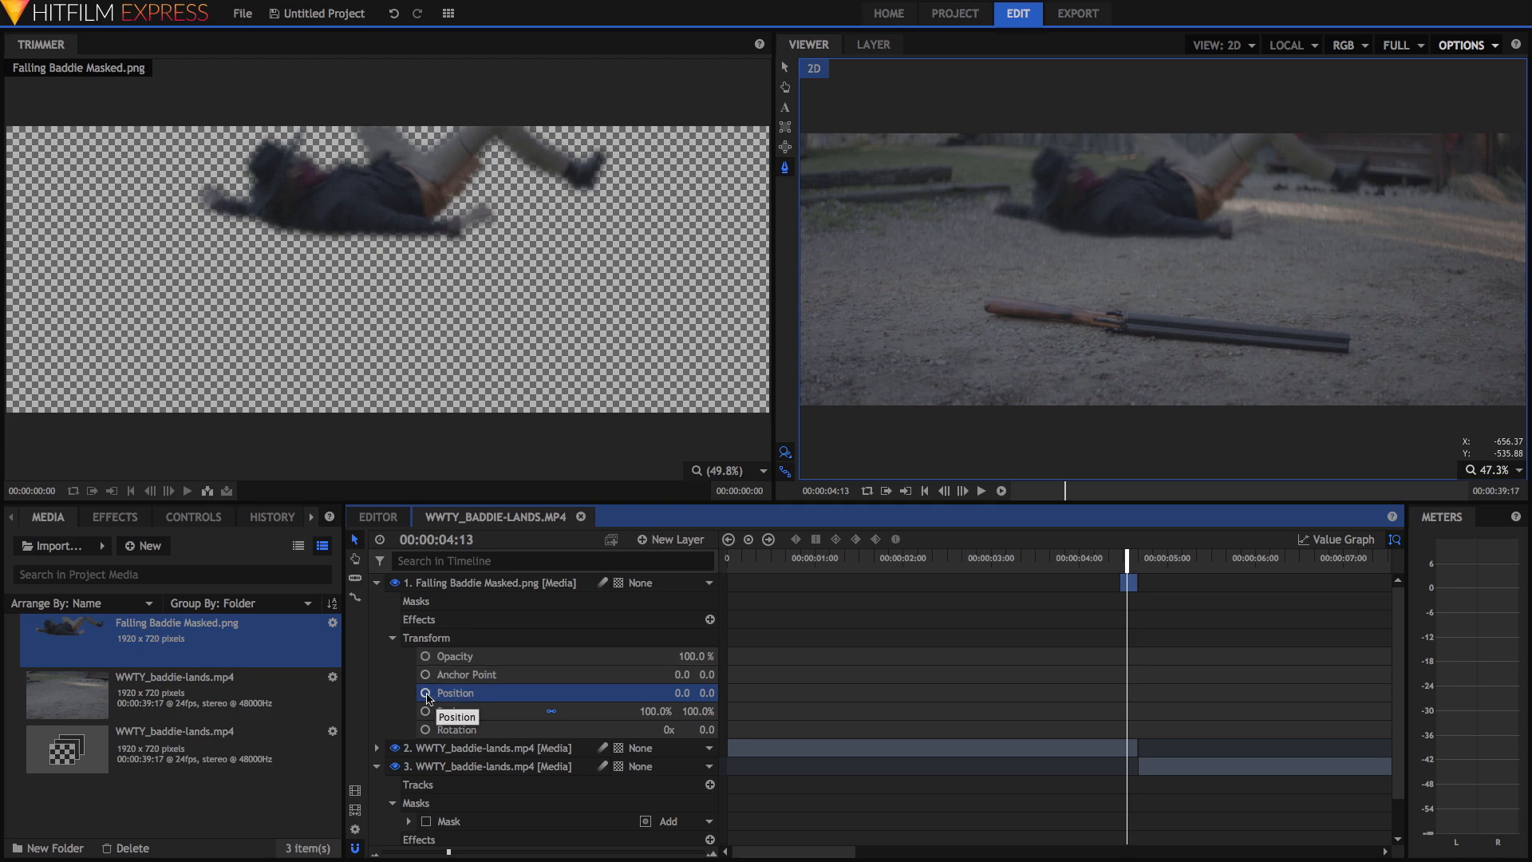
left_click(426, 694)
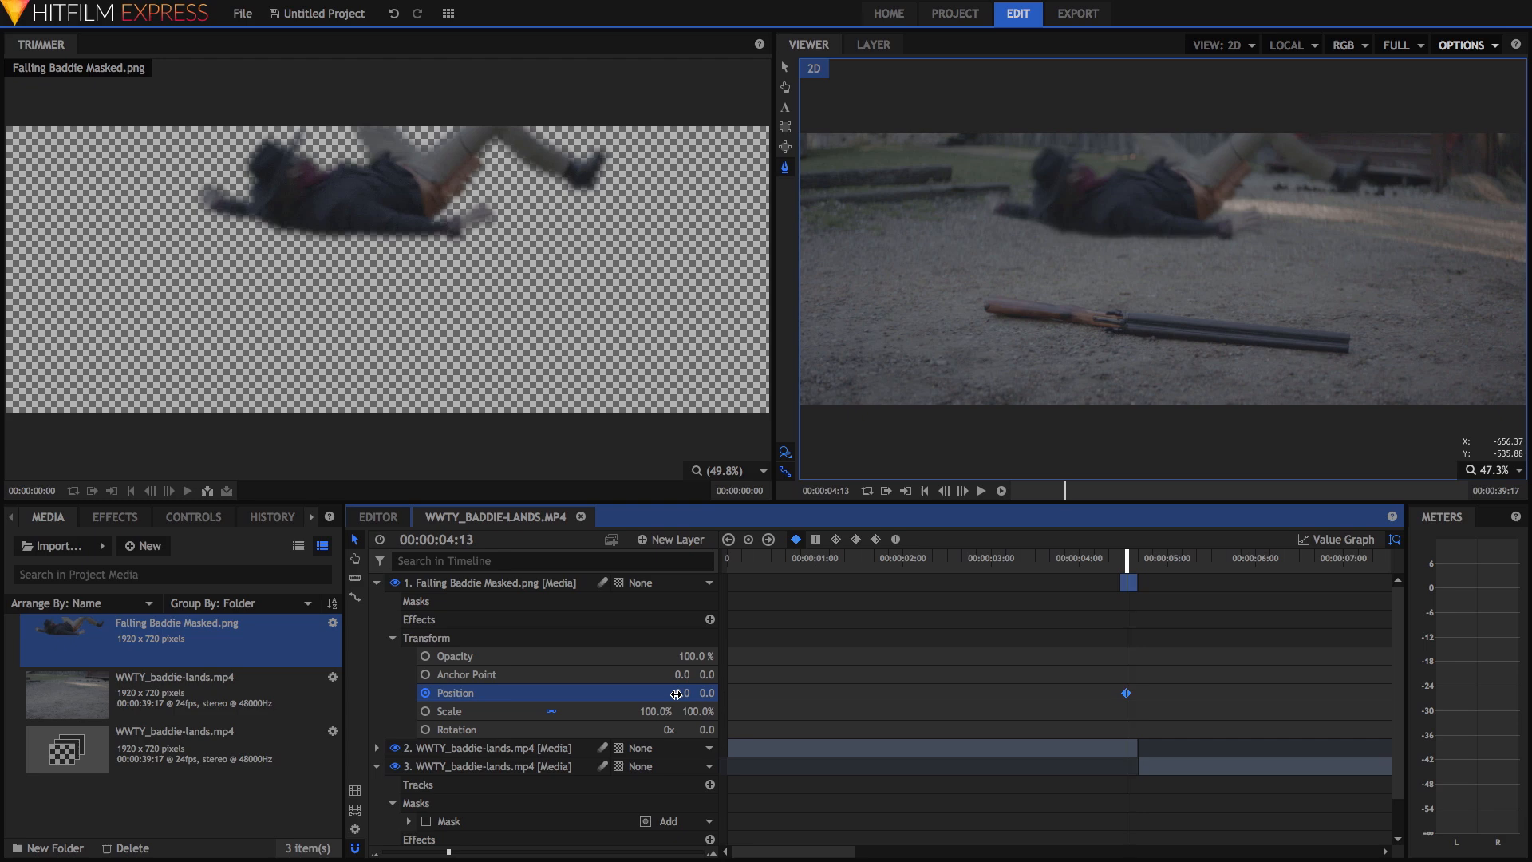
left_click(427, 694)
key("Right")
key("Right")
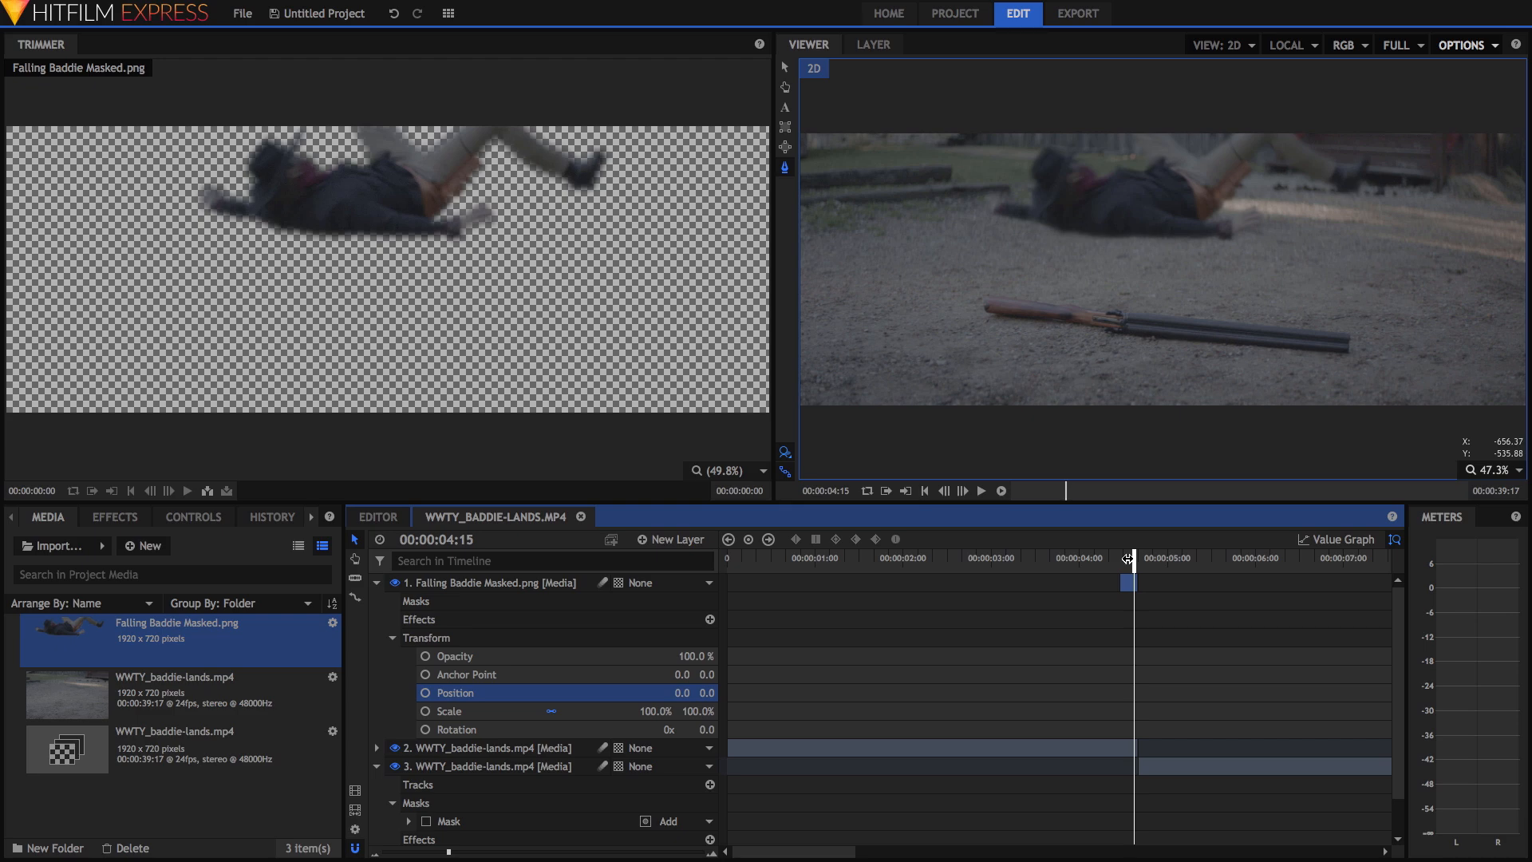
left_click(427, 694)
left_click(426, 731)
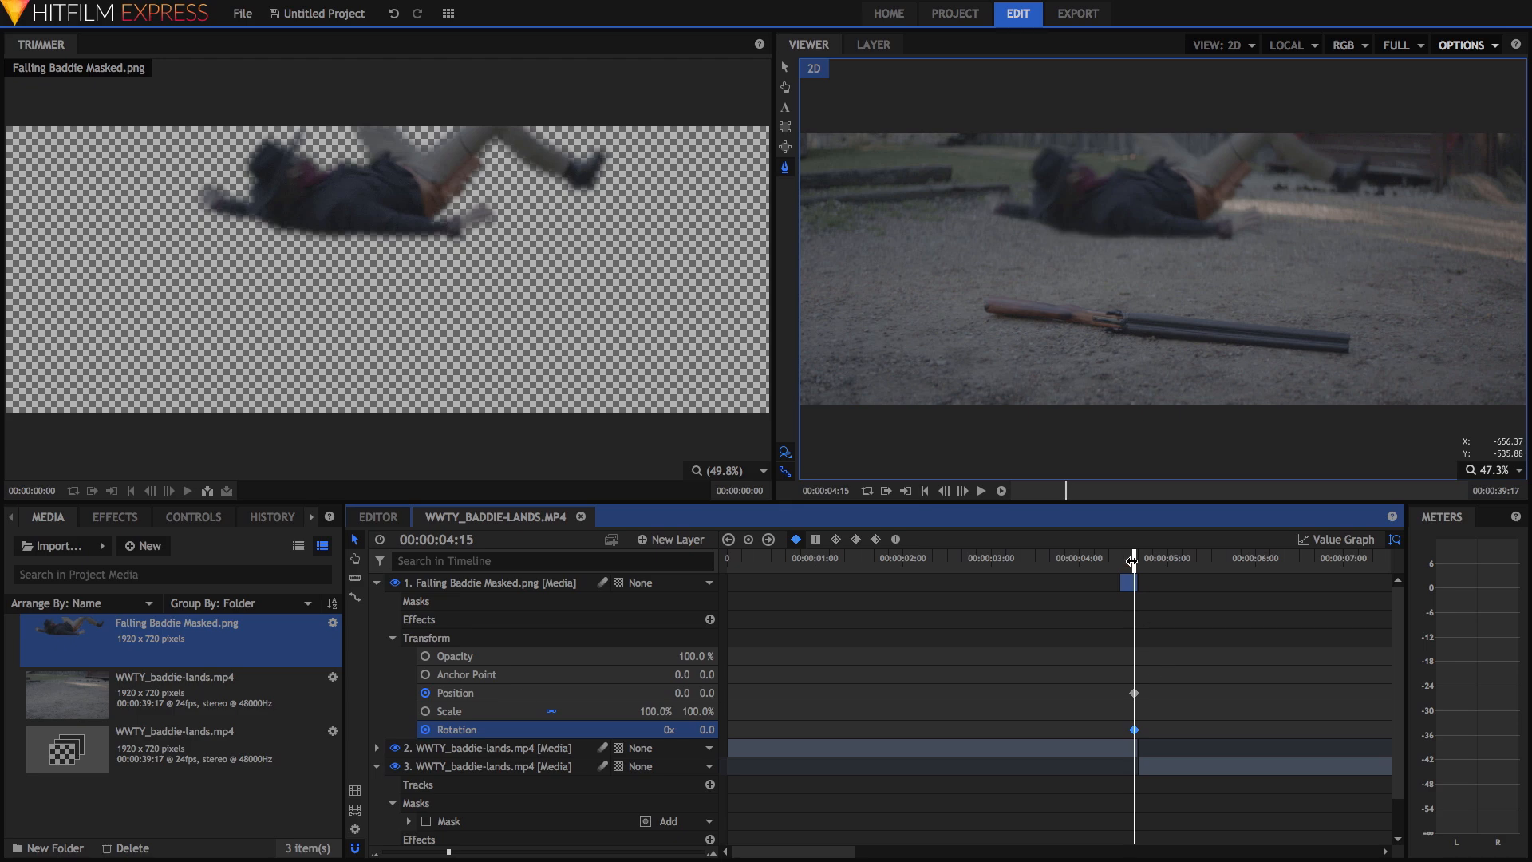
At 00:00:04:11, move the masked man layer straight up out of frame to a vertical Position of about 399.5
left_click_drag(1132, 561, 1119, 565)
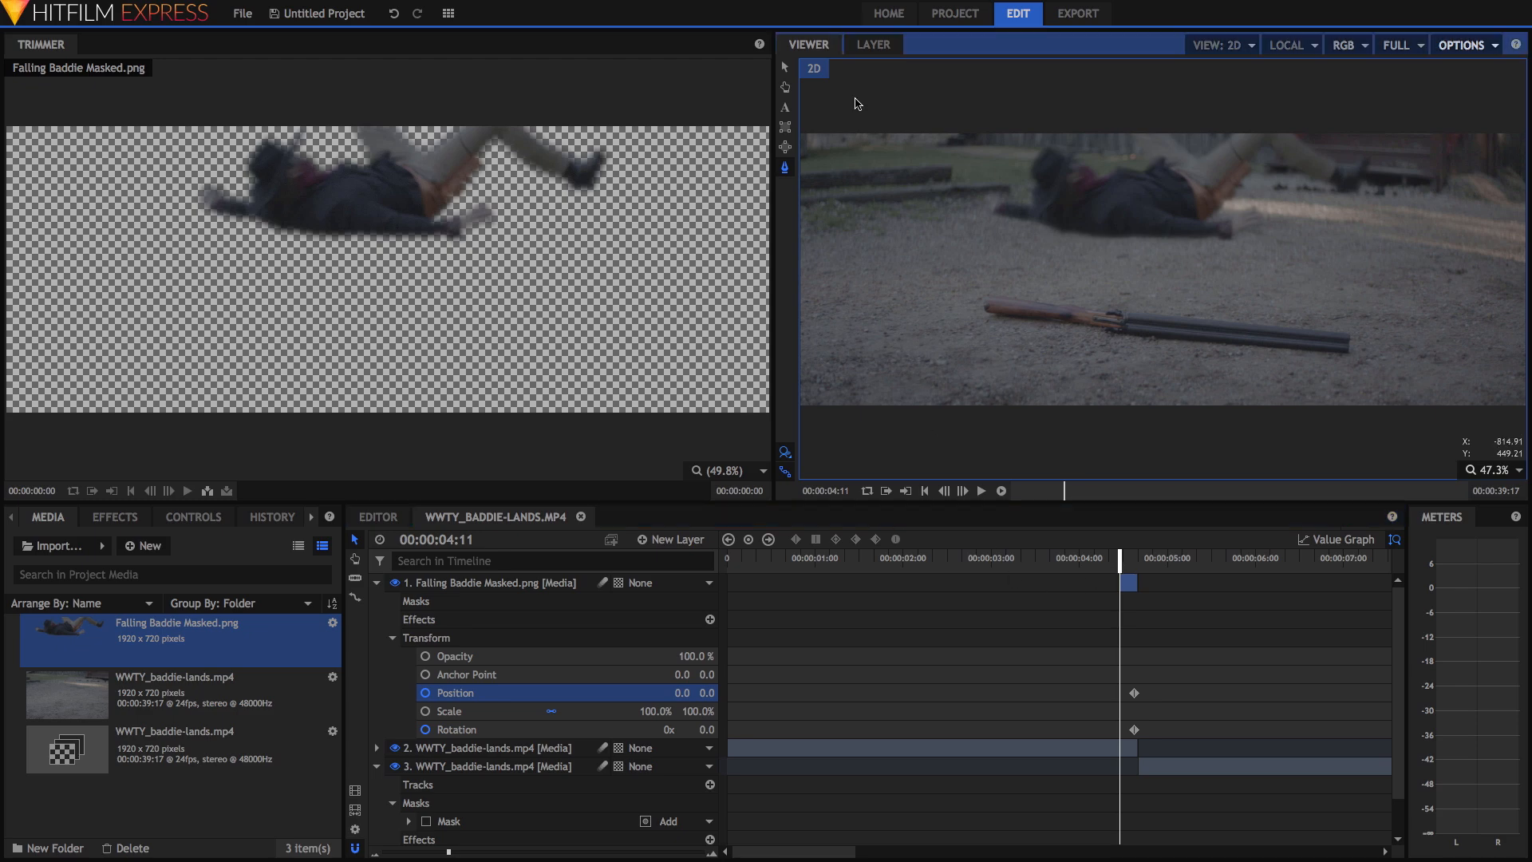
left_click(785, 67)
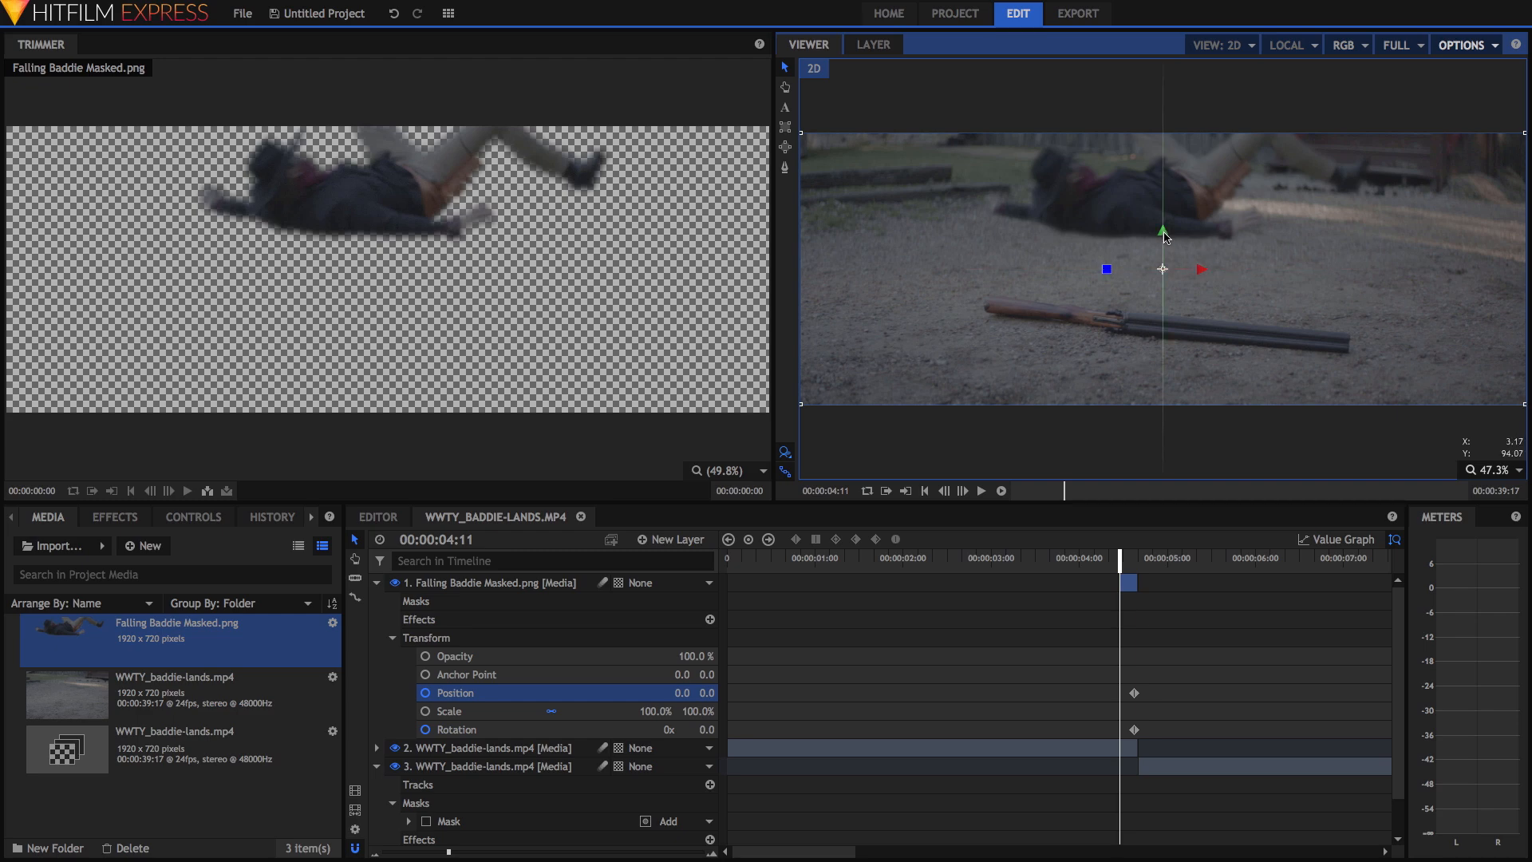
left_click_drag(1164, 237, 1166, 87)
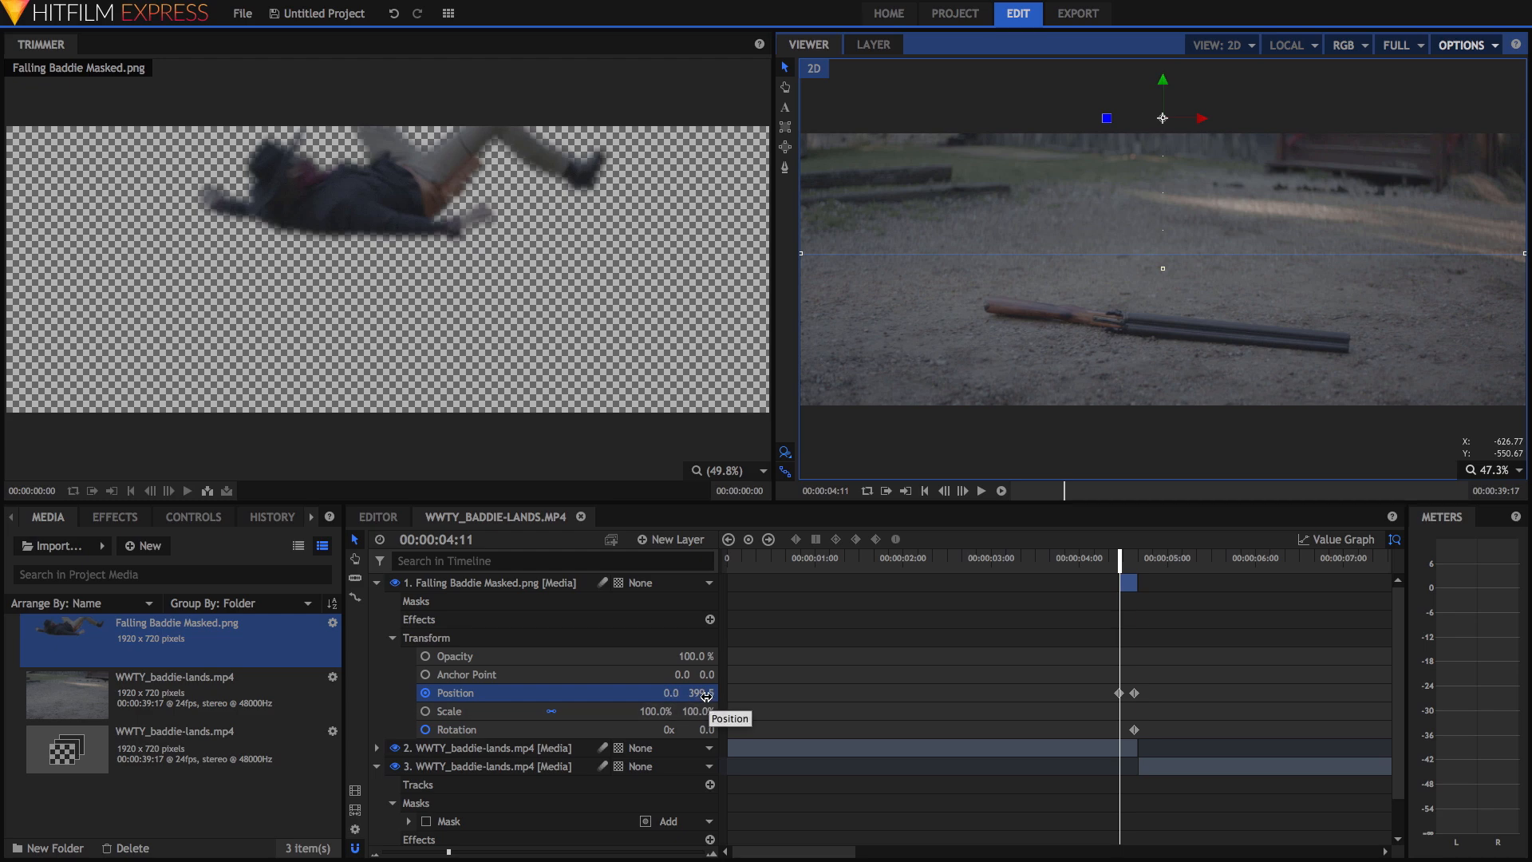
left_click(917, 730)
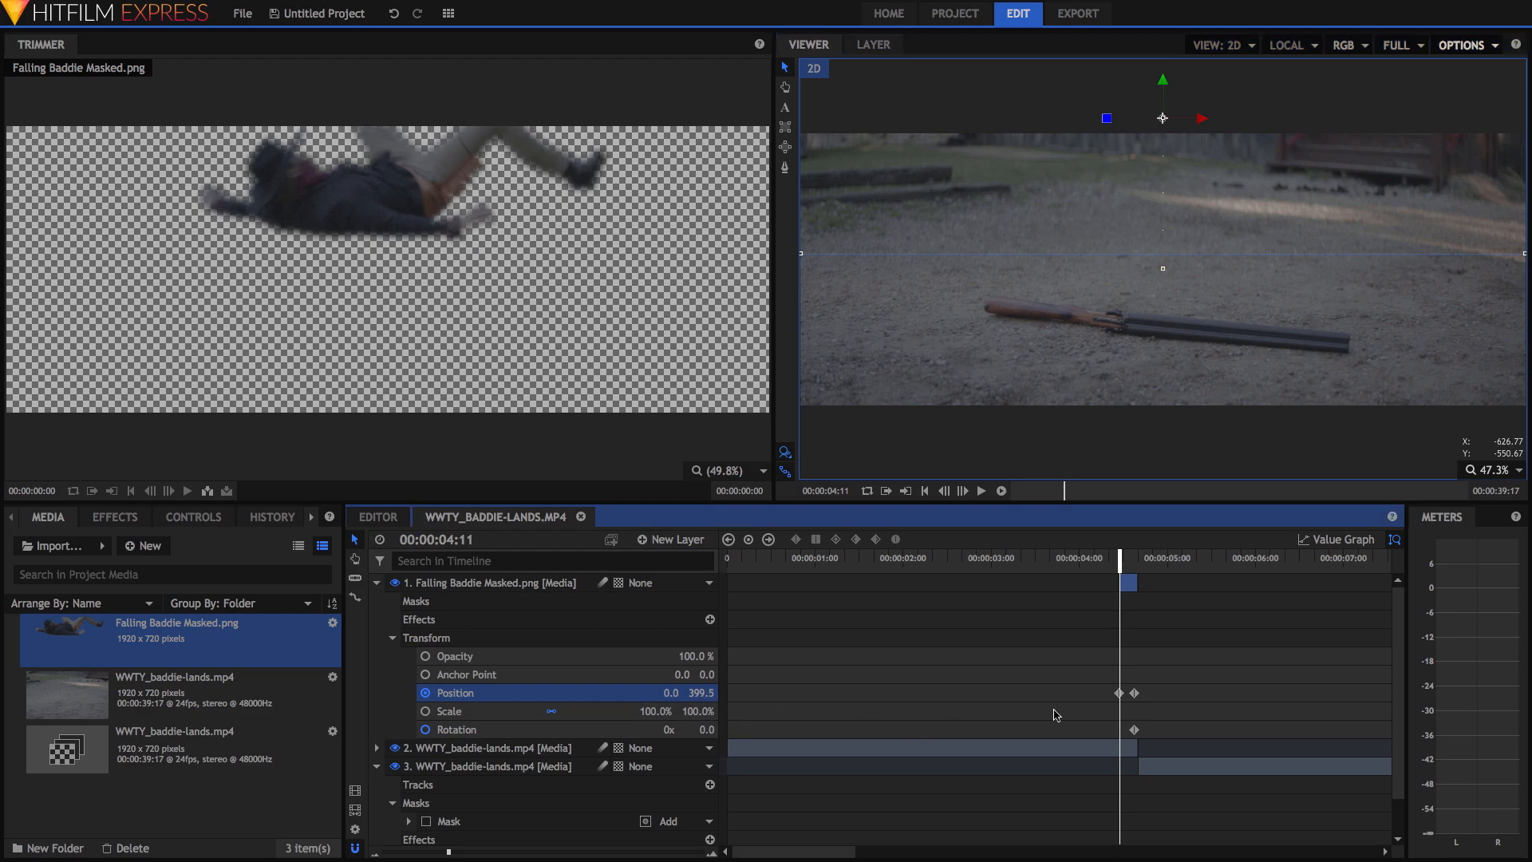
left_click(1120, 694)
mouse_move(1120, 563)
left_mouse_down()
mouse_move(1151, 568)
mouse_move(1120, 568)
left_mouse_up()
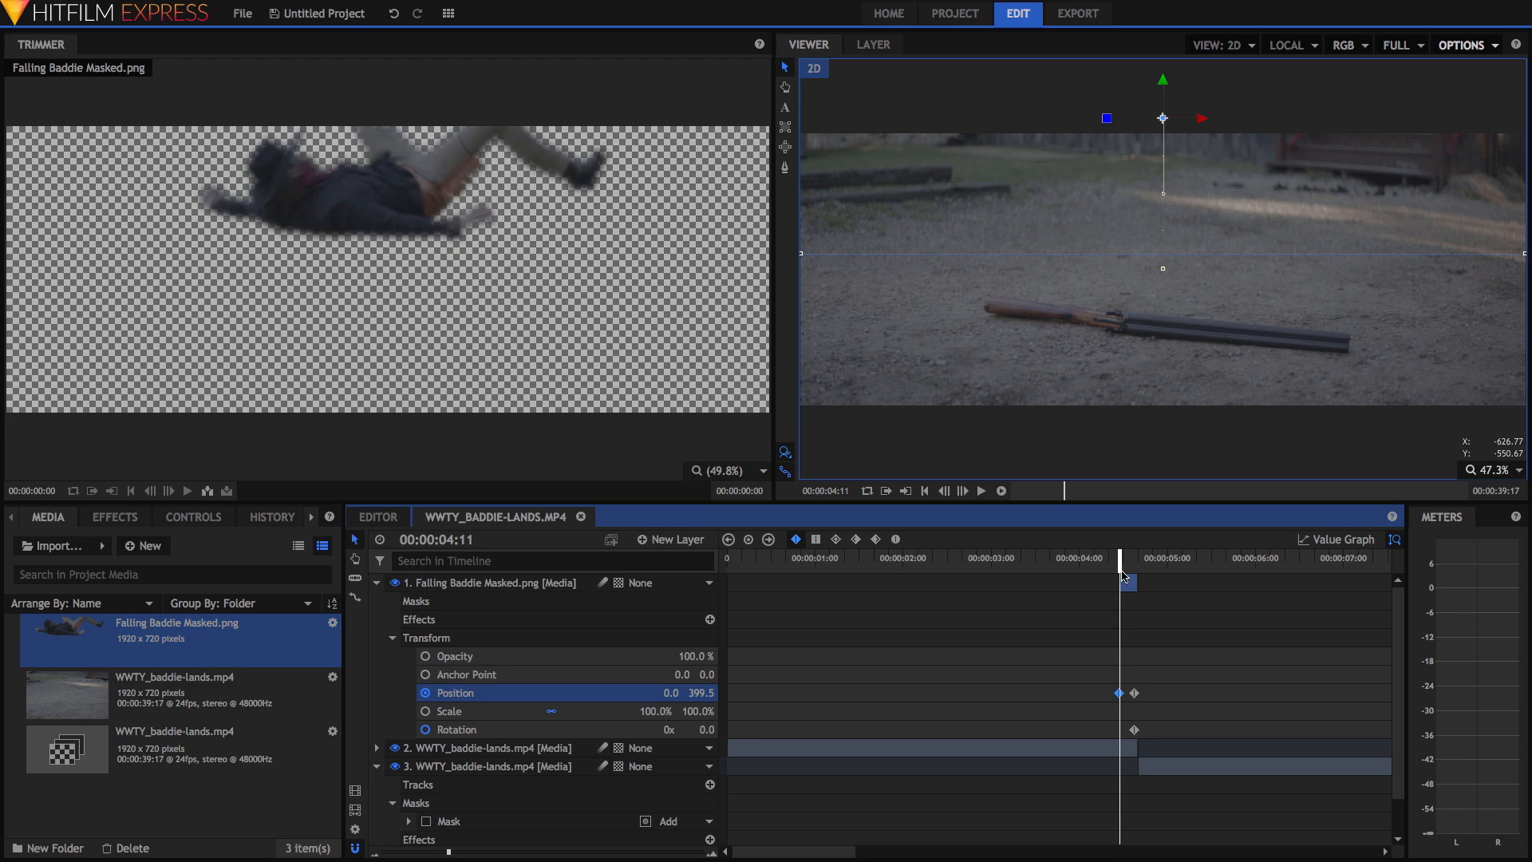
left_click(1134, 693)
mouse_move(1121, 565)
left_mouse_down()
mouse_move(1139, 572)
mouse_move(1120, 568)
left_mouse_up()
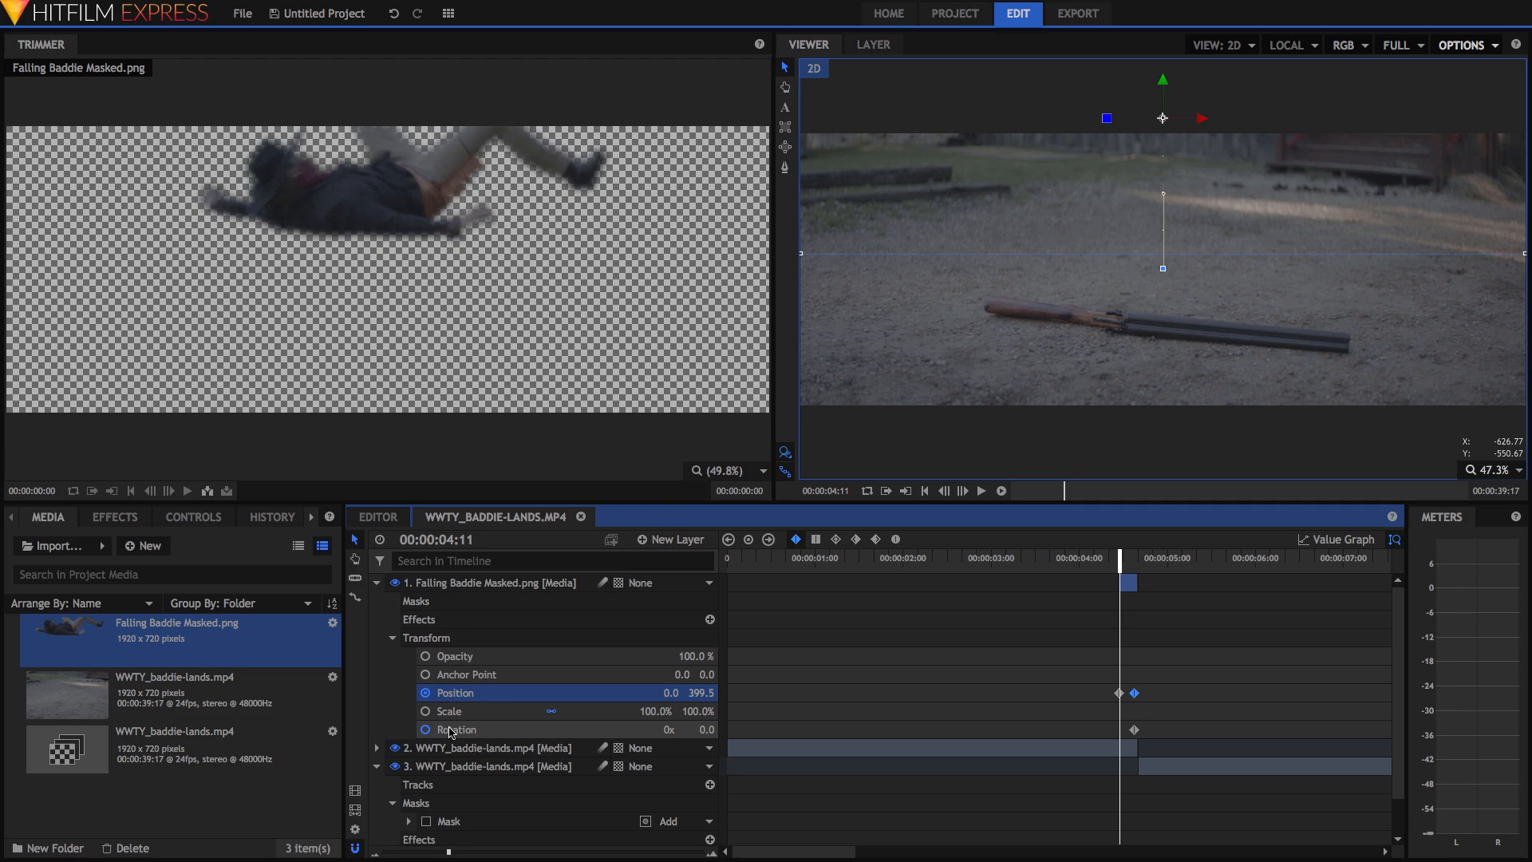
Set the masked man layer's Rotation to 16° at 00:00:04:11
left_click(707, 730)
type("5")
key("Return")
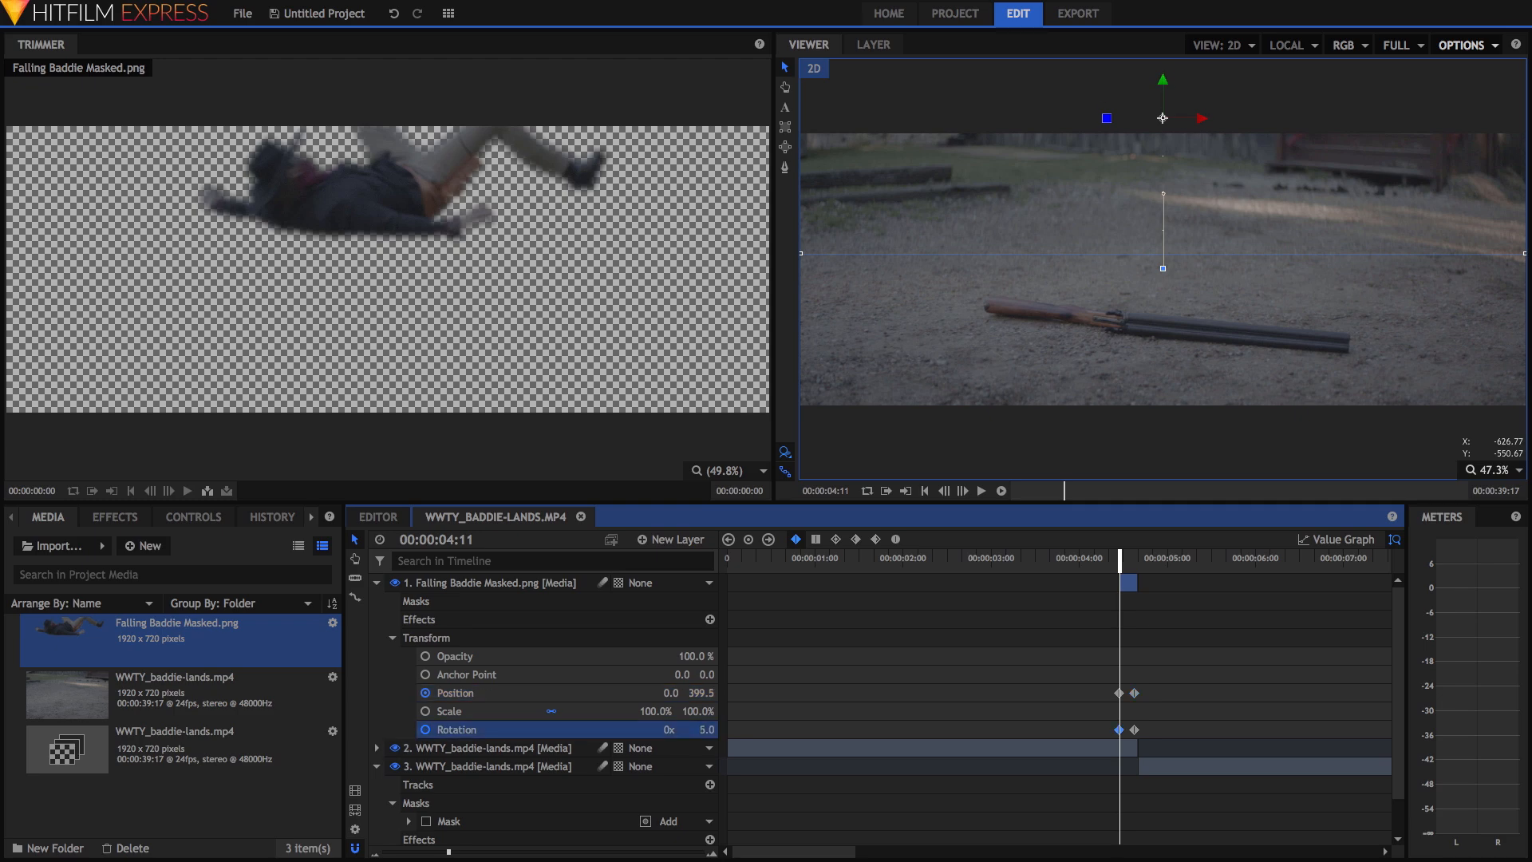
left_click_drag(707, 730, 712, 731)
Play the composite from 00:00:01:16 through the man's landing and check the frame just after the cut at 00:00:04:17
left_click(875, 560)
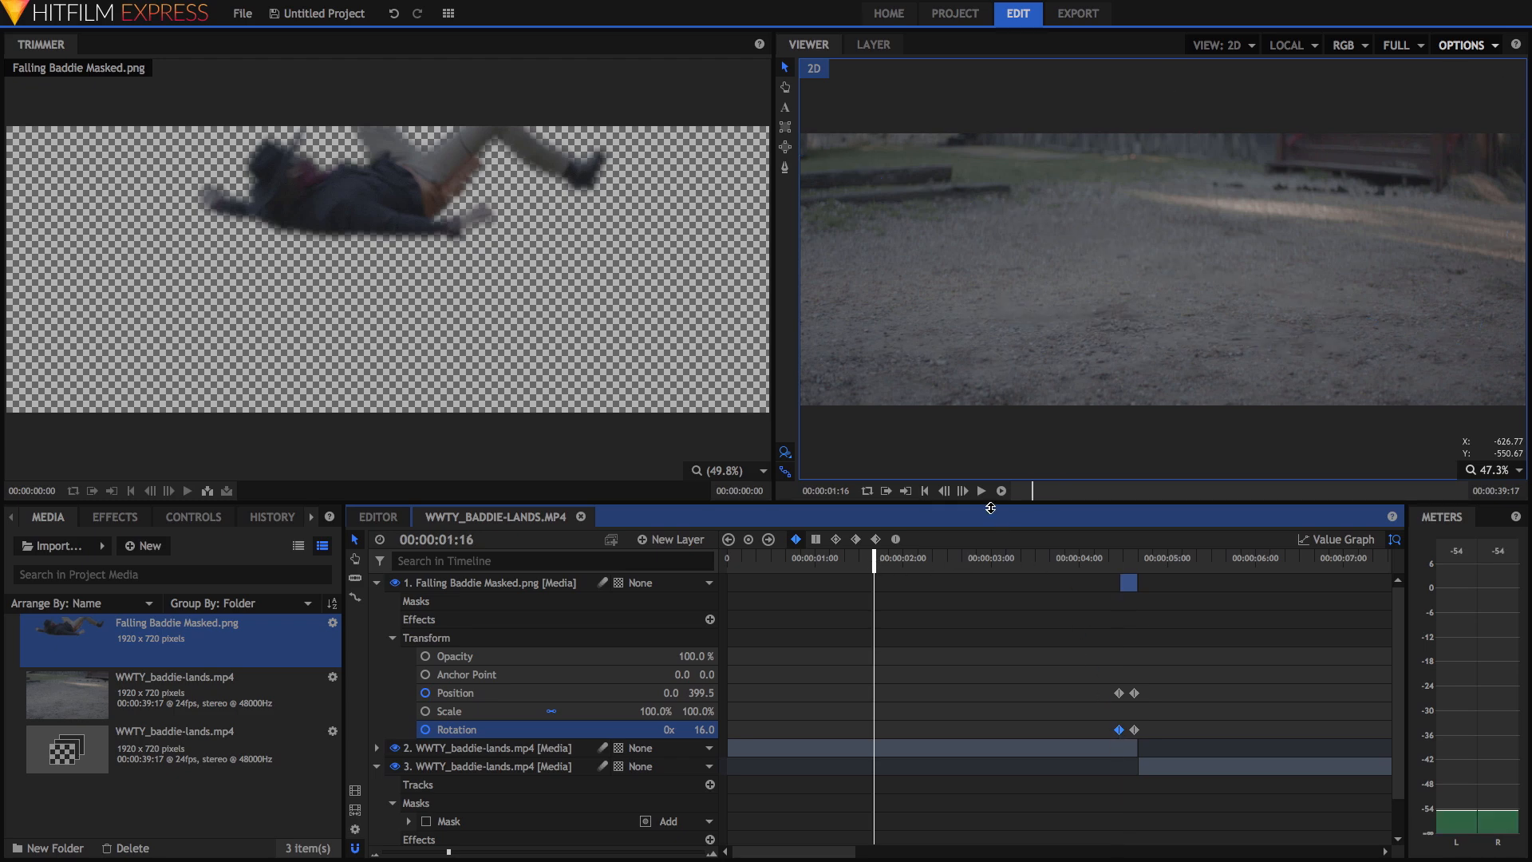
left_click(981, 491)
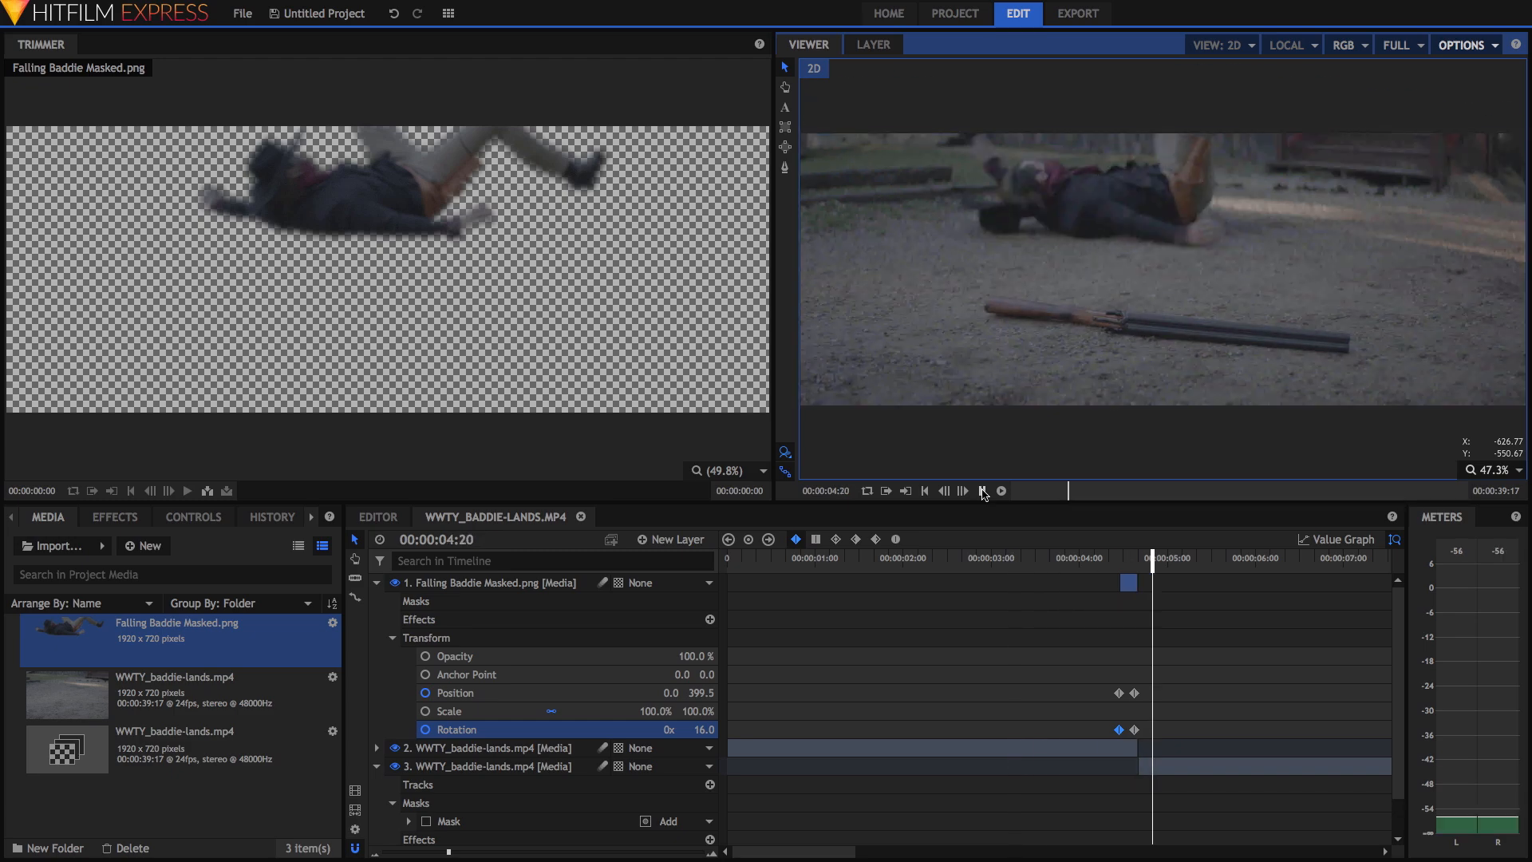
left_click(982, 491)
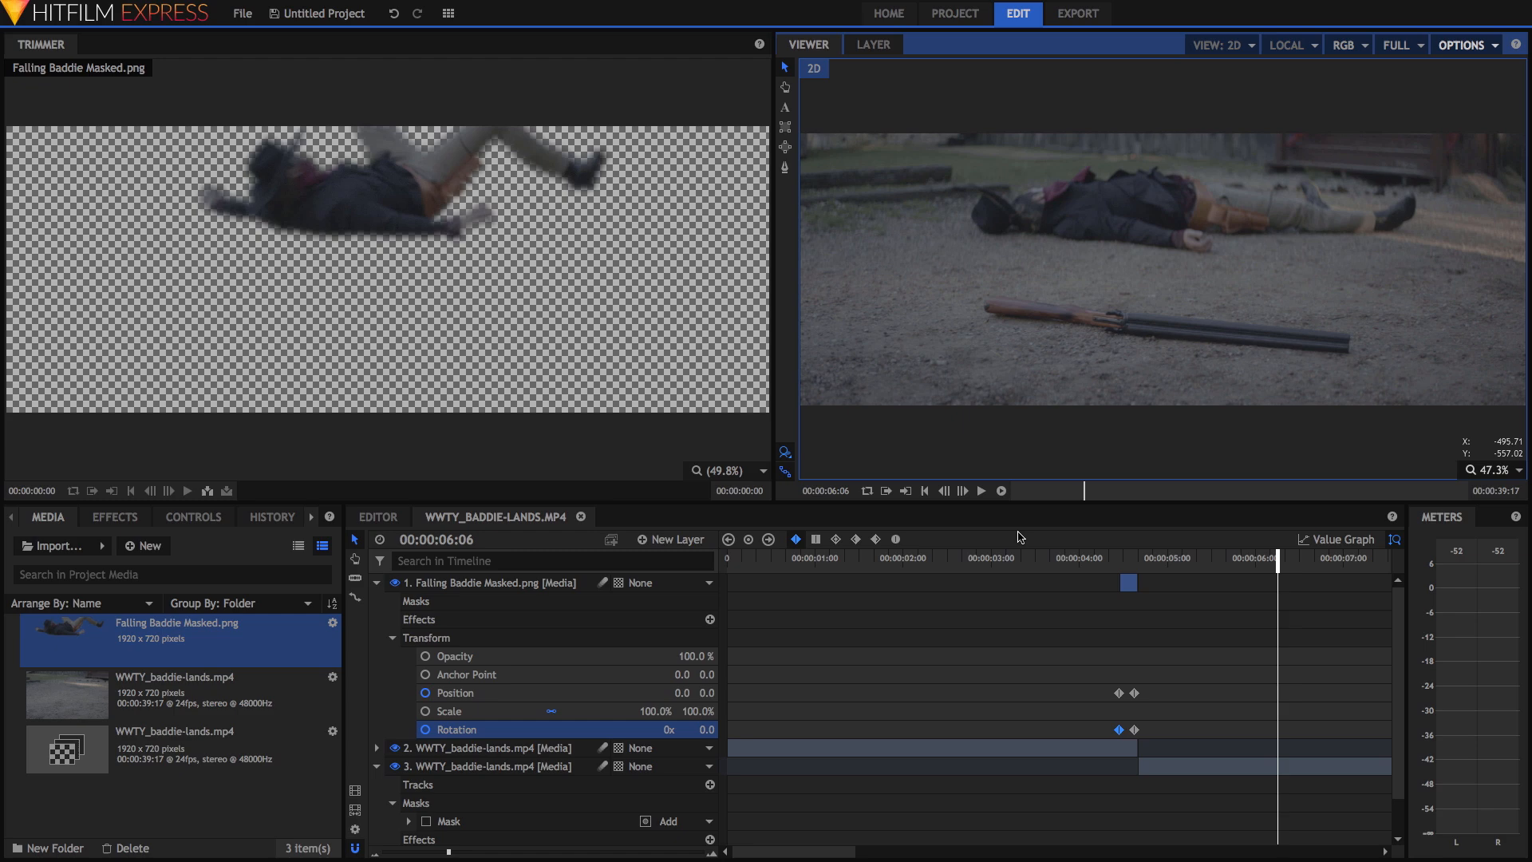
left_click_drag(1274, 554, 1141, 556)
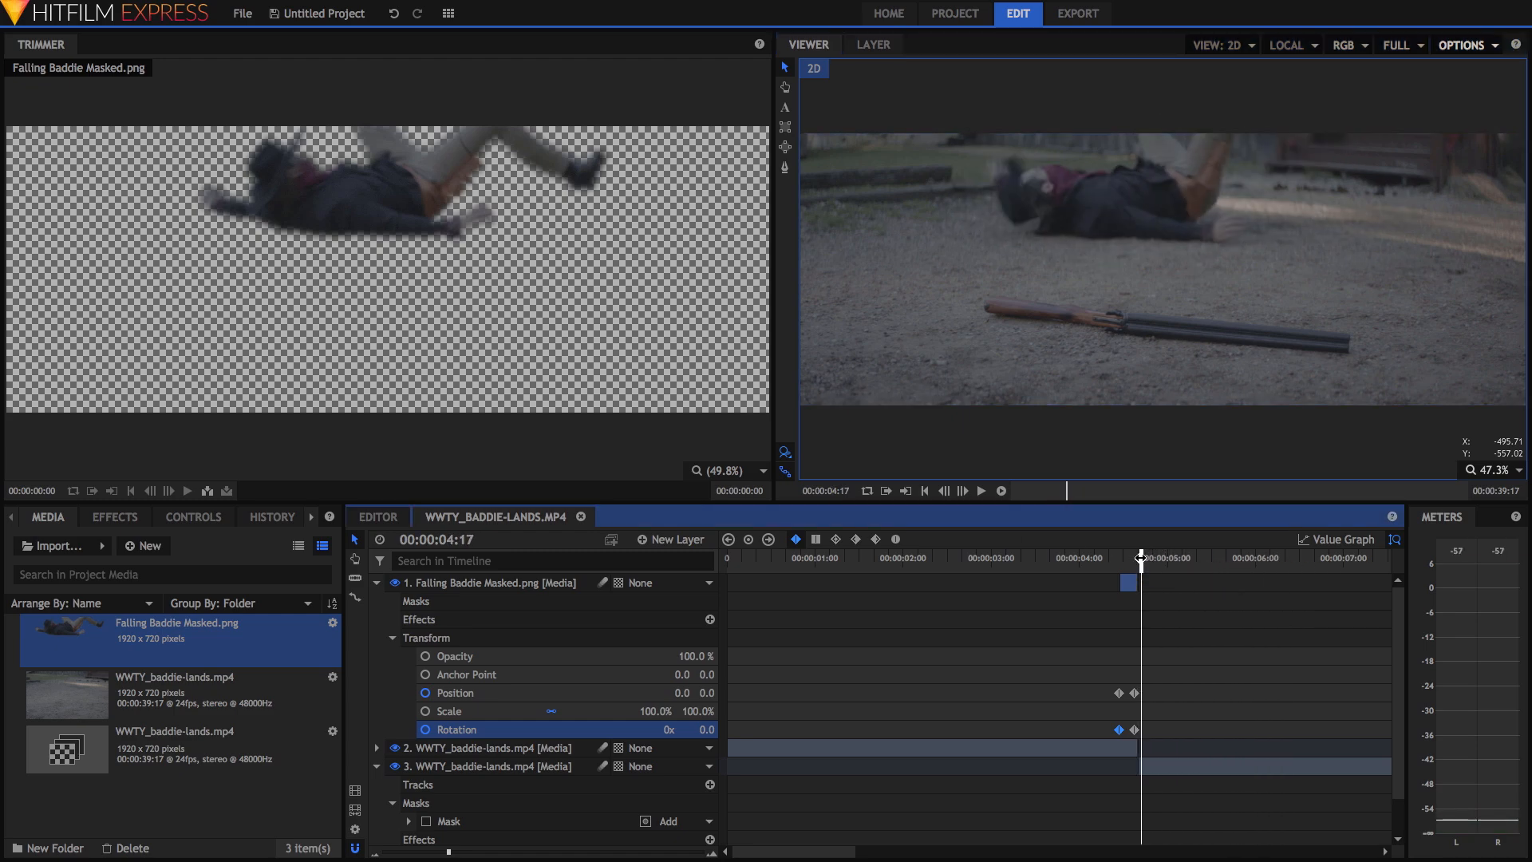
left_click(1020, 174)
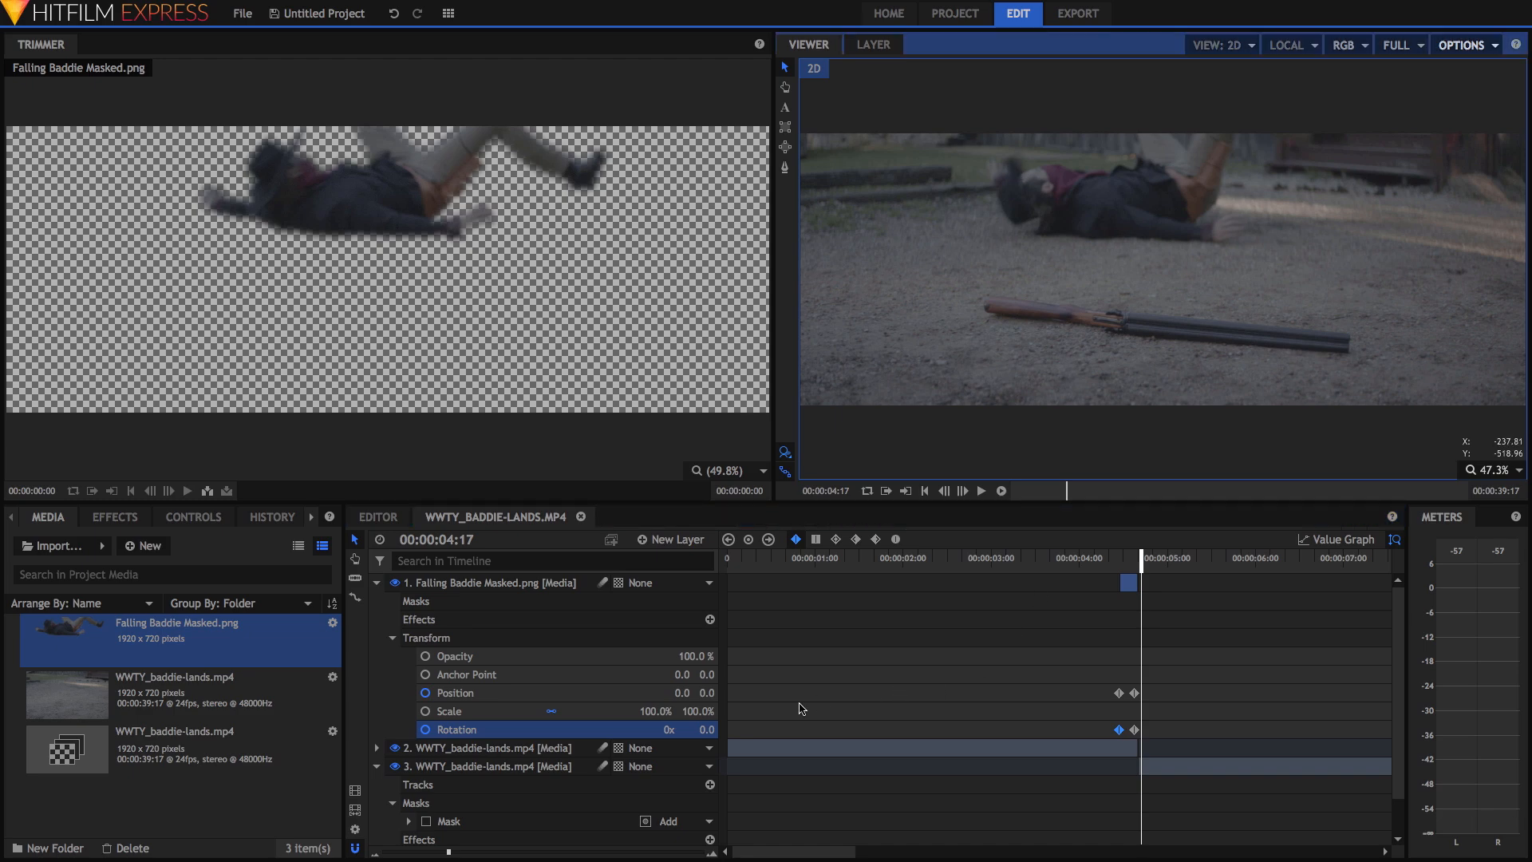
Enable motion blur on the Falling Baddie Masked.png layer with the playhead at 00:00:04:14, and collapse the layer's properties
left_click_drag(1142, 556, 1130, 558)
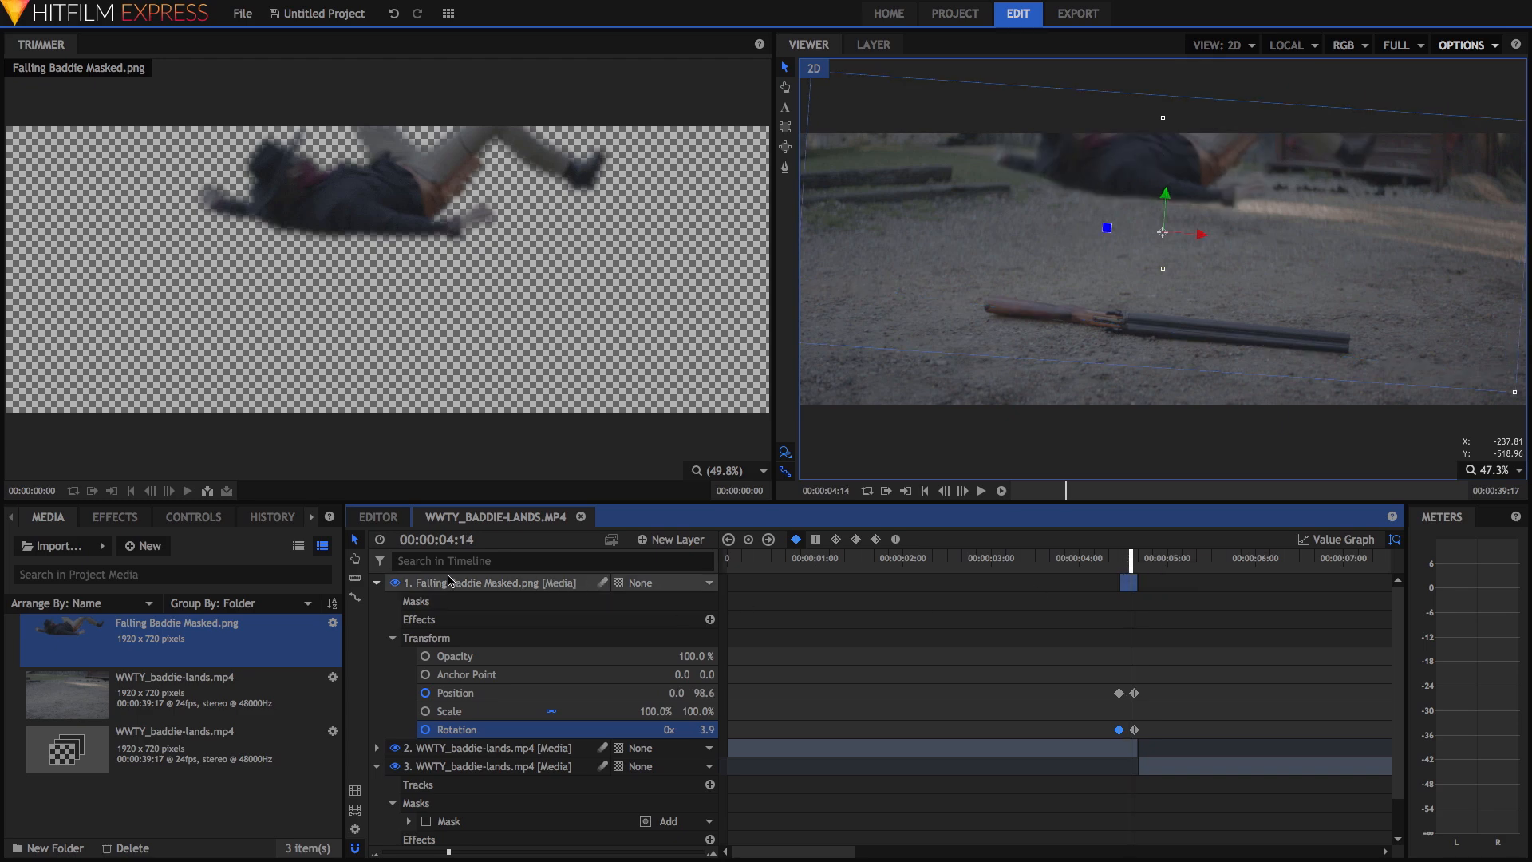
left_click(606, 589)
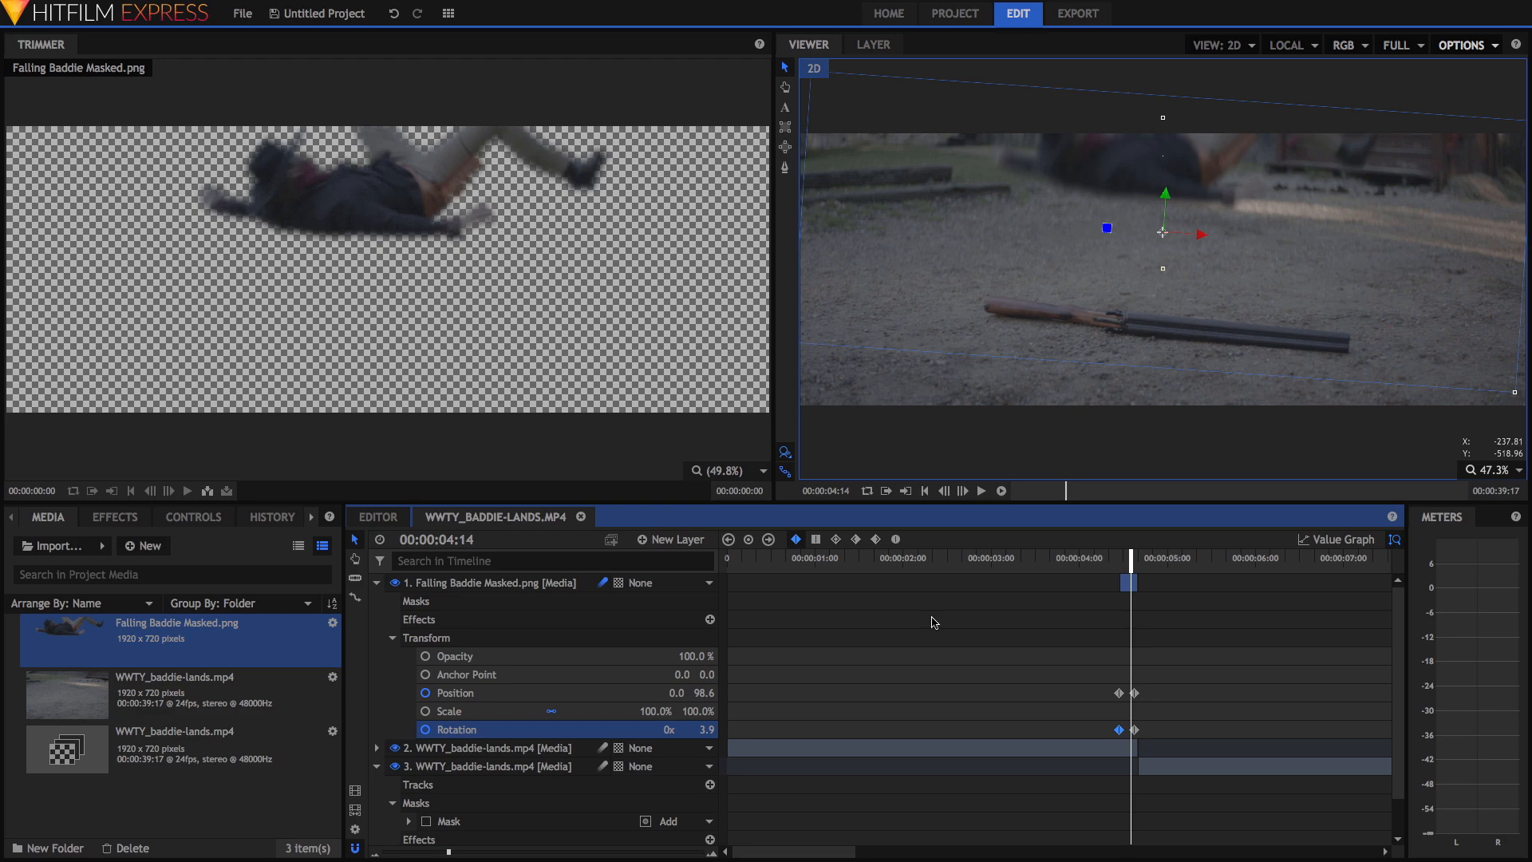
left_click(377, 584)
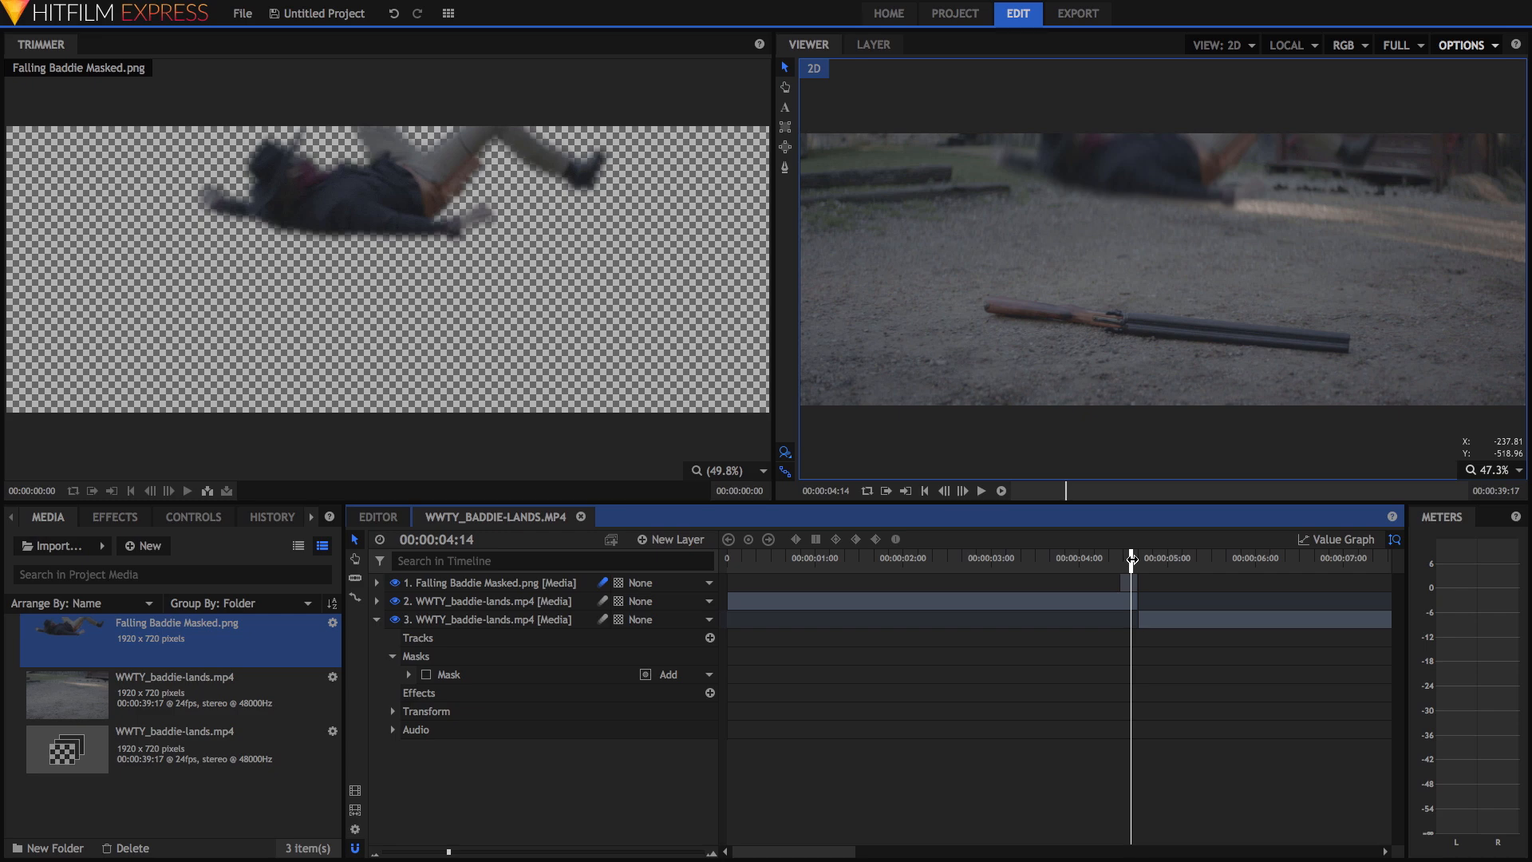
left_click_drag(1131, 563, 1131, 564)
left_click(1148, 236)
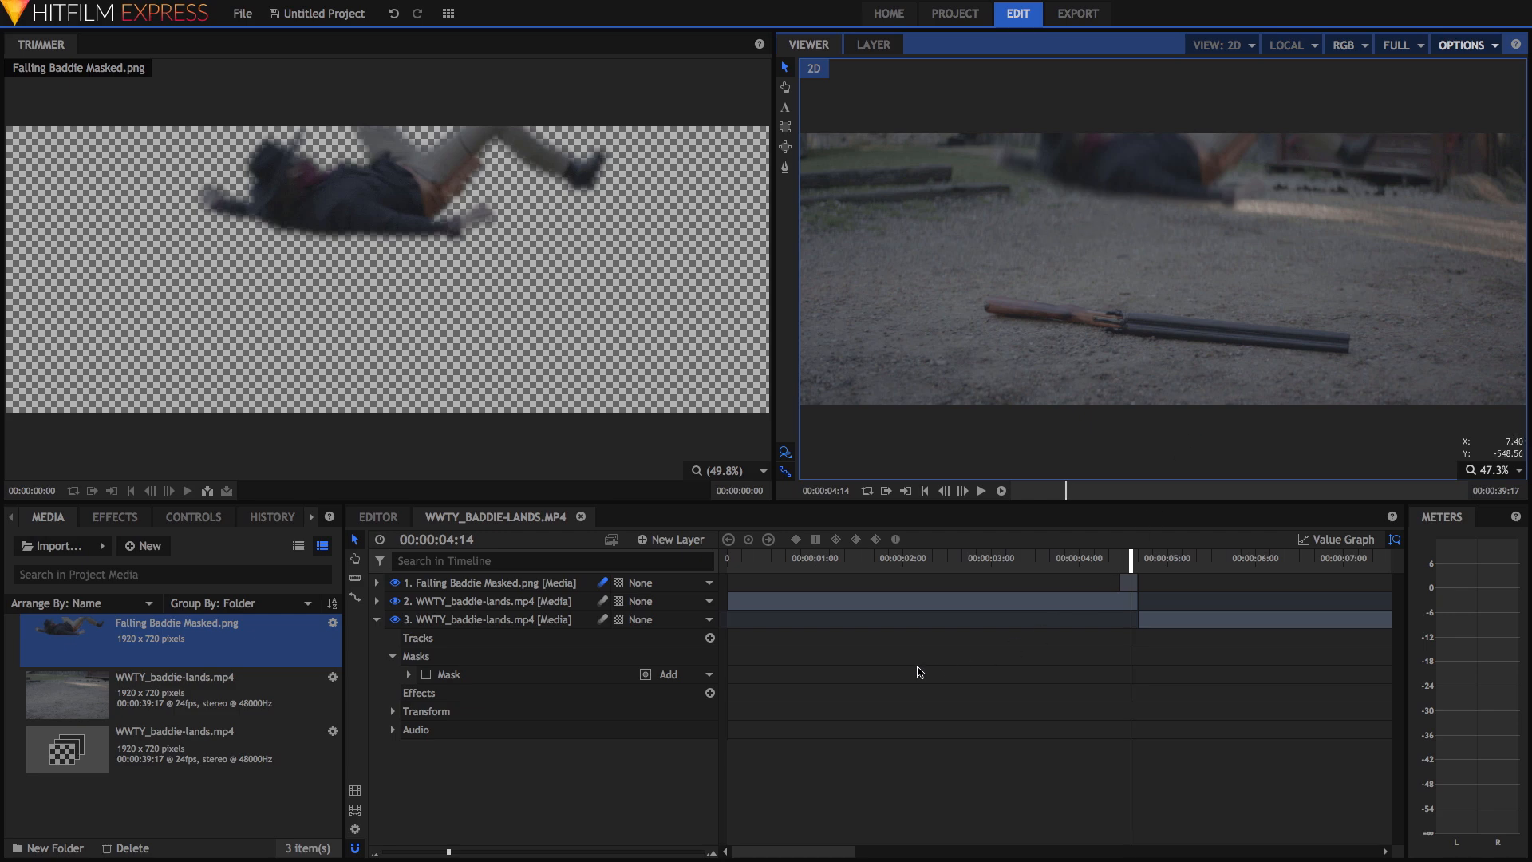
Add a black 1920 × 720 plane layer named Shadow to the composite
left_click(699, 544)
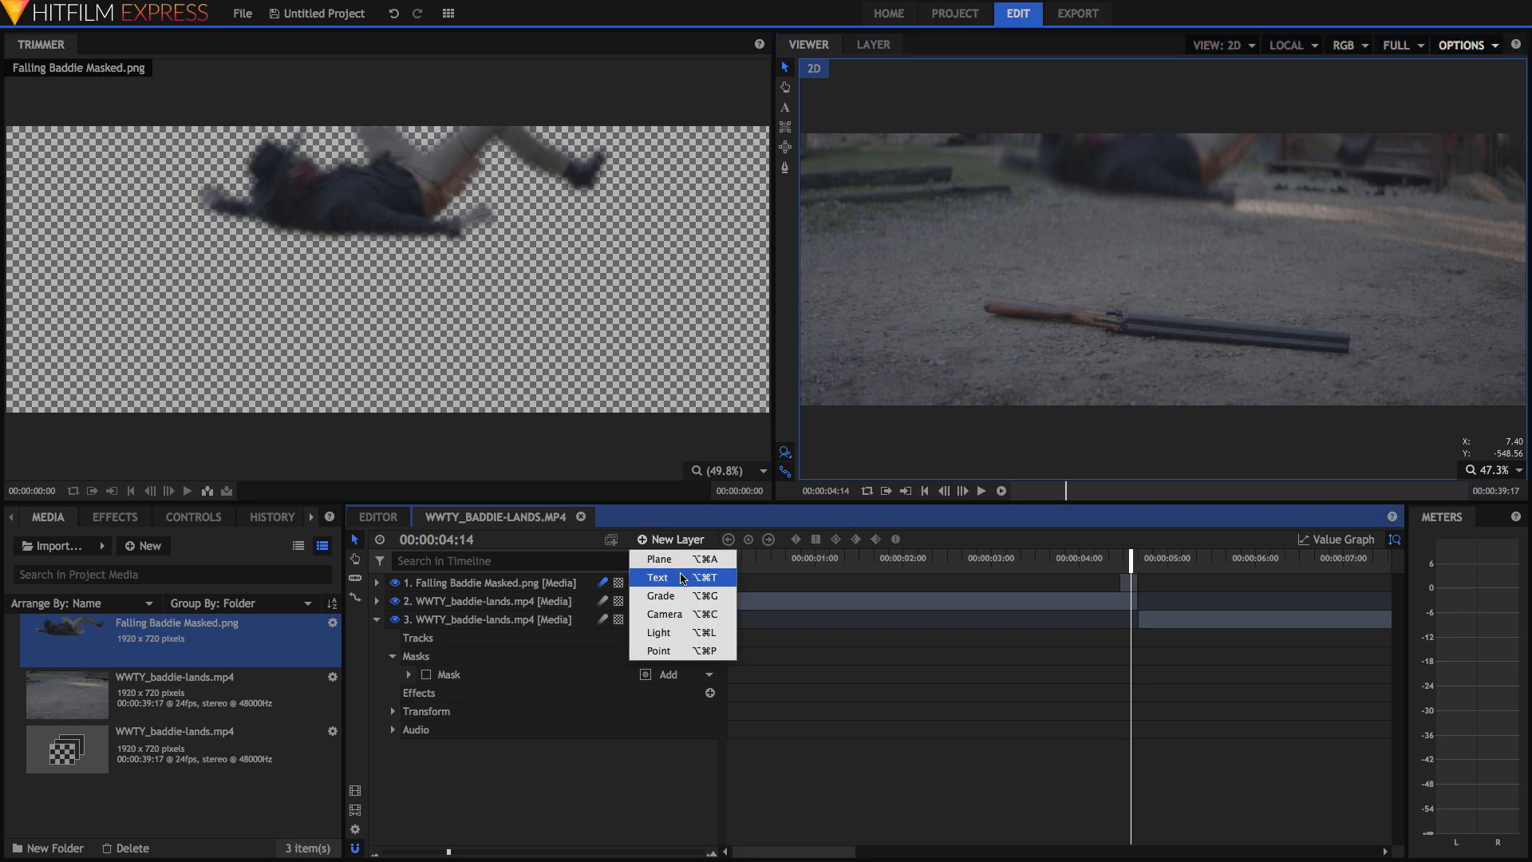
left_click(682, 560)
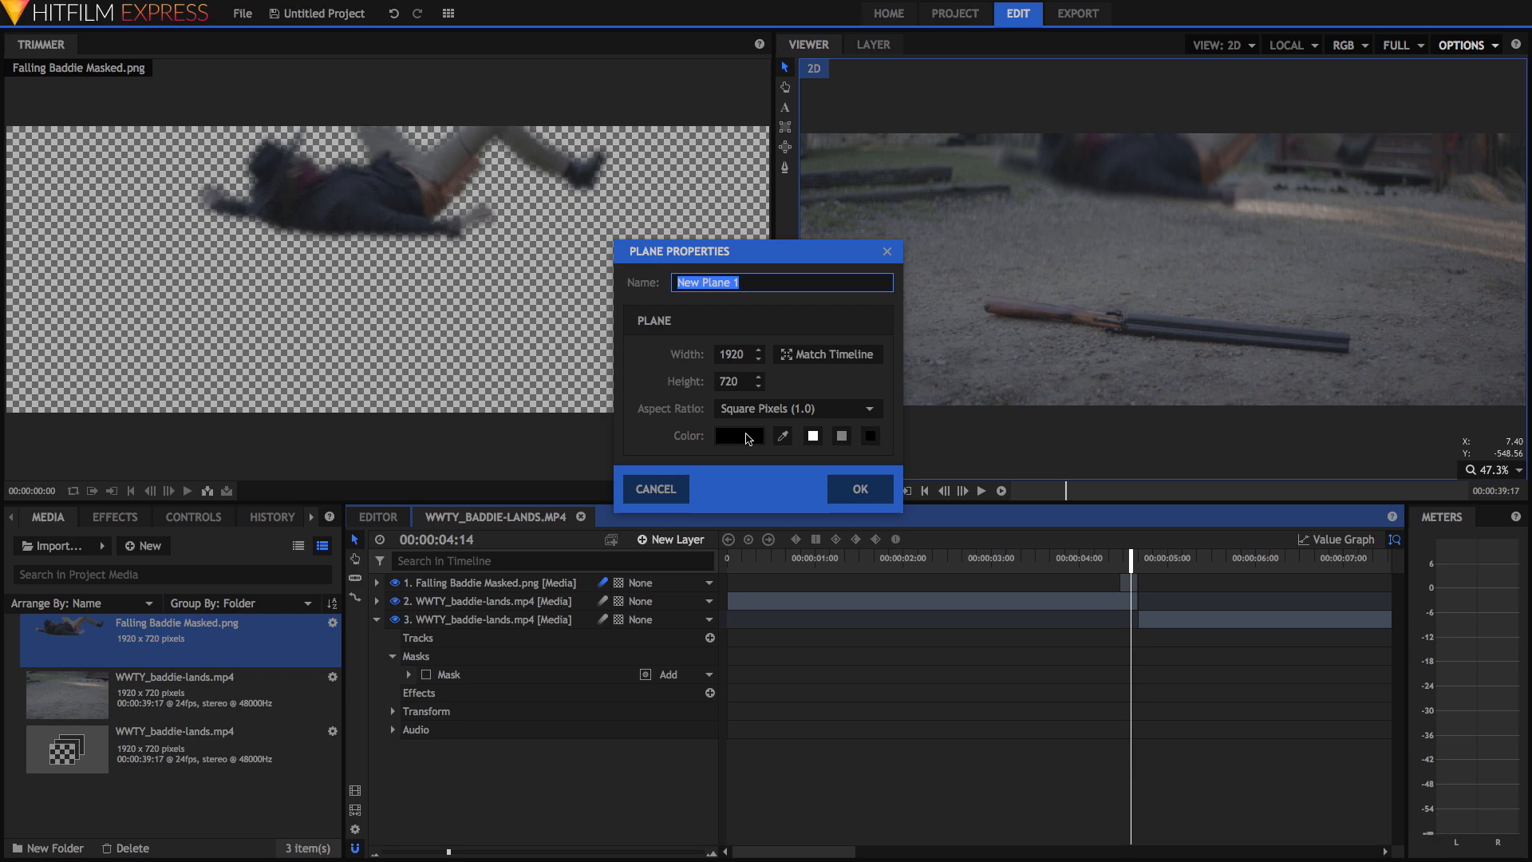
type("Shadow")
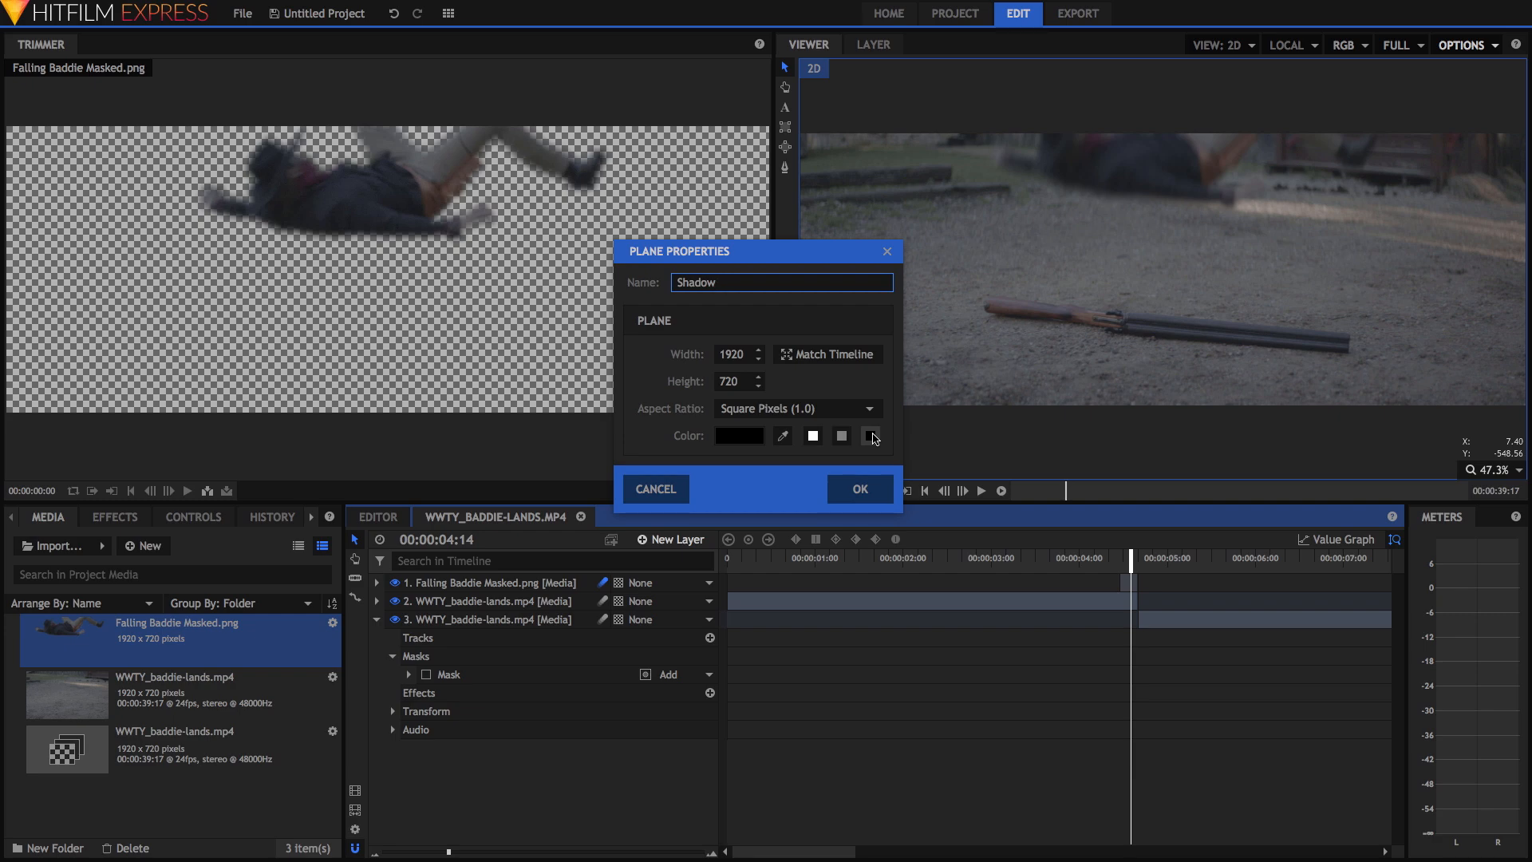
left_click(860, 489)
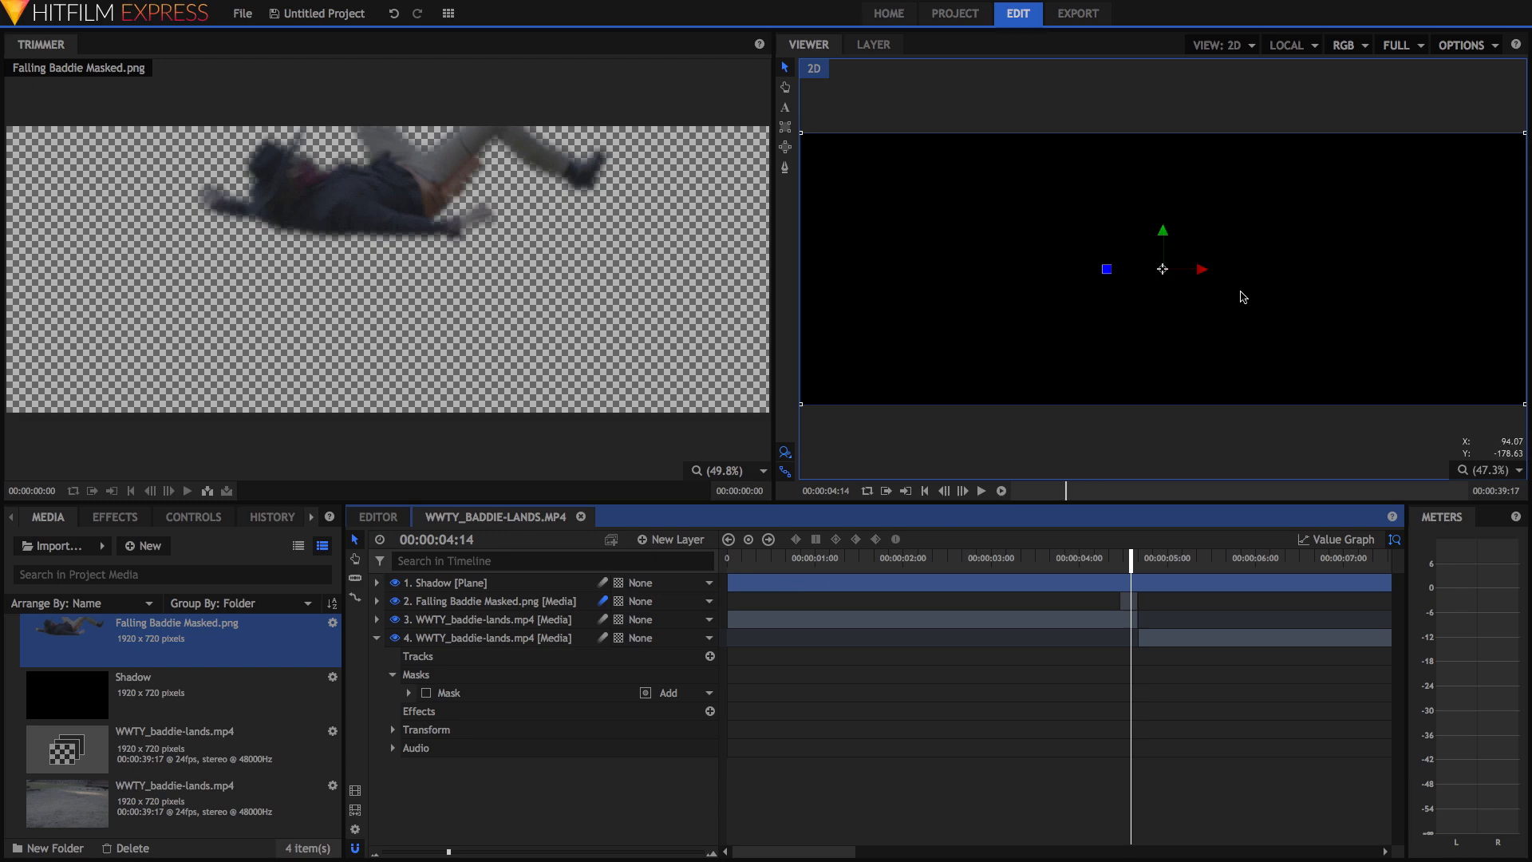
Set the Shadow plane's Opacity to 48%
left_click(376, 582)
left_click(393, 639)
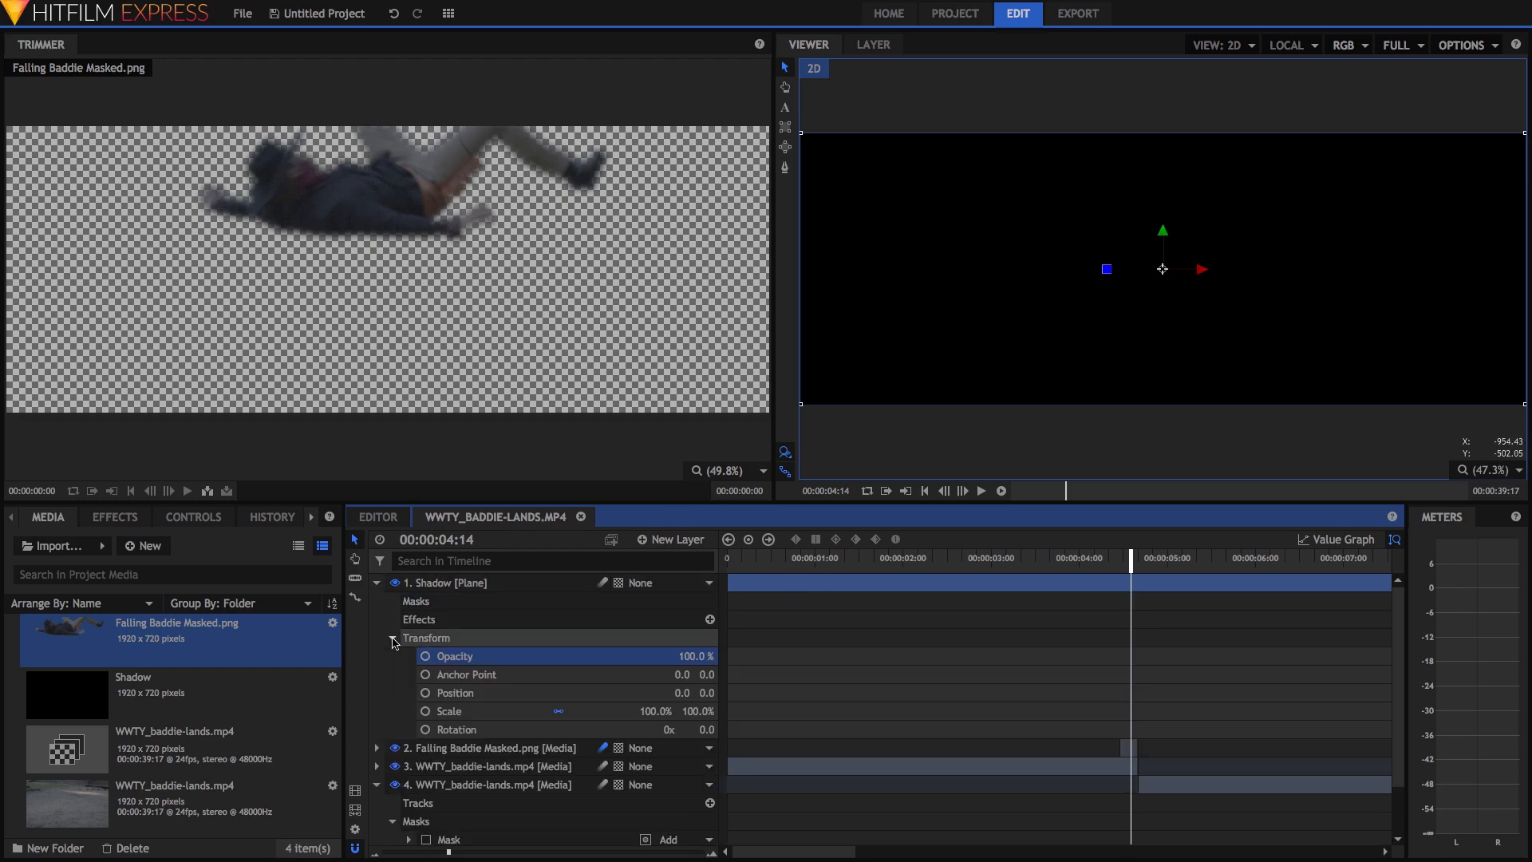
double_click(694, 655)
type("76")
key("Return")
left_click_drag(699, 656, 680, 656)
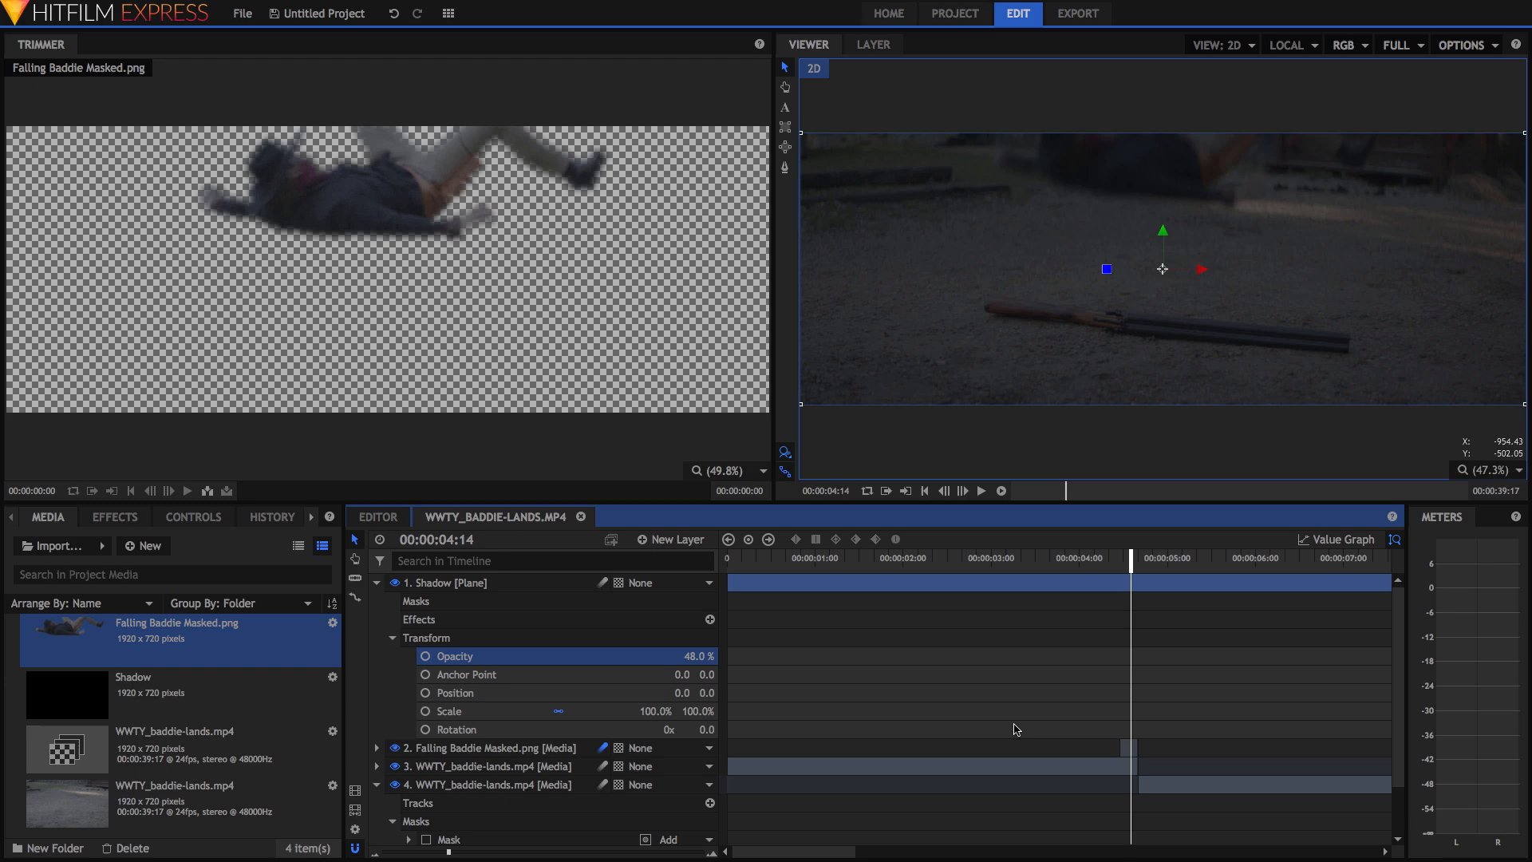
Trim the Shadow plane to the same time span as the Falling Baddie Masked.png layer and delete the leftover slice
left_click_drag(728, 583, 1116, 592)
left_click(355, 577)
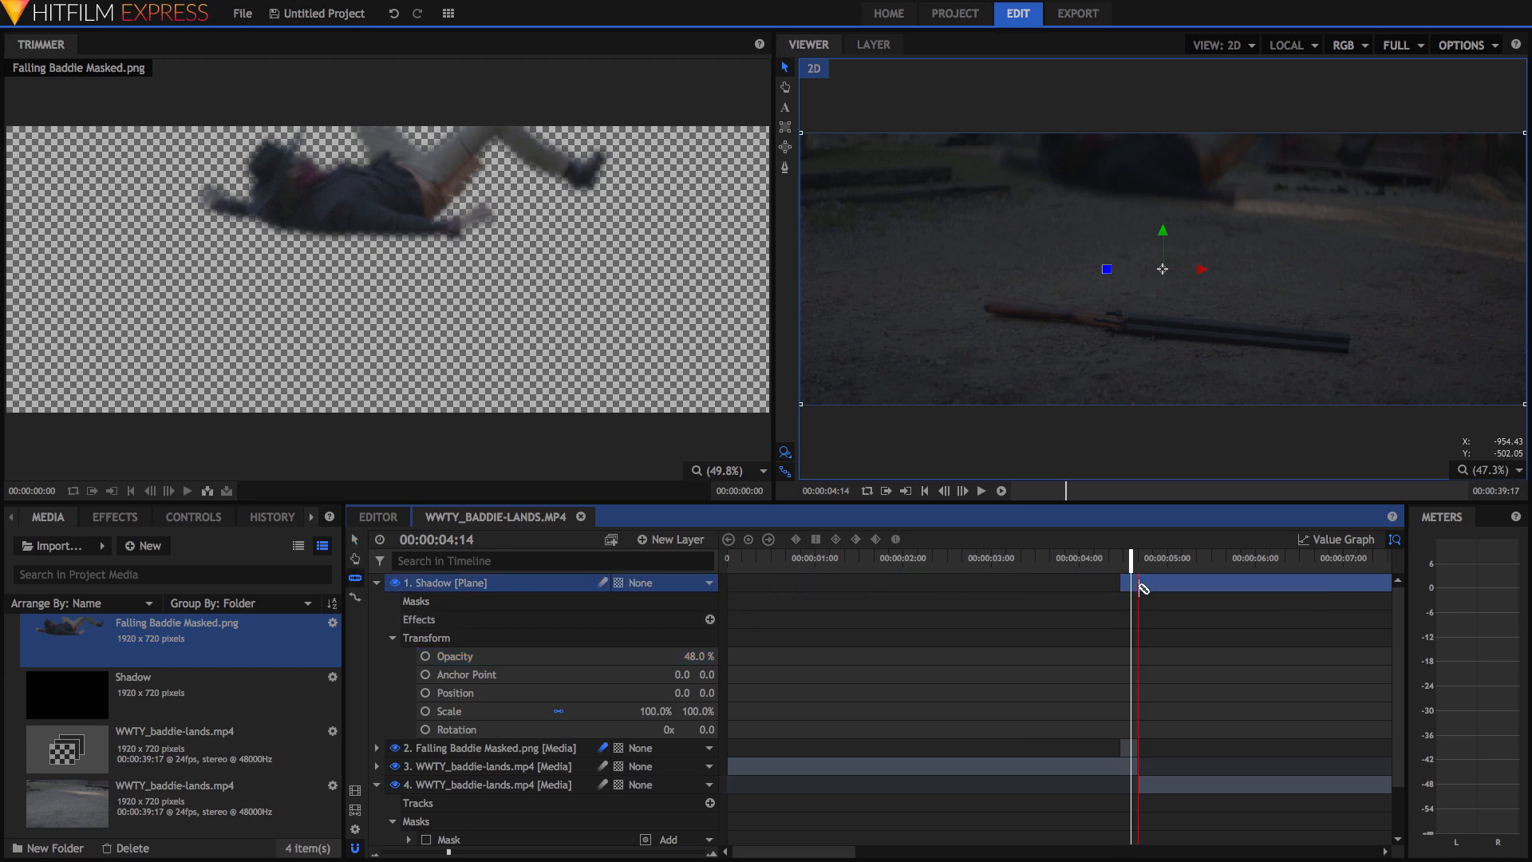
left_click(1138, 585)
left_click(356, 540)
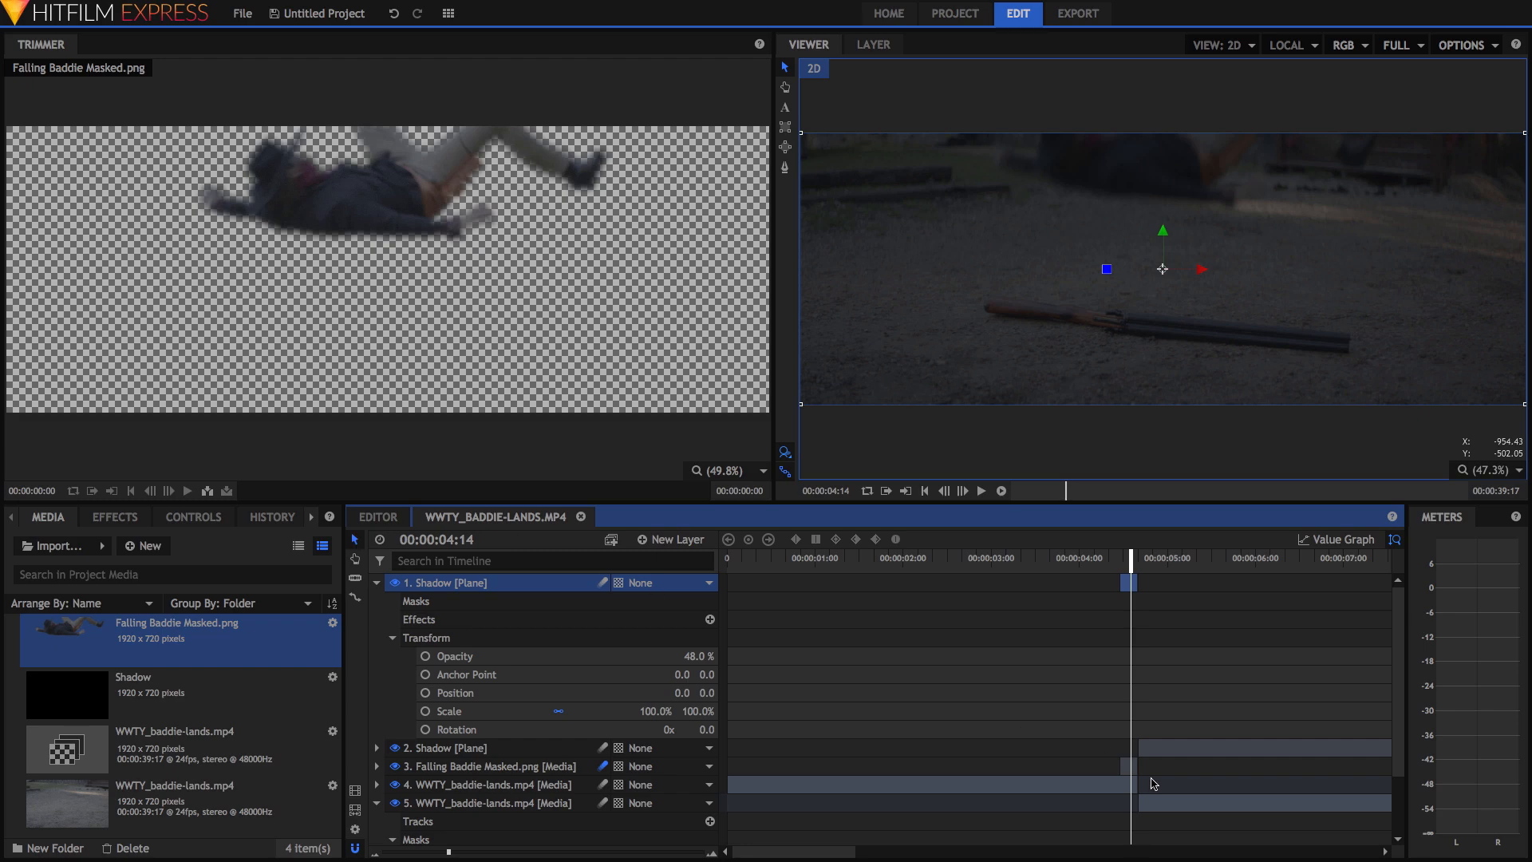
left_click(1193, 749)
key("Delete")
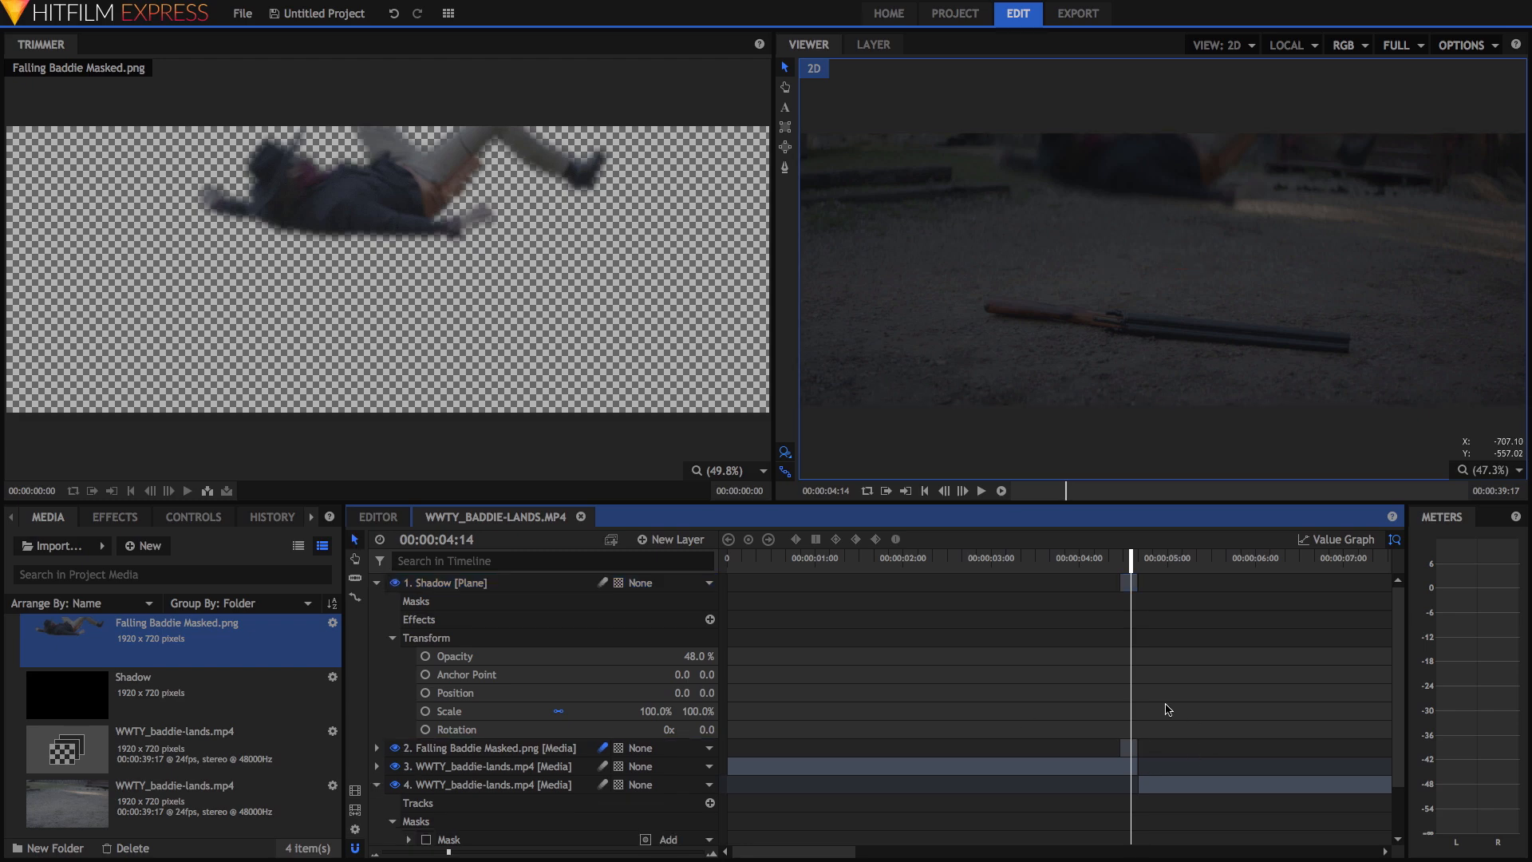
Draw a closed freehand mask on the Shadow plane beneath the falling man's torso at 00:00:04:15, following the underside of his body
left_click(785, 169)
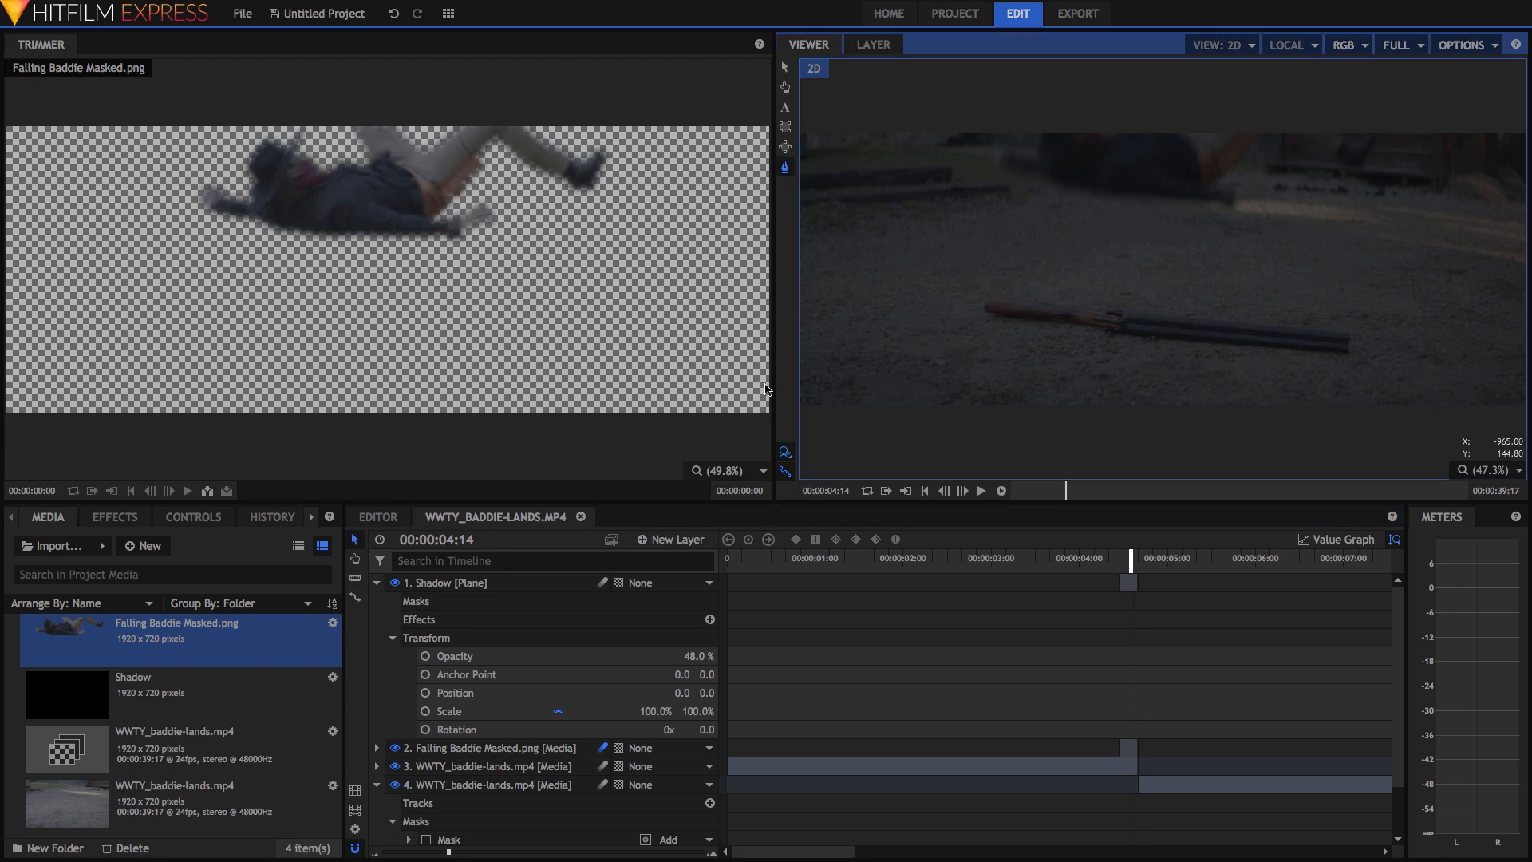
left_click(474, 582)
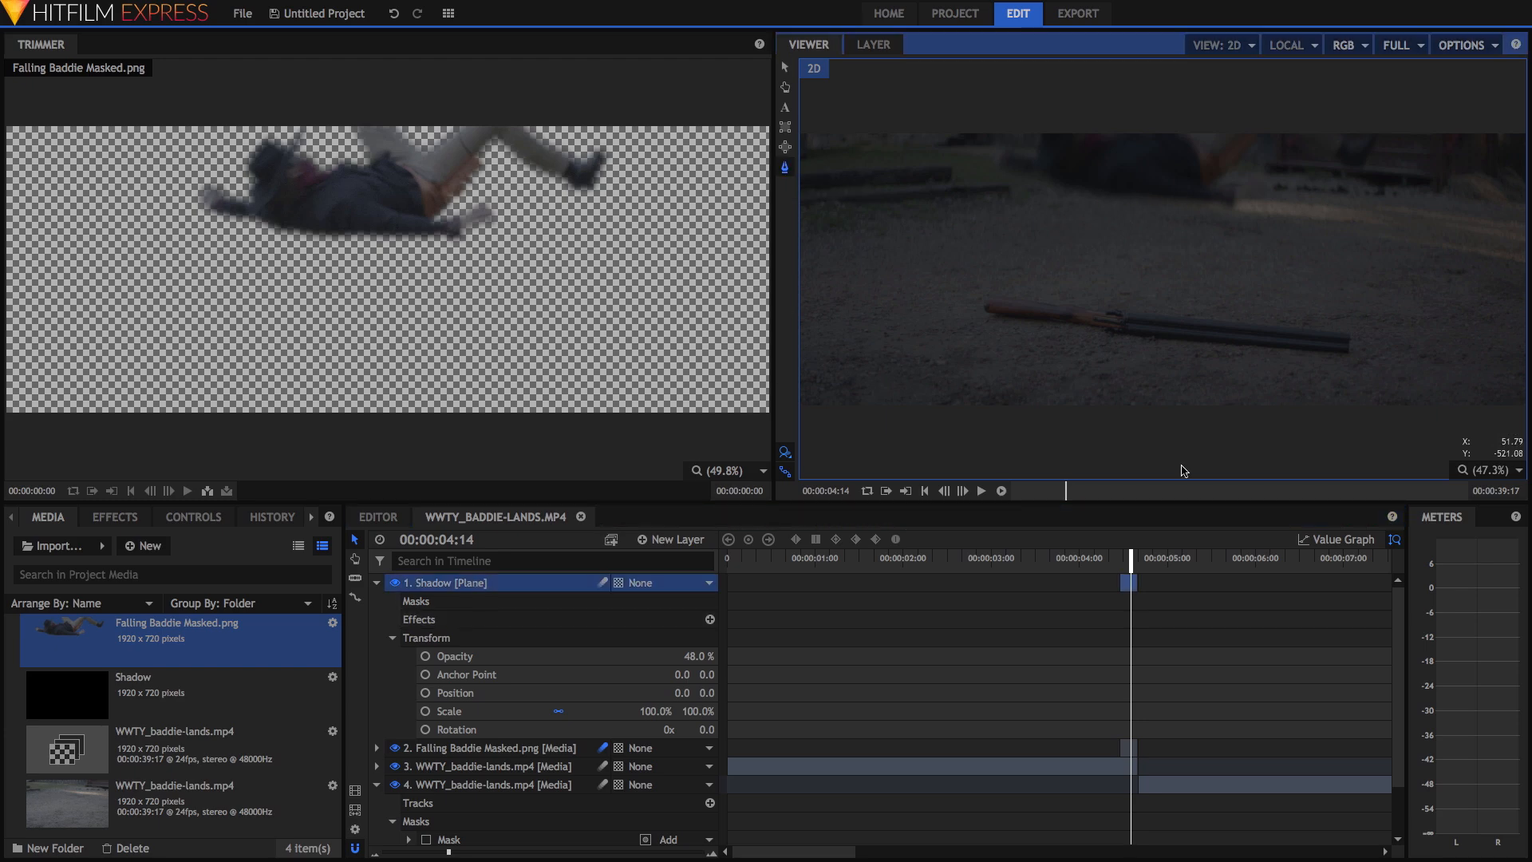
left_click_drag(1131, 557, 1135, 557)
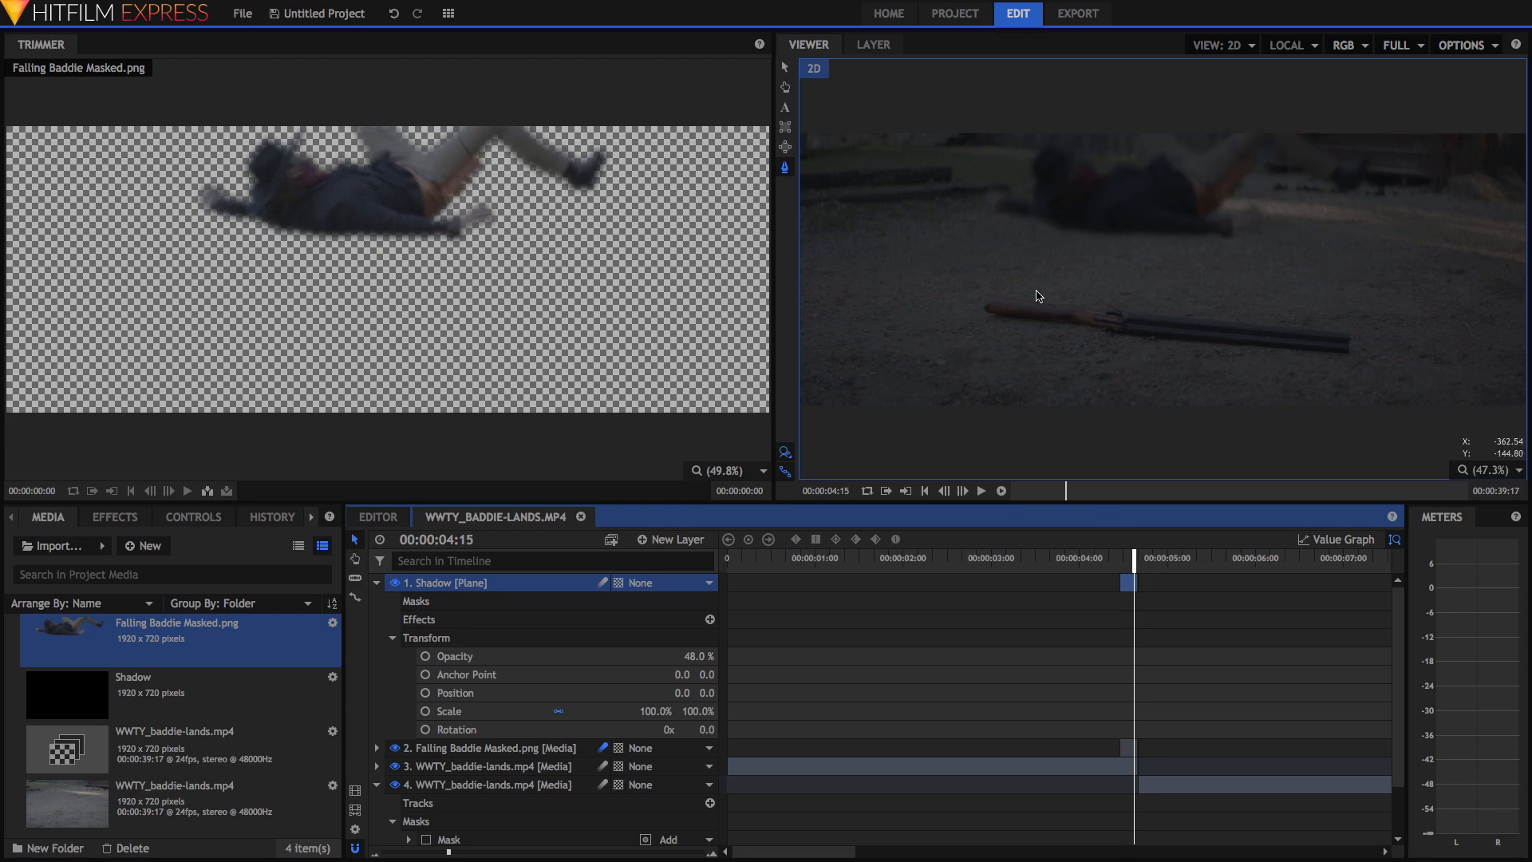
left_click(1044, 201)
left_click(1041, 210)
left_click(1051, 218)
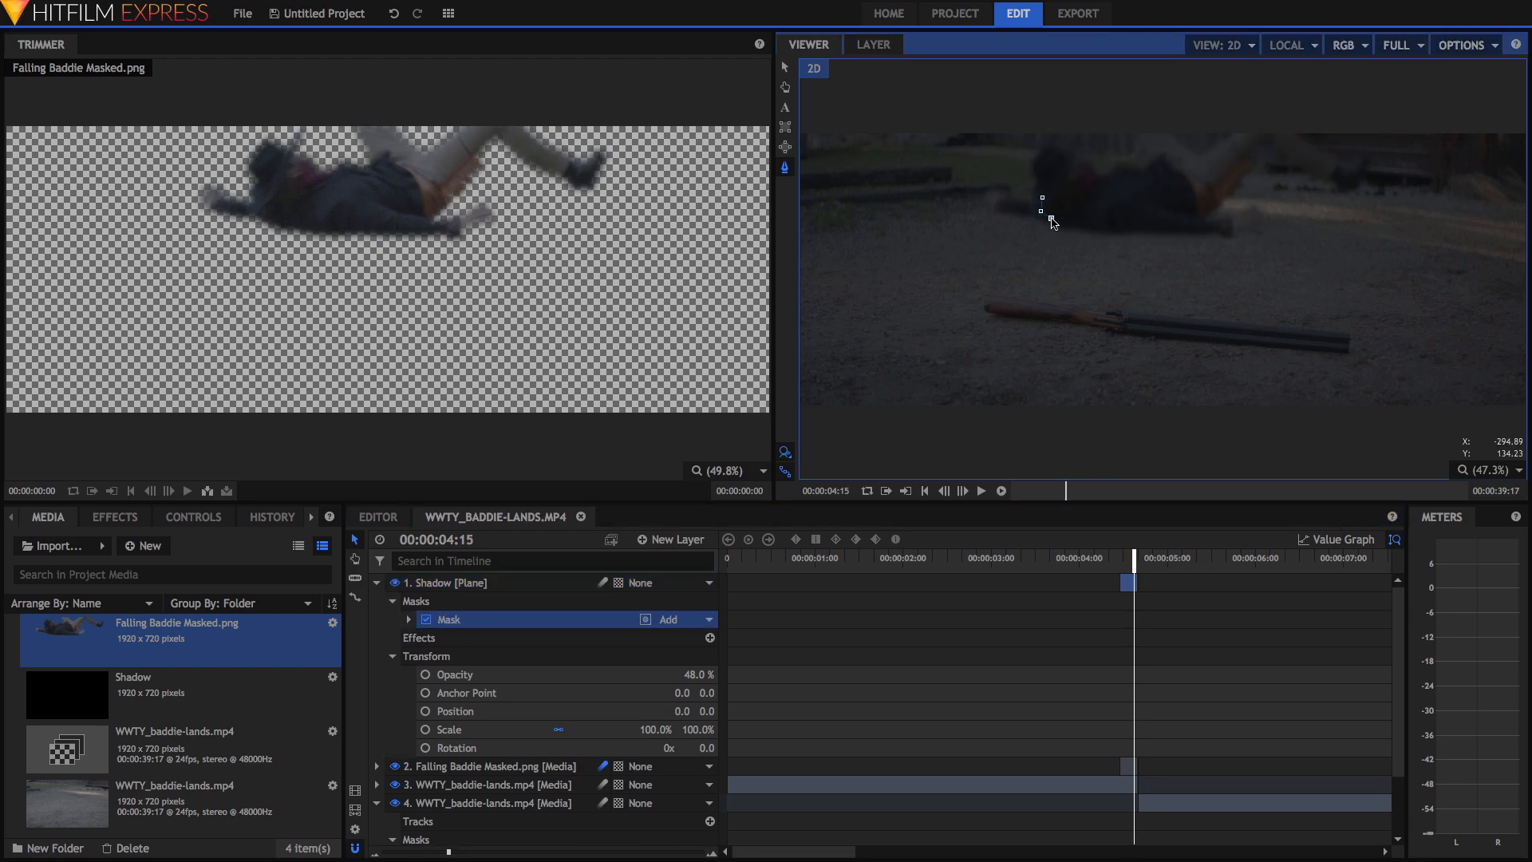
left_click(1064, 224)
left_click(1084, 229)
left_click(1181, 230)
left_click(1192, 224)
left_click(1204, 211)
left_click(1188, 196)
left_click(1167, 196)
left_click(1142, 201)
left_click(1106, 204)
left_click(1079, 200)
left_click(1060, 192)
left_click(1042, 198)
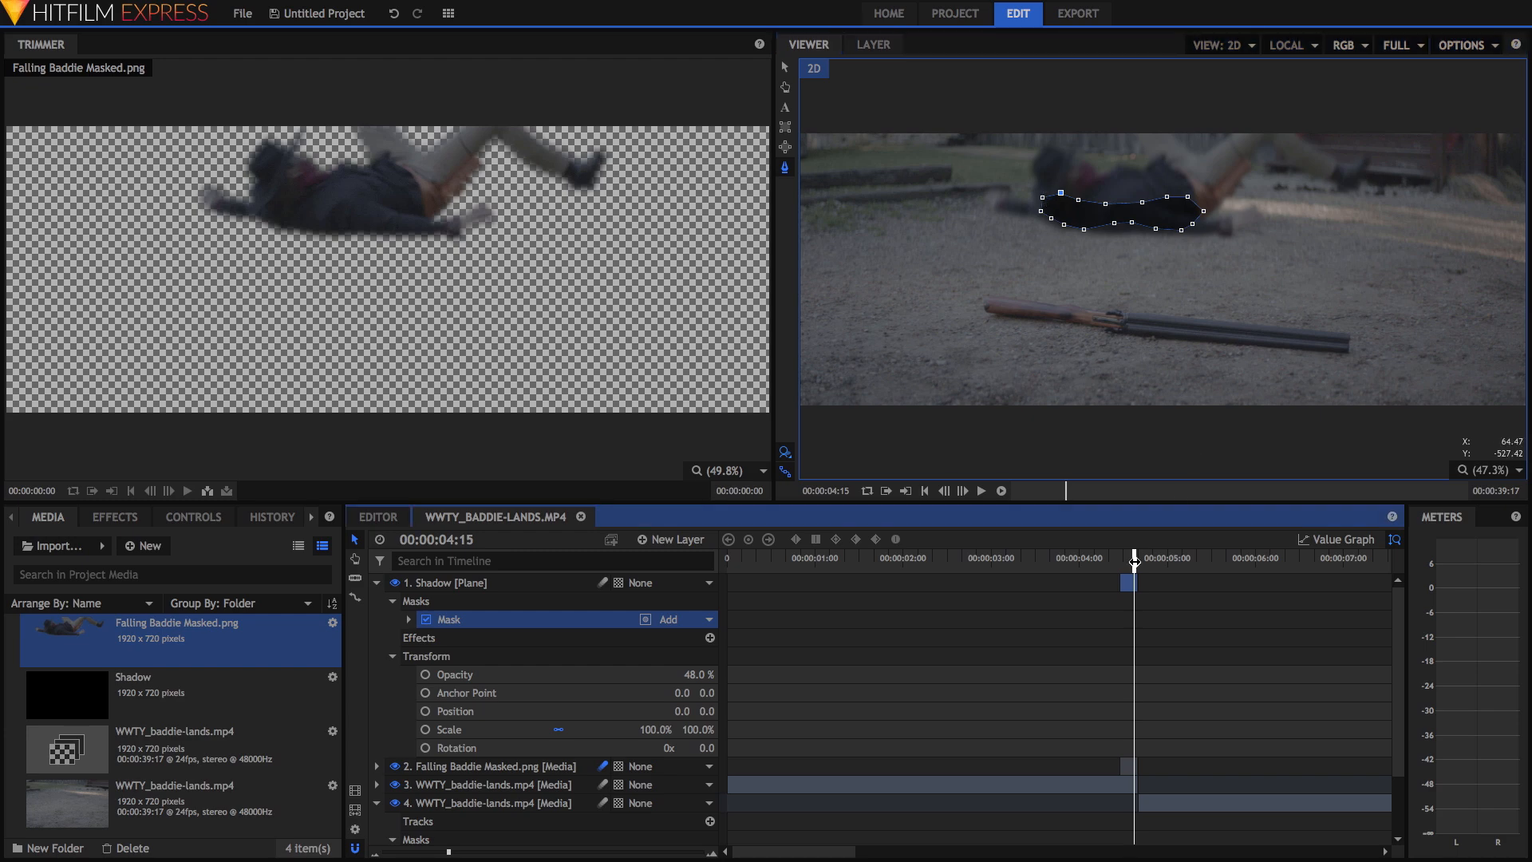
Set the Shadow plane's Opacity to 100% and keyframe its mask's Feather Strength at 45 px at 00:00:04:15
mouse_move(1133, 564)
left_mouse_down()
mouse_move(1115, 568)
mouse_move(1139, 567)
left_mouse_up()
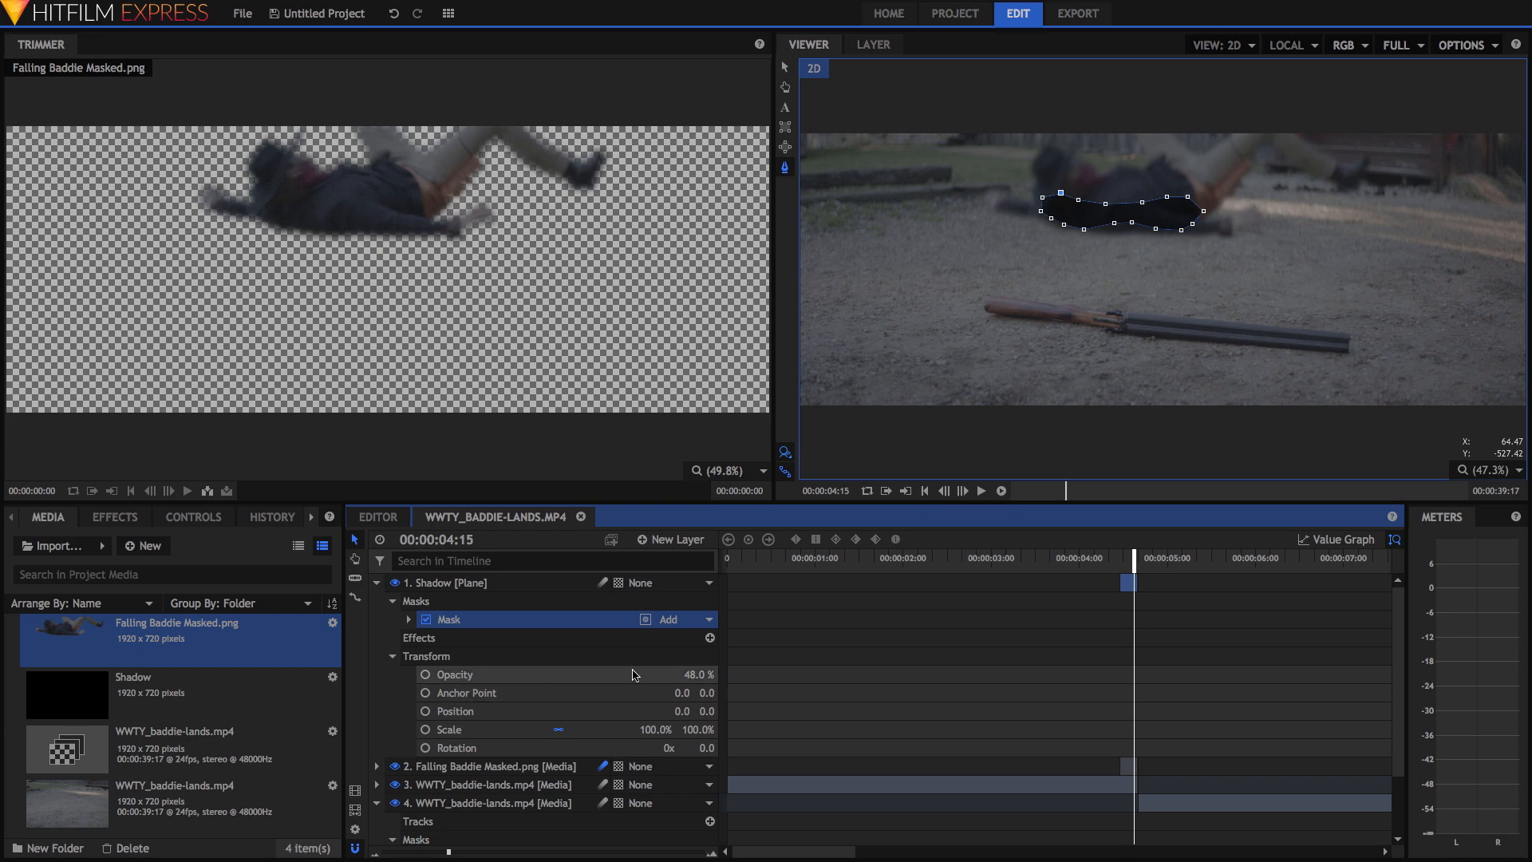
left_click_drag(696, 674, 742, 675)
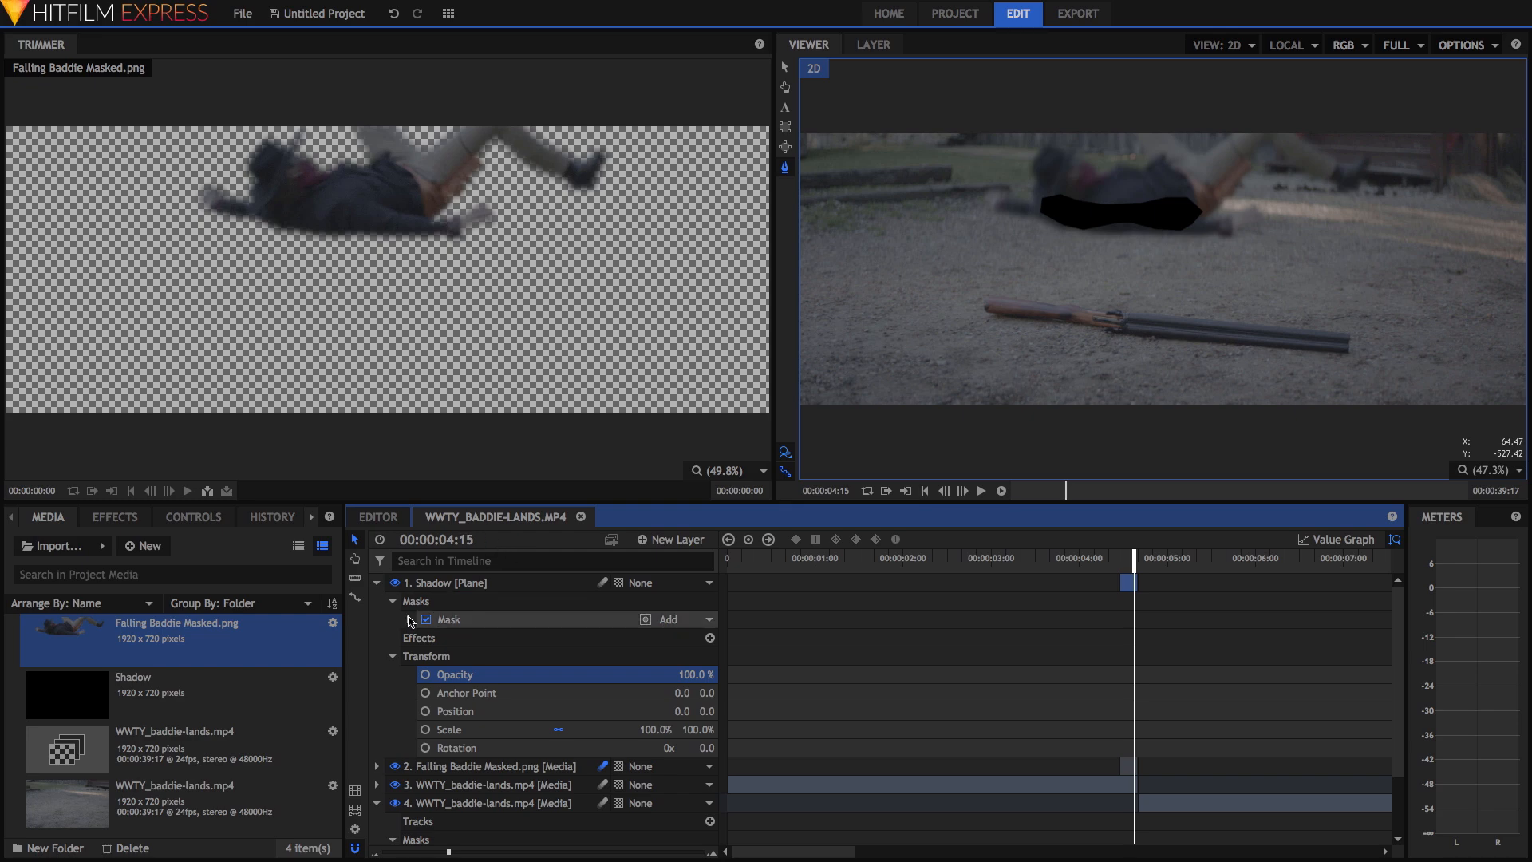
left_click(410, 619)
left_click(425, 656)
left_click(425, 637)
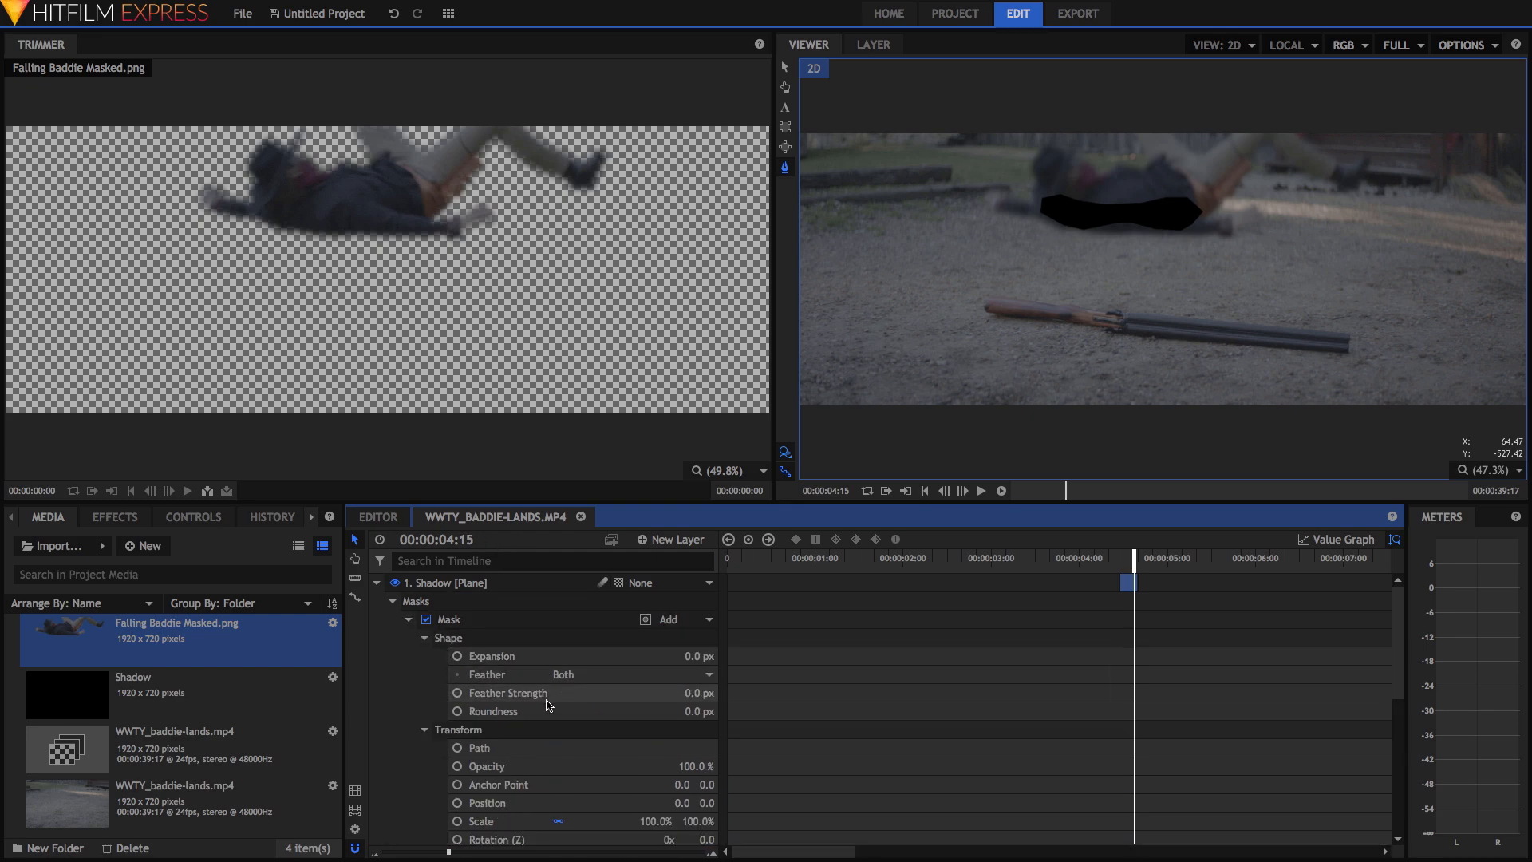
left_click(692, 694)
type("45")
key("Return")
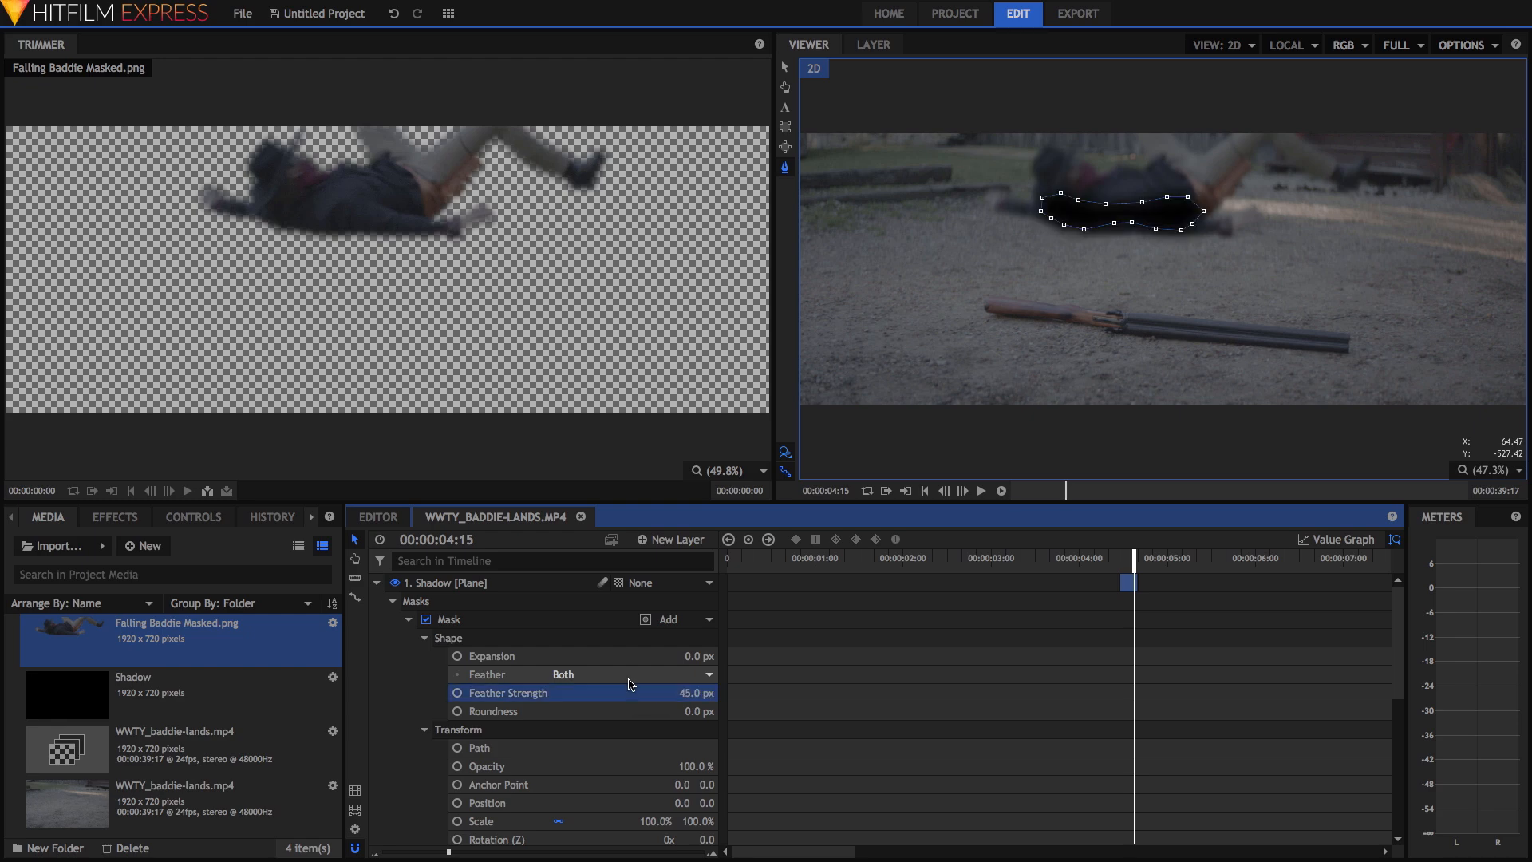
left_click(458, 693)
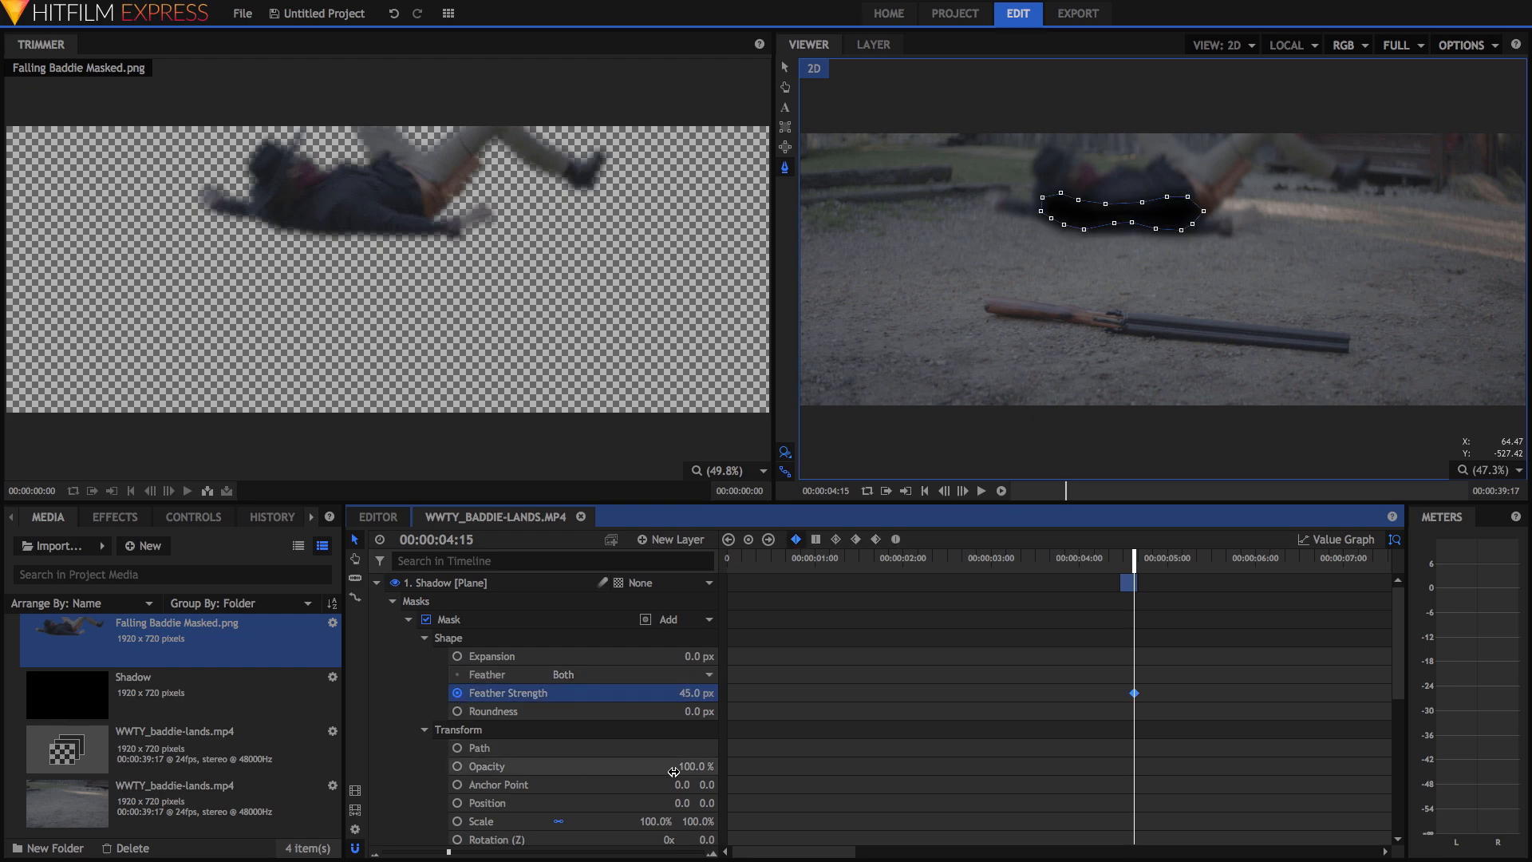
Set the Shadow mask's own Opacity to 30% and keyframe it at 00:00:04:15
left_click(686, 767)
type("30")
key("Return")
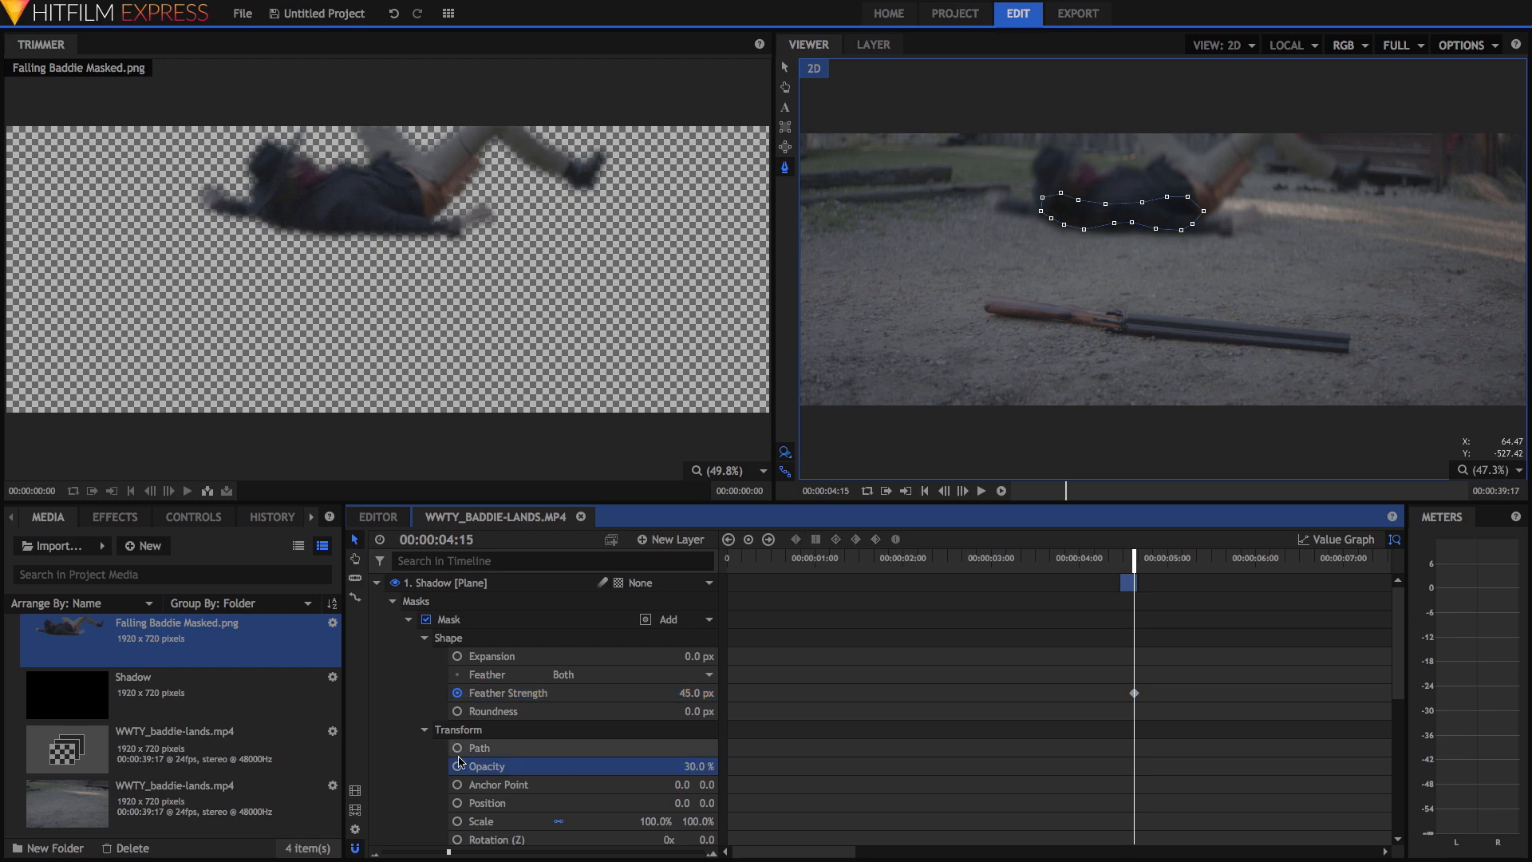
left_click(457, 767)
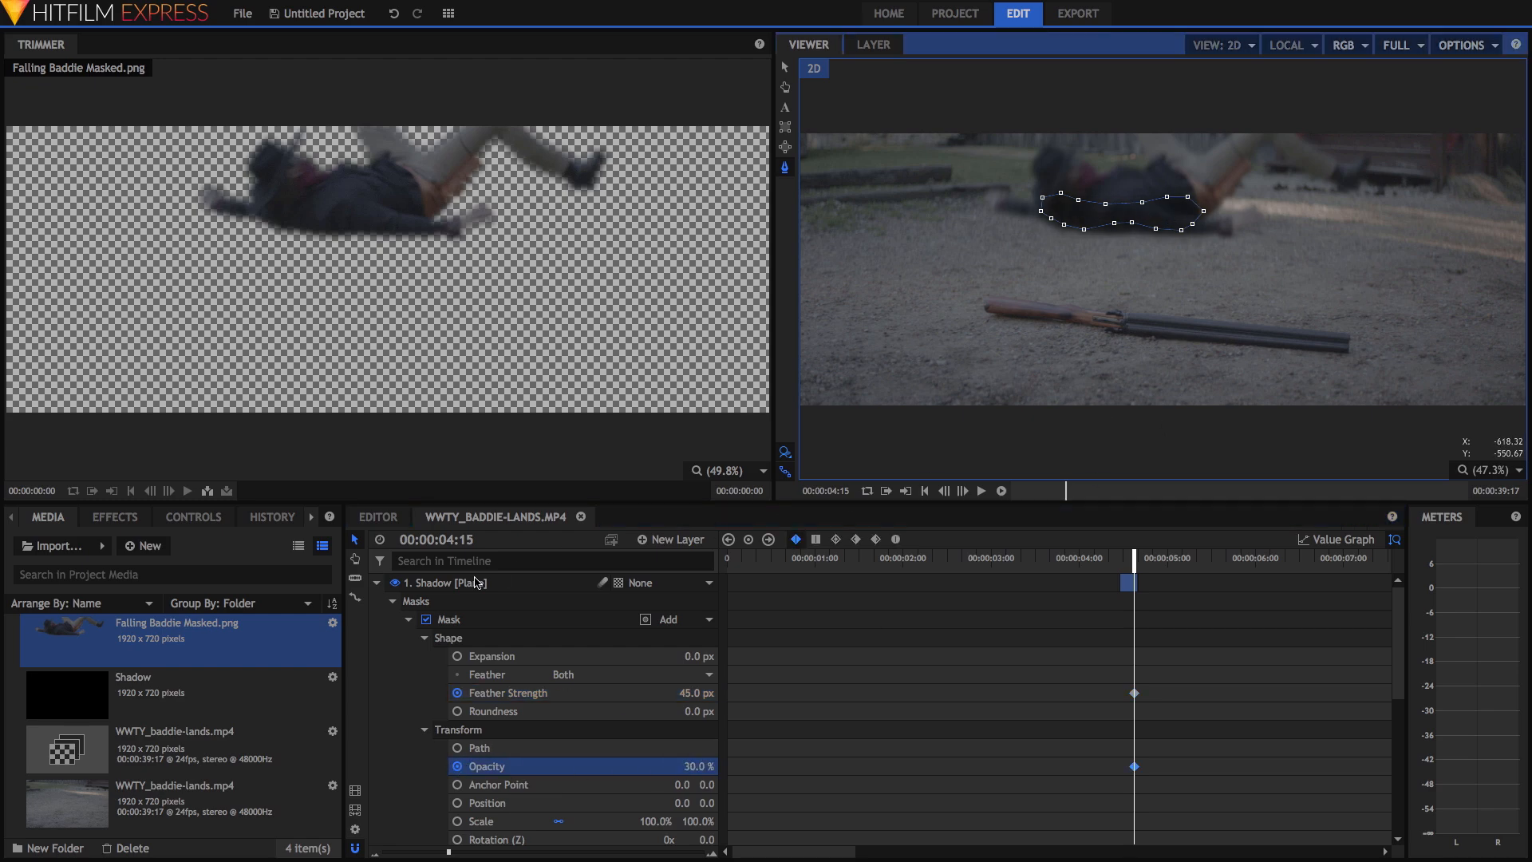
Collapse the Shadow plane's mask properties and move the layer below Falling Baddie Masked.png
left_click(392, 601)
left_click(455, 582)
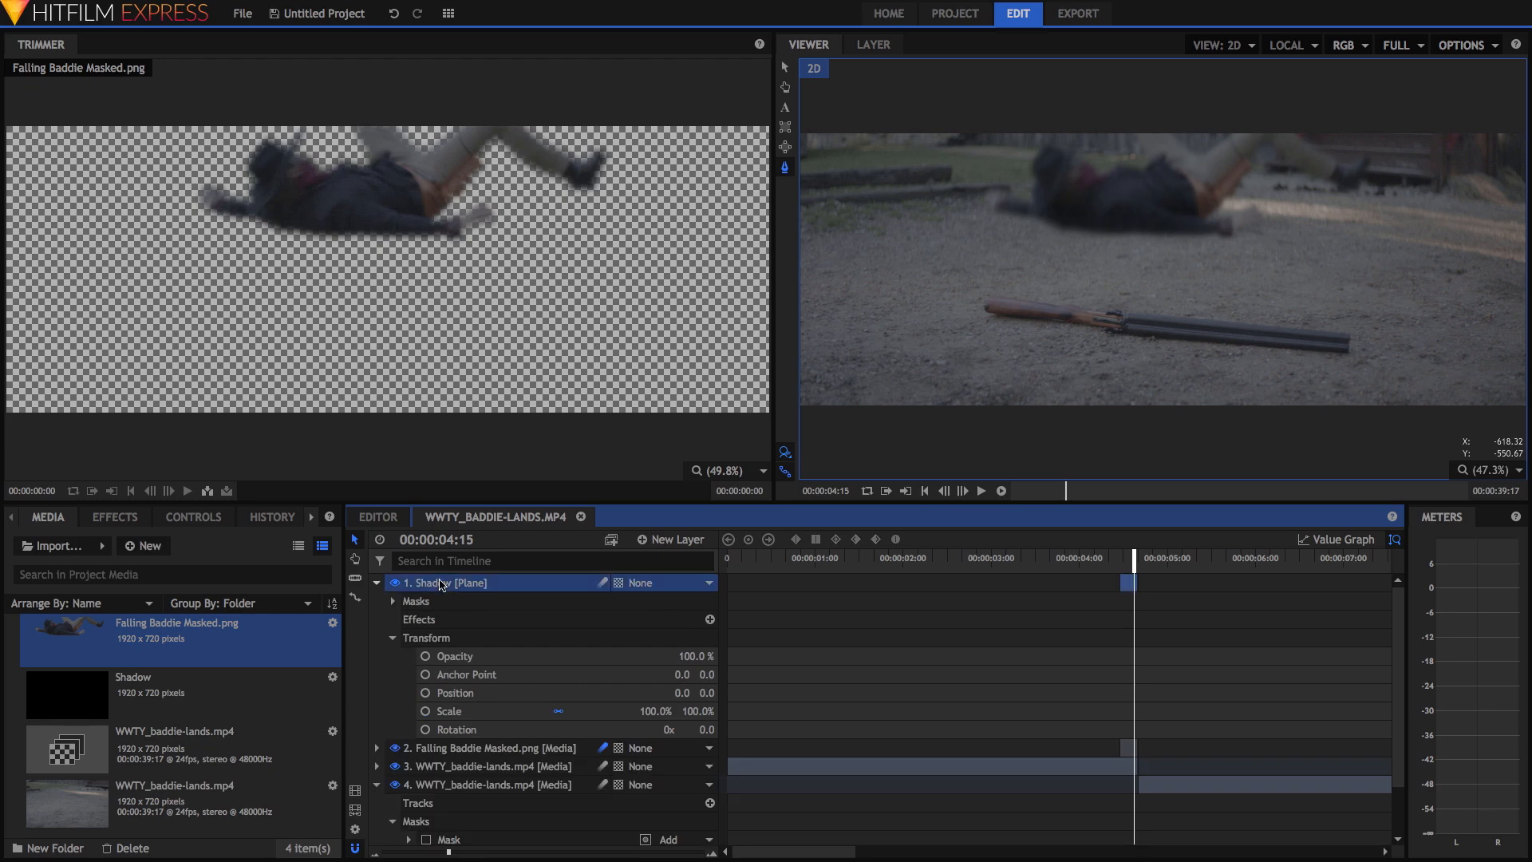
left_click_drag(462, 750, 463, 755)
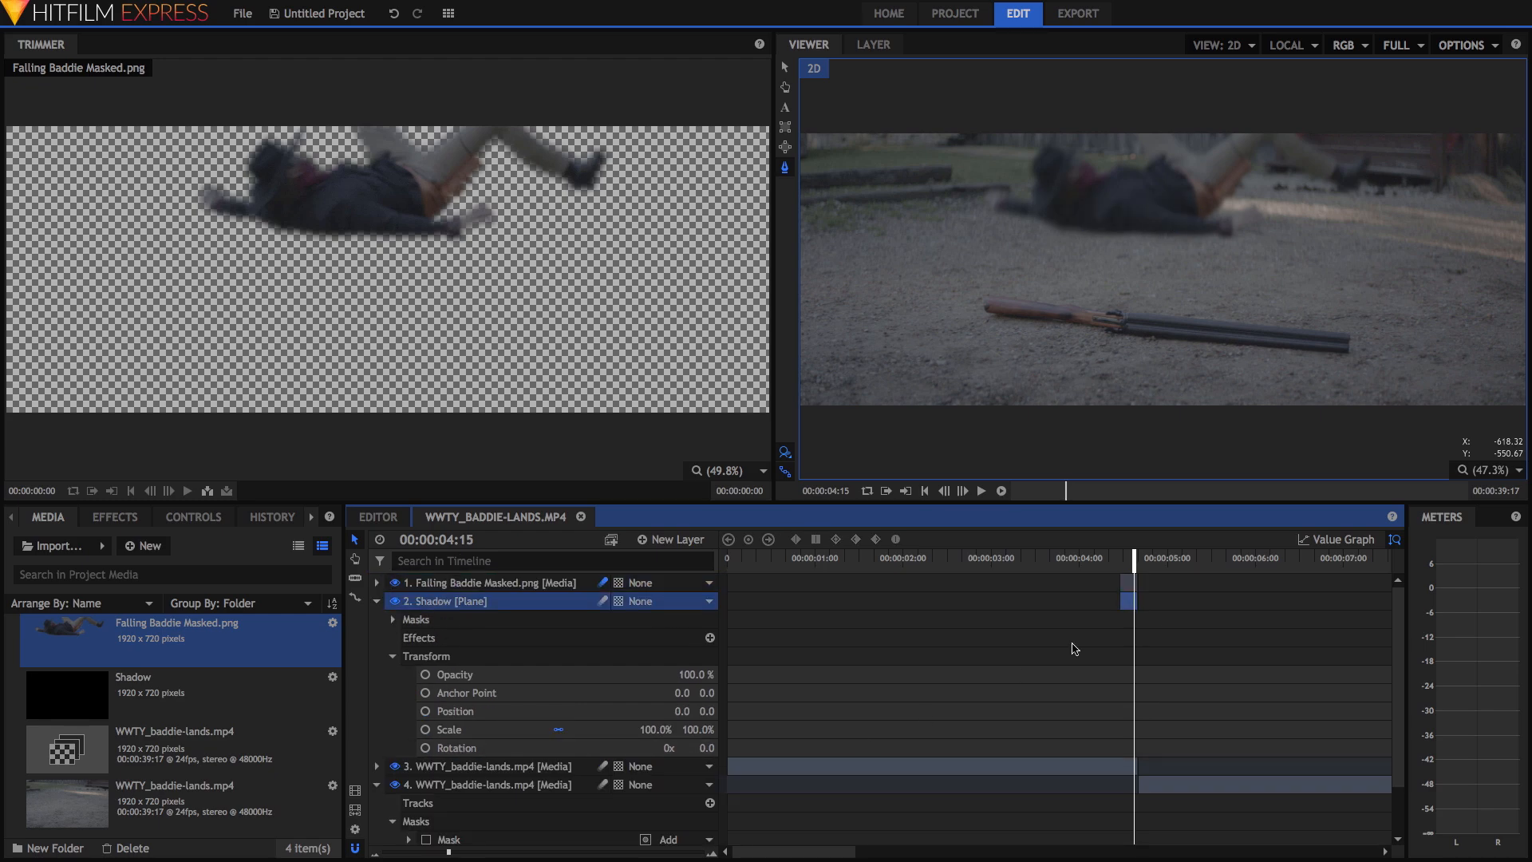
At 00:00:04:11, keyframe the Shadow mask's Opacity at 12% and Feather Strength at 90 px, and collapse the layer's properties
left_click_drag(1133, 564, 1120, 564)
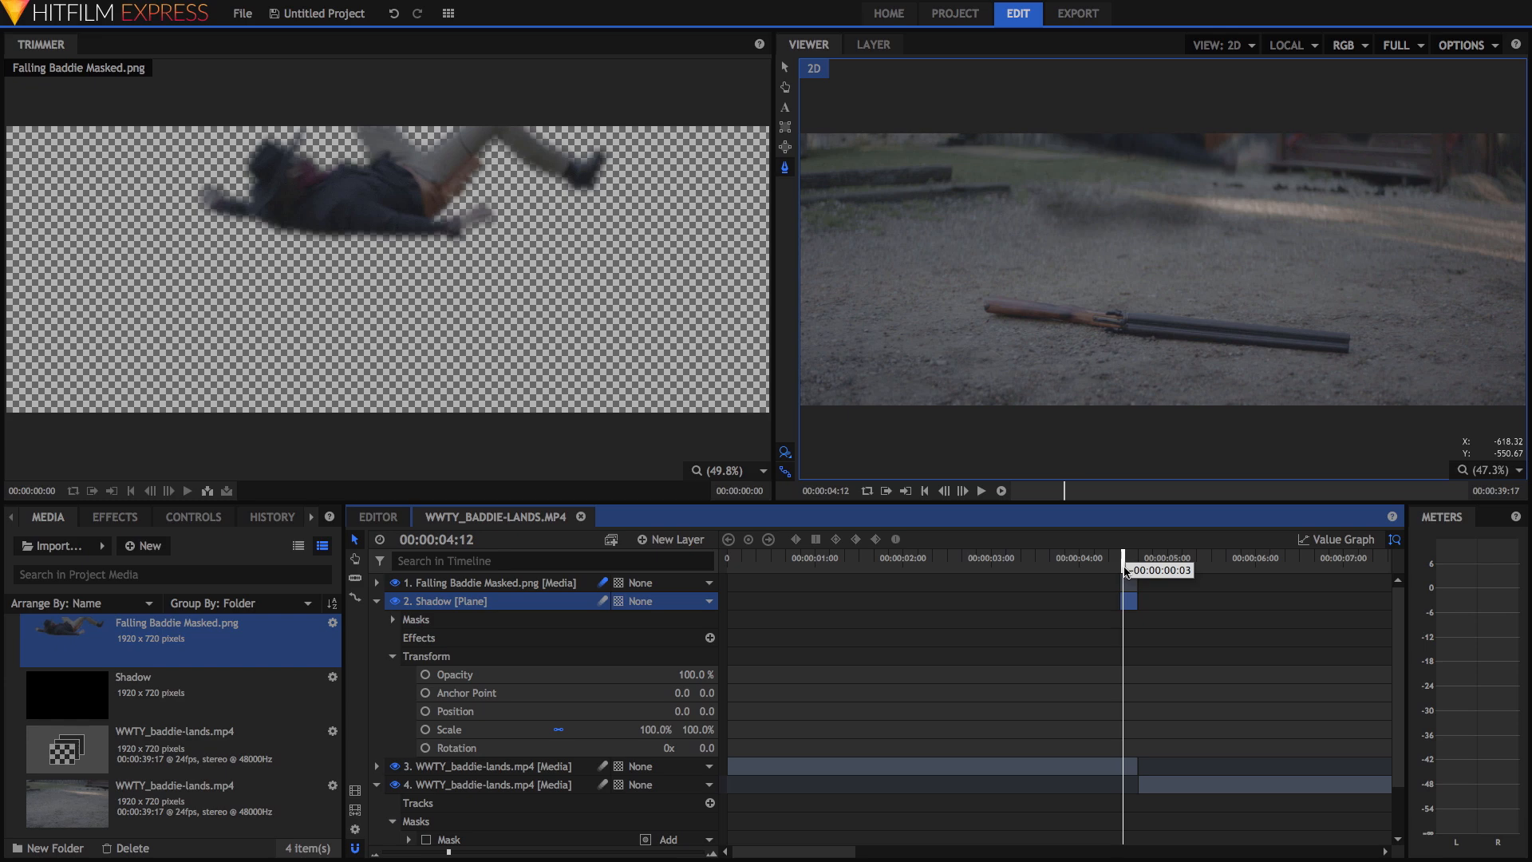
left_click(393, 621)
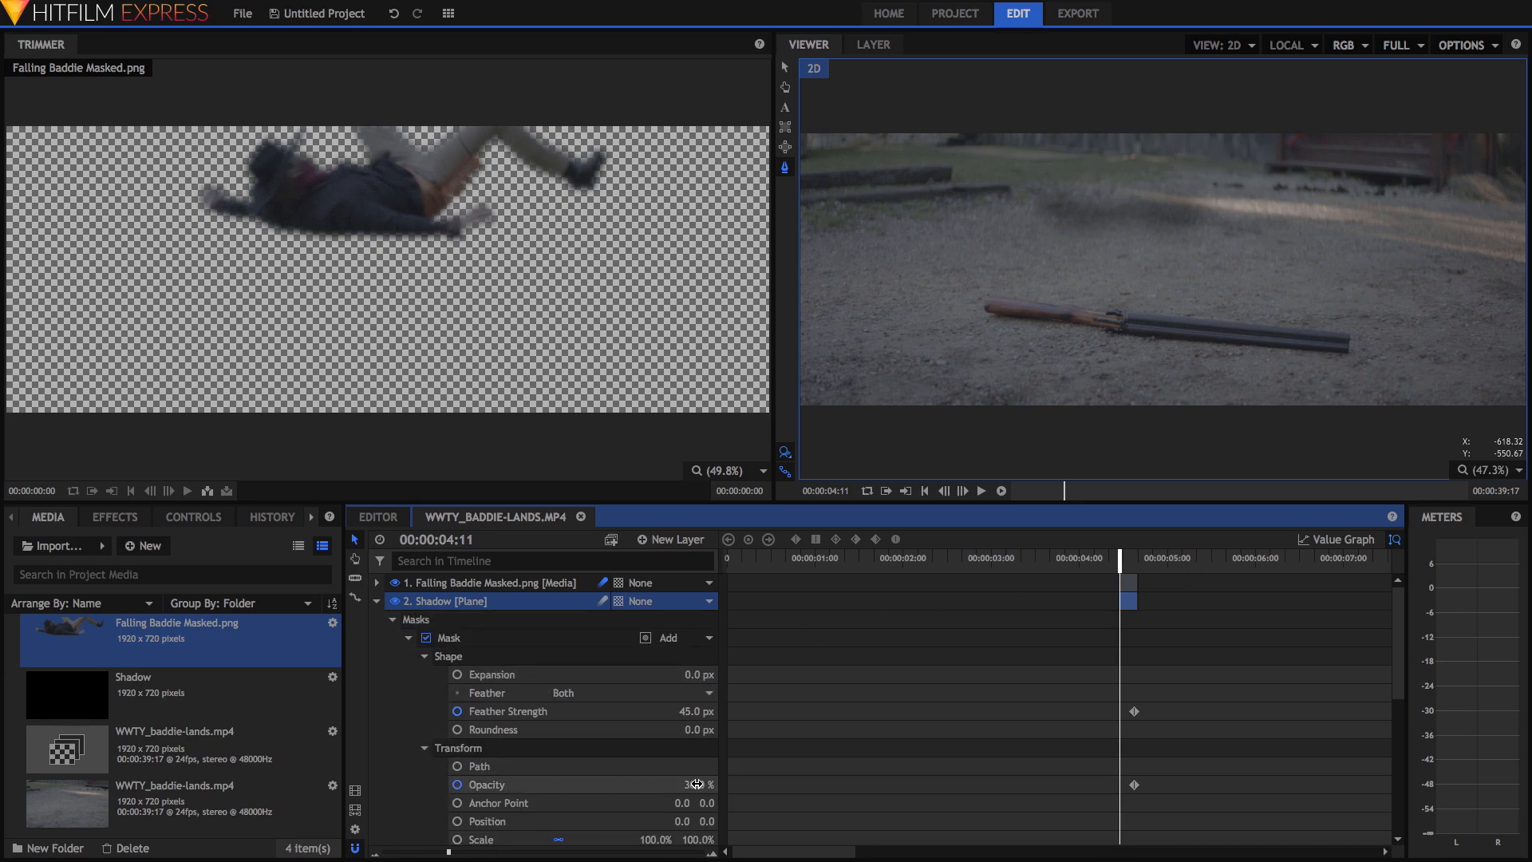
left_click(698, 785)
type("12")
key("Return")
left_click(694, 711)
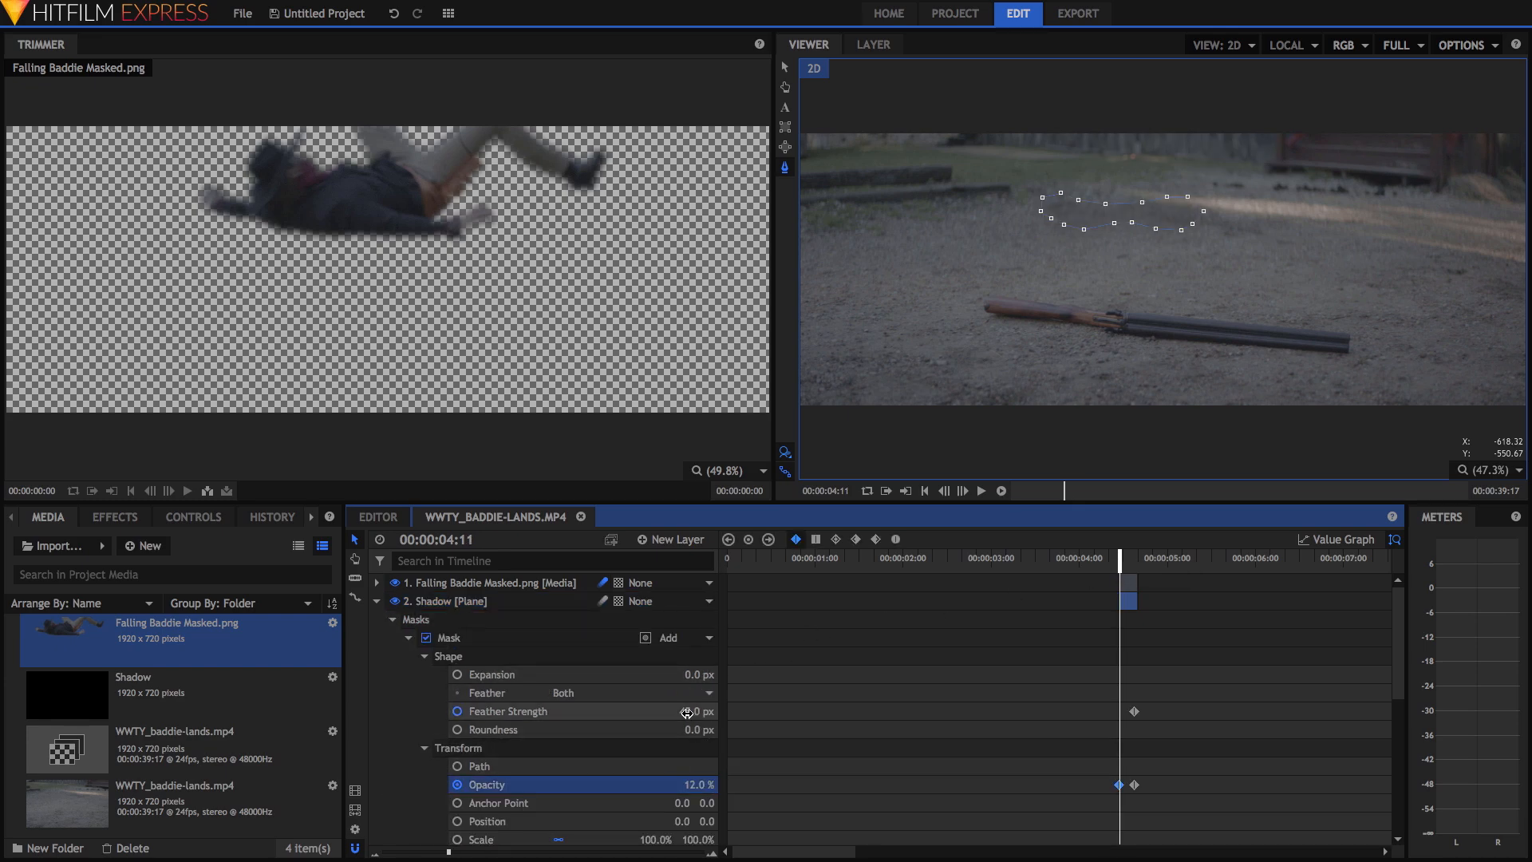
type("90")
key("Return")
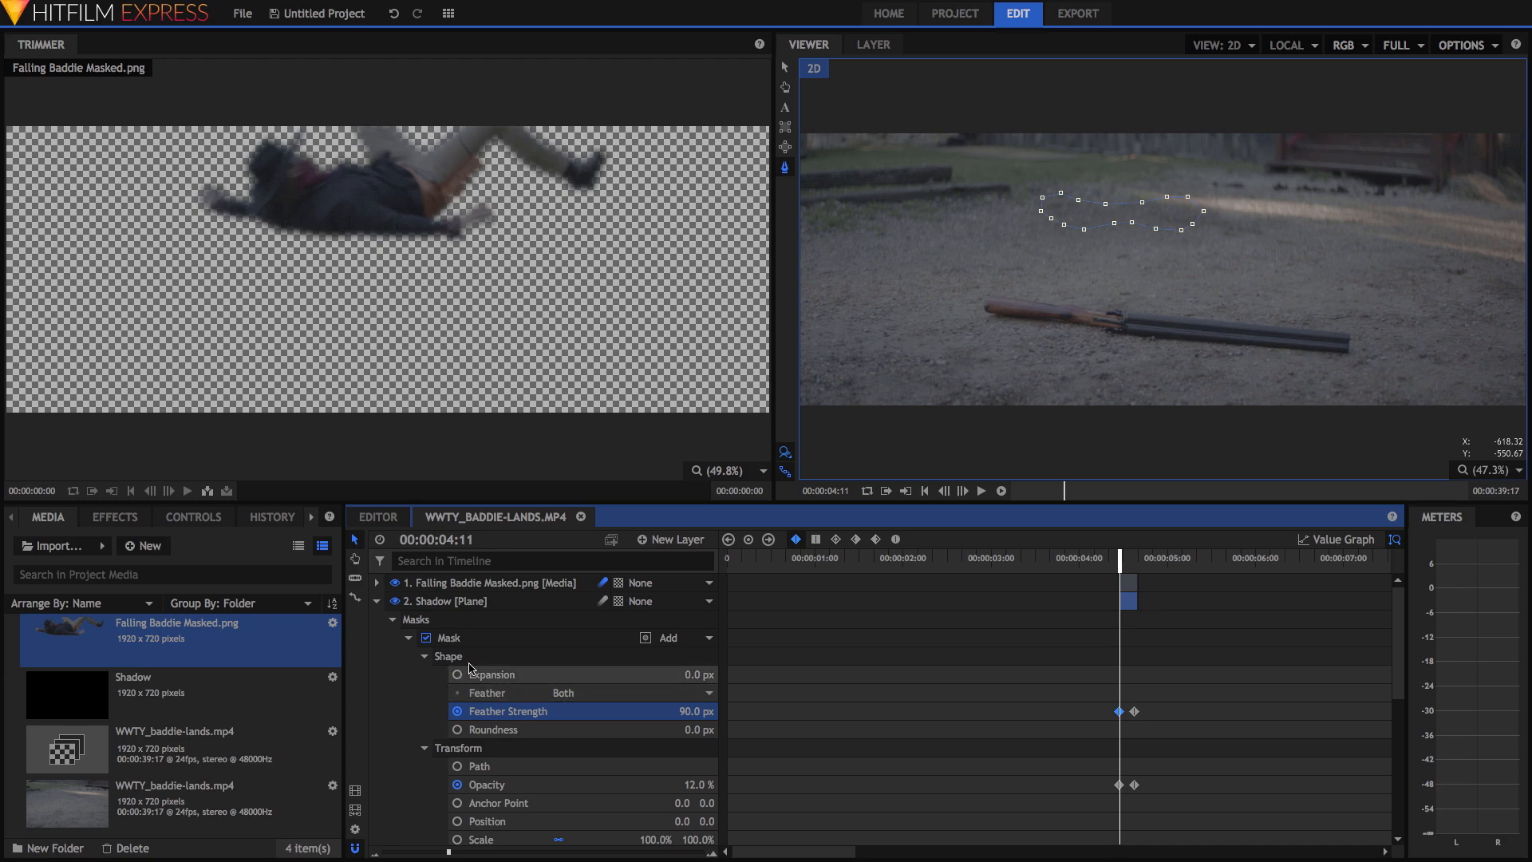
left_click(377, 601)
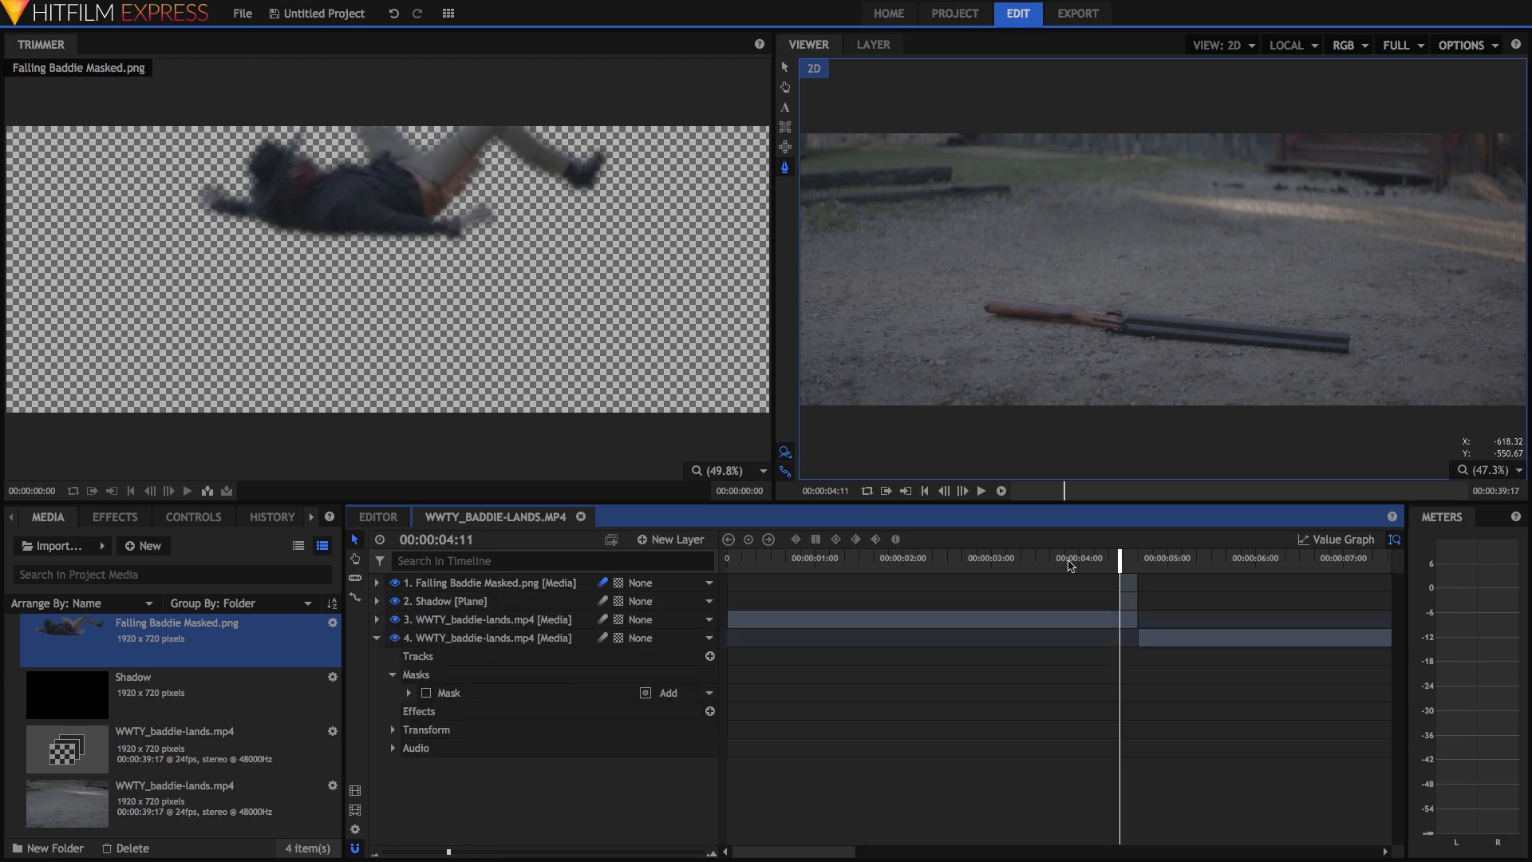
Play the composite from shortly before the masked still until after the man has landed
left_click(1068, 559)
left_click(982, 491)
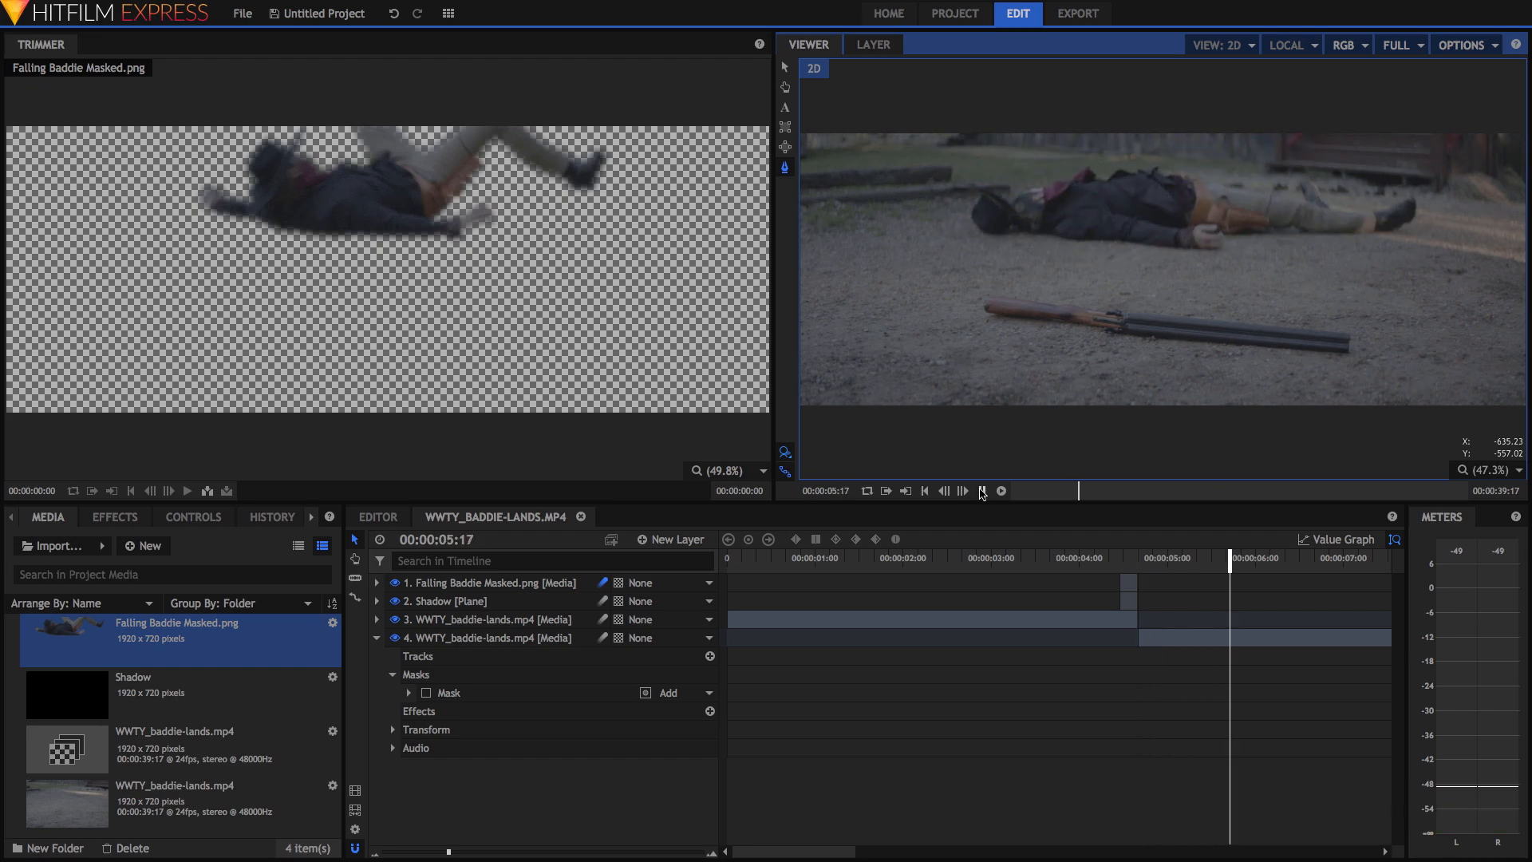
left_click(983, 491)
Render a preview of the composite from 00:00:03:16 and play it back to check the fall and shadow
left_click(1029, 556)
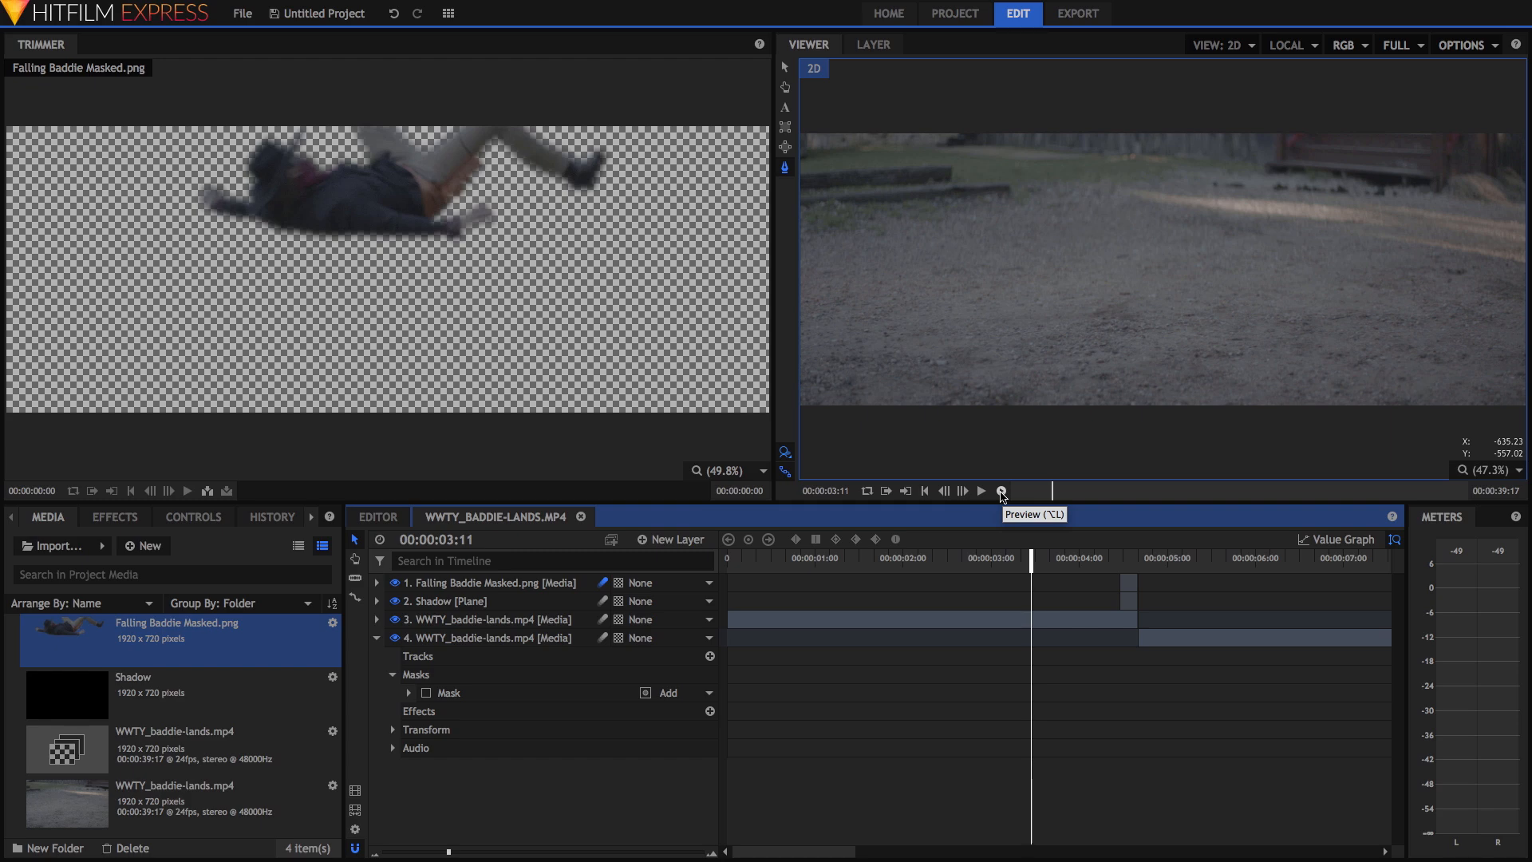
mouse_move(1037, 557)
left_mouse_down()
mouse_move(1063, 557)
mouse_move(944, 556)
mouse_move(1050, 557)
left_mouse_up()
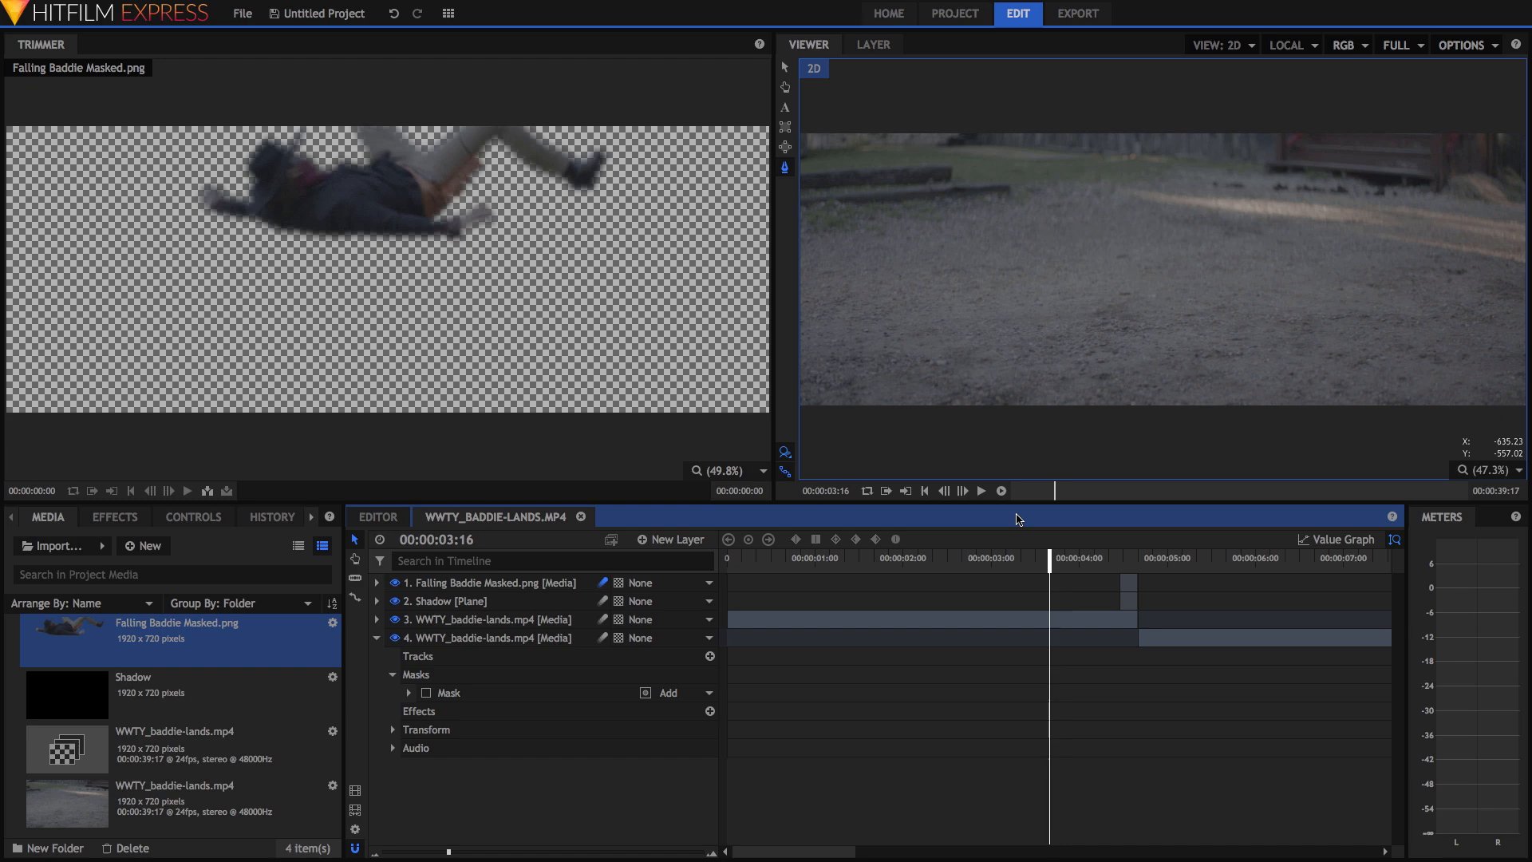
left_click(1003, 492)
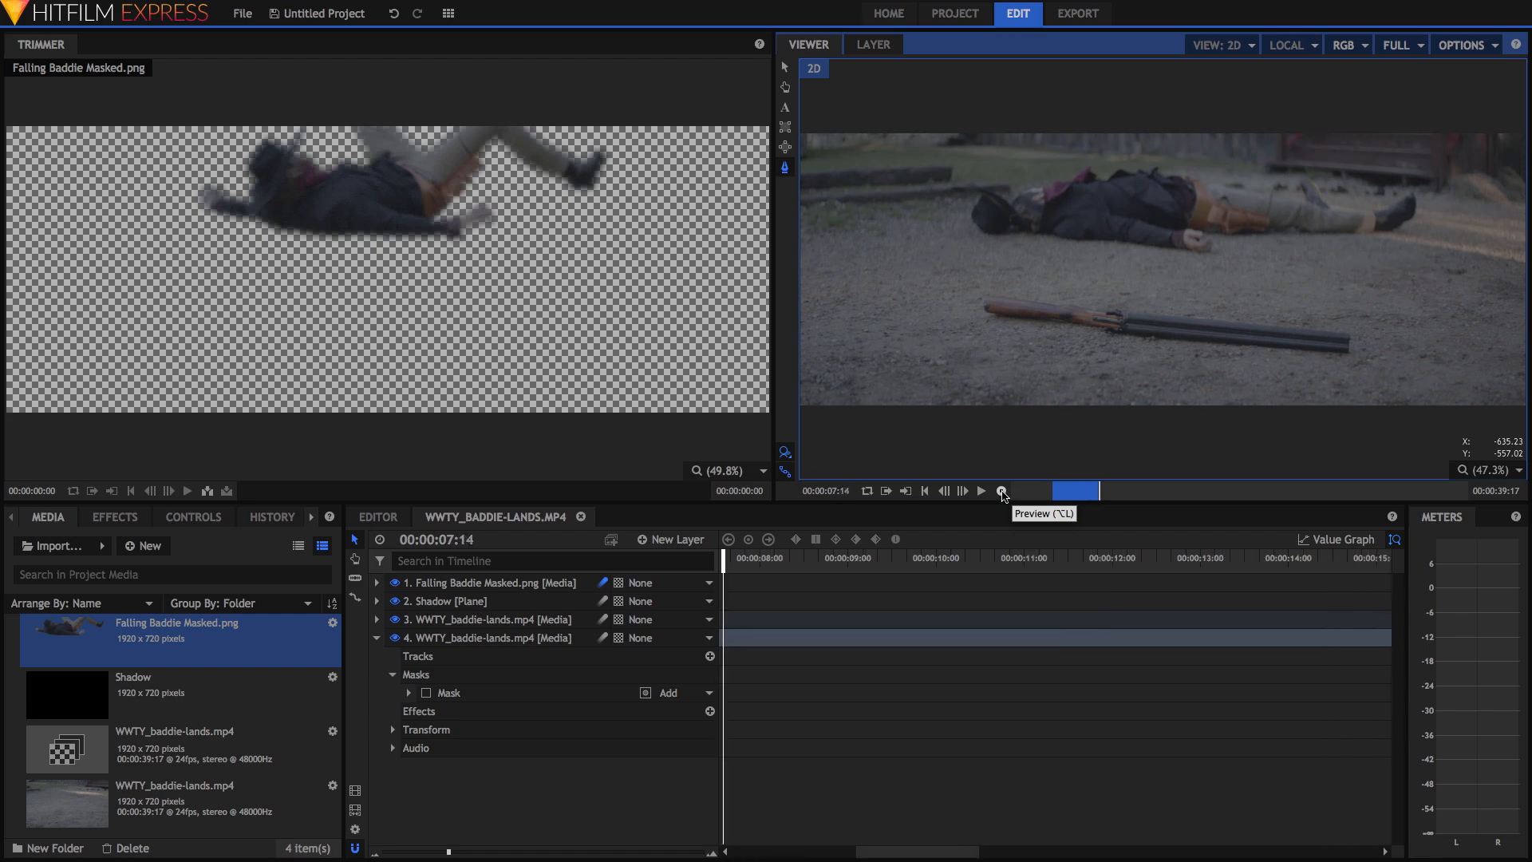
left_click(1057, 495)
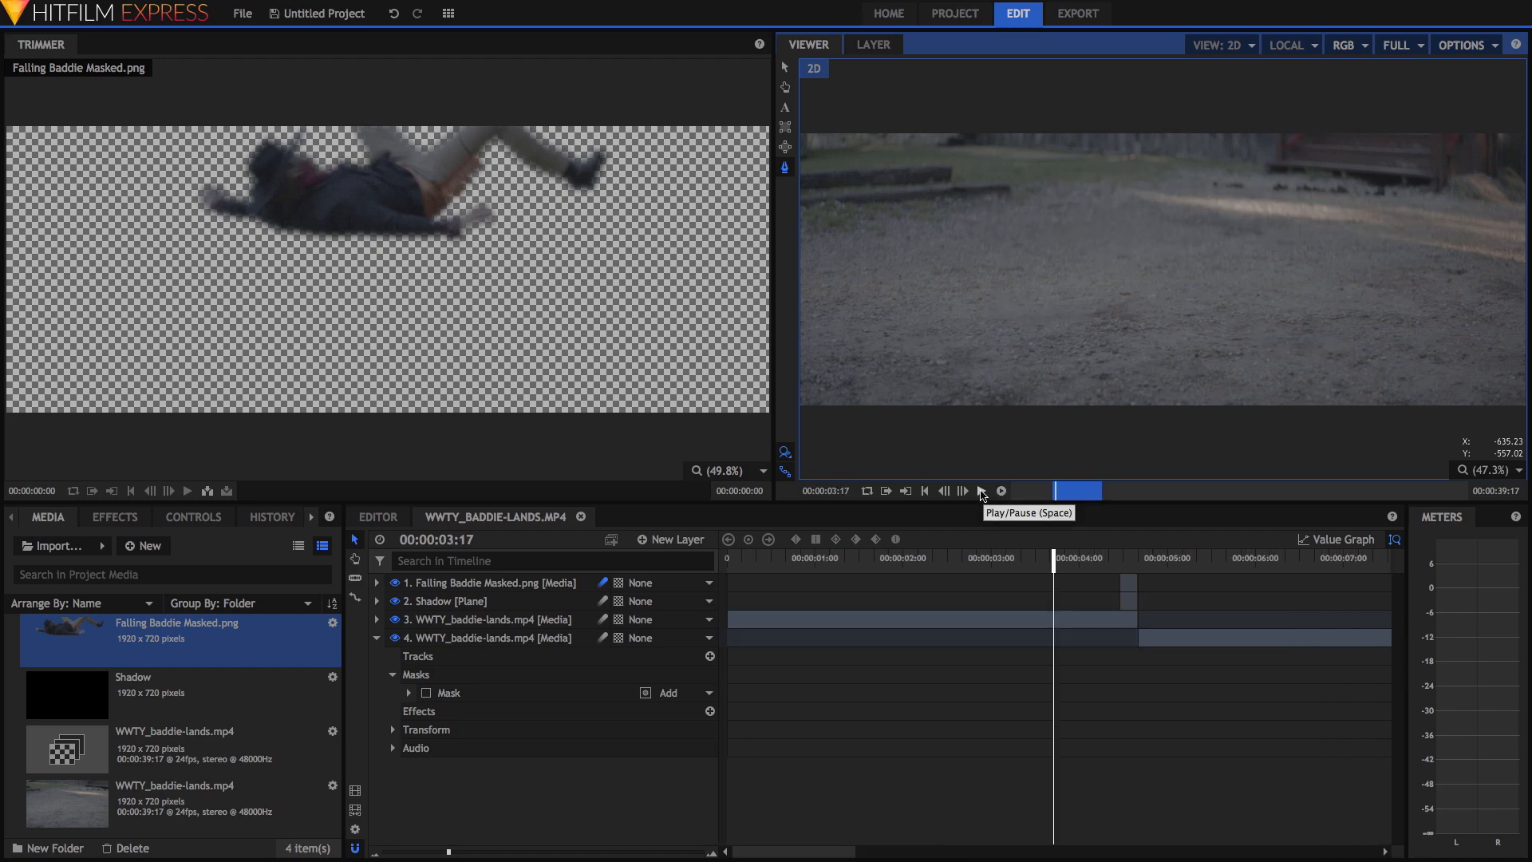
left_click(982, 491)
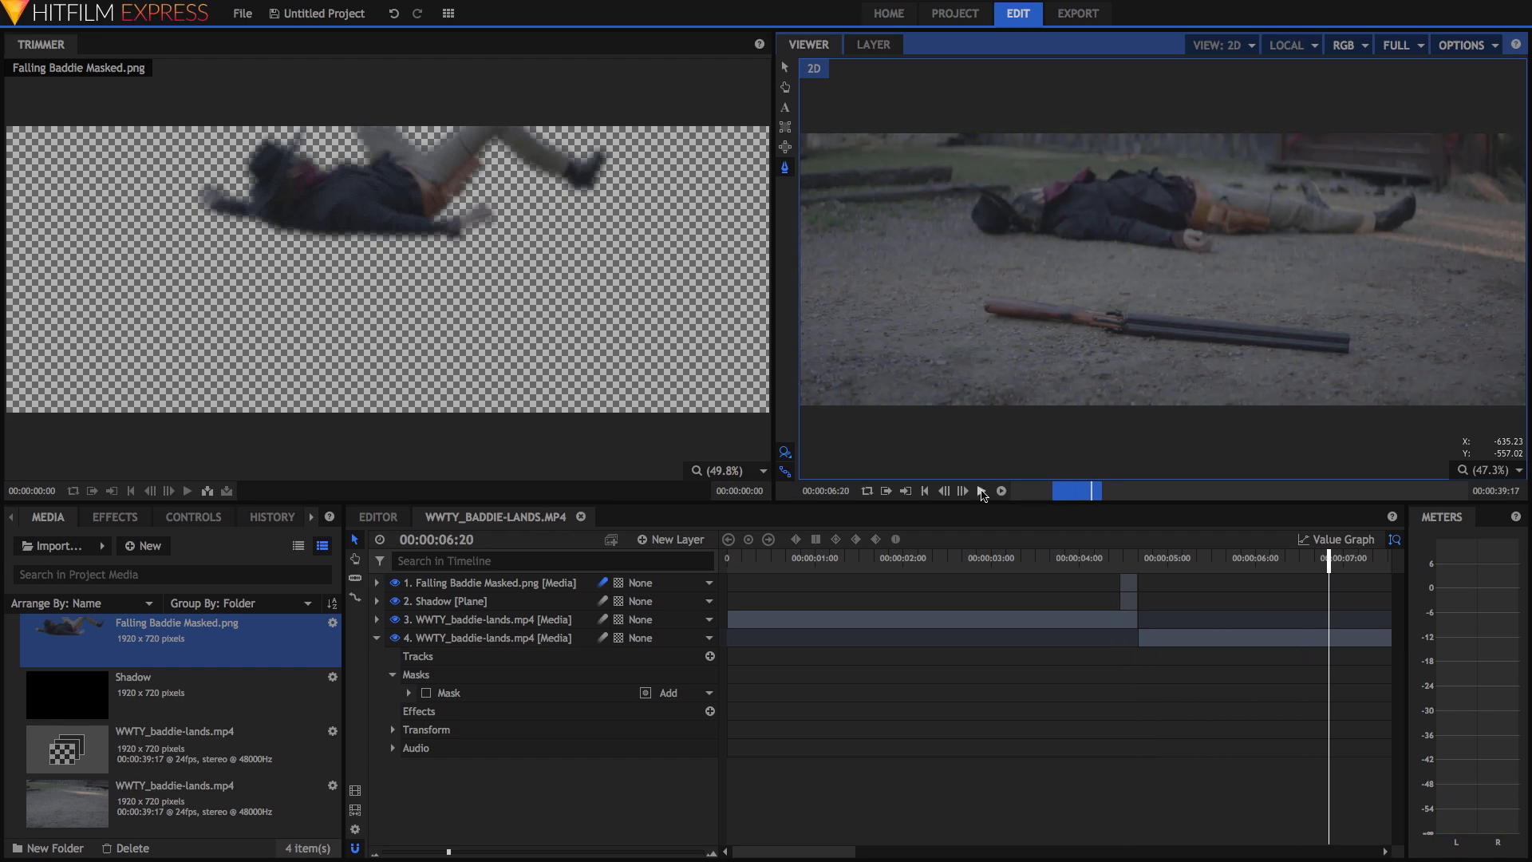
Show the full timeline and shorten the composite shot's duration to 00:00:09:00
left_click_drag(448, 852, 379, 856)
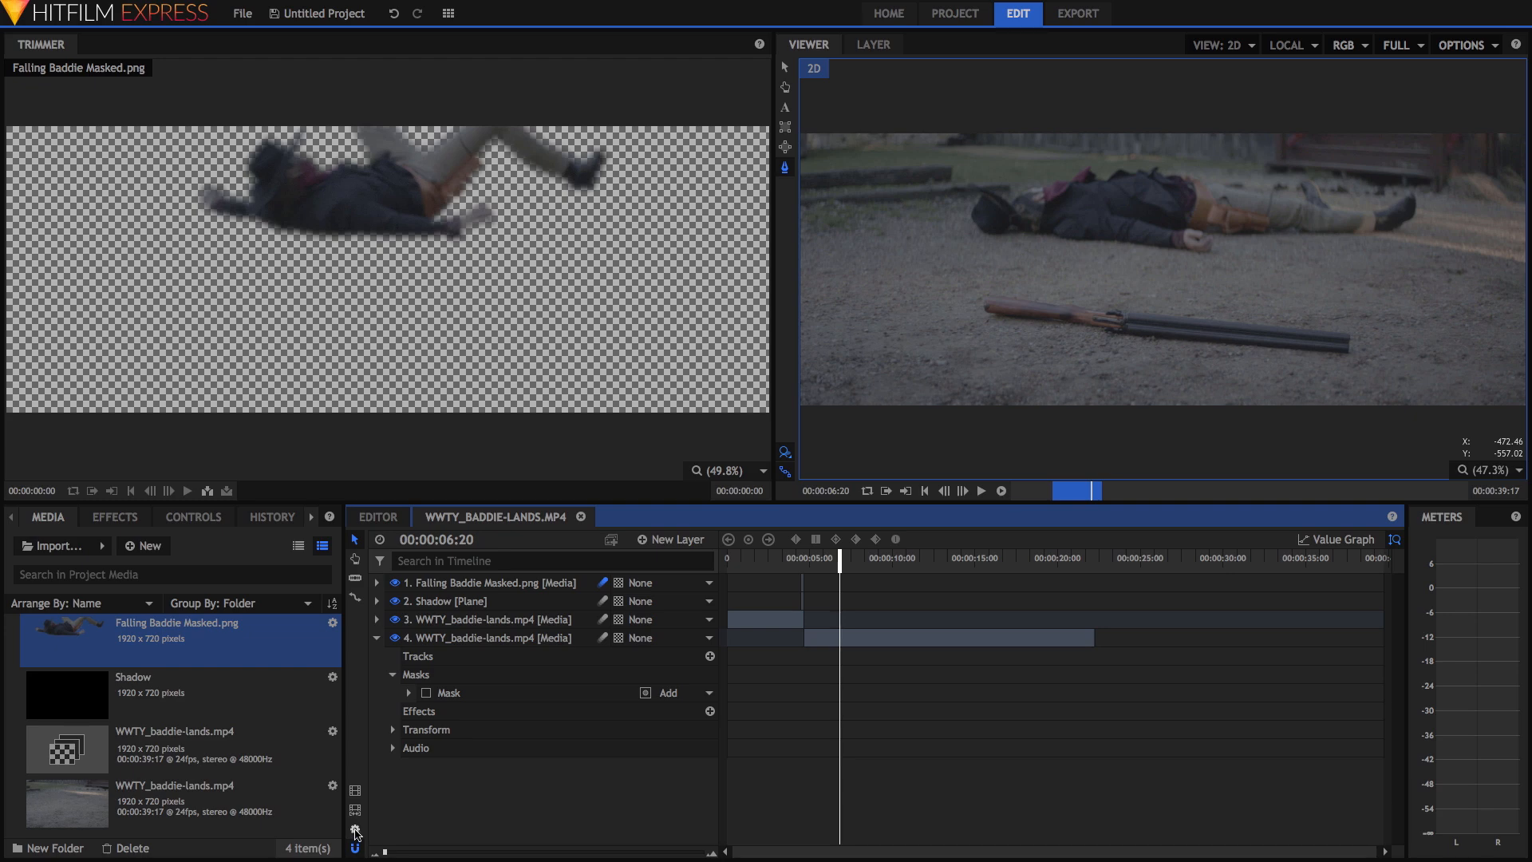
left_click(356, 830)
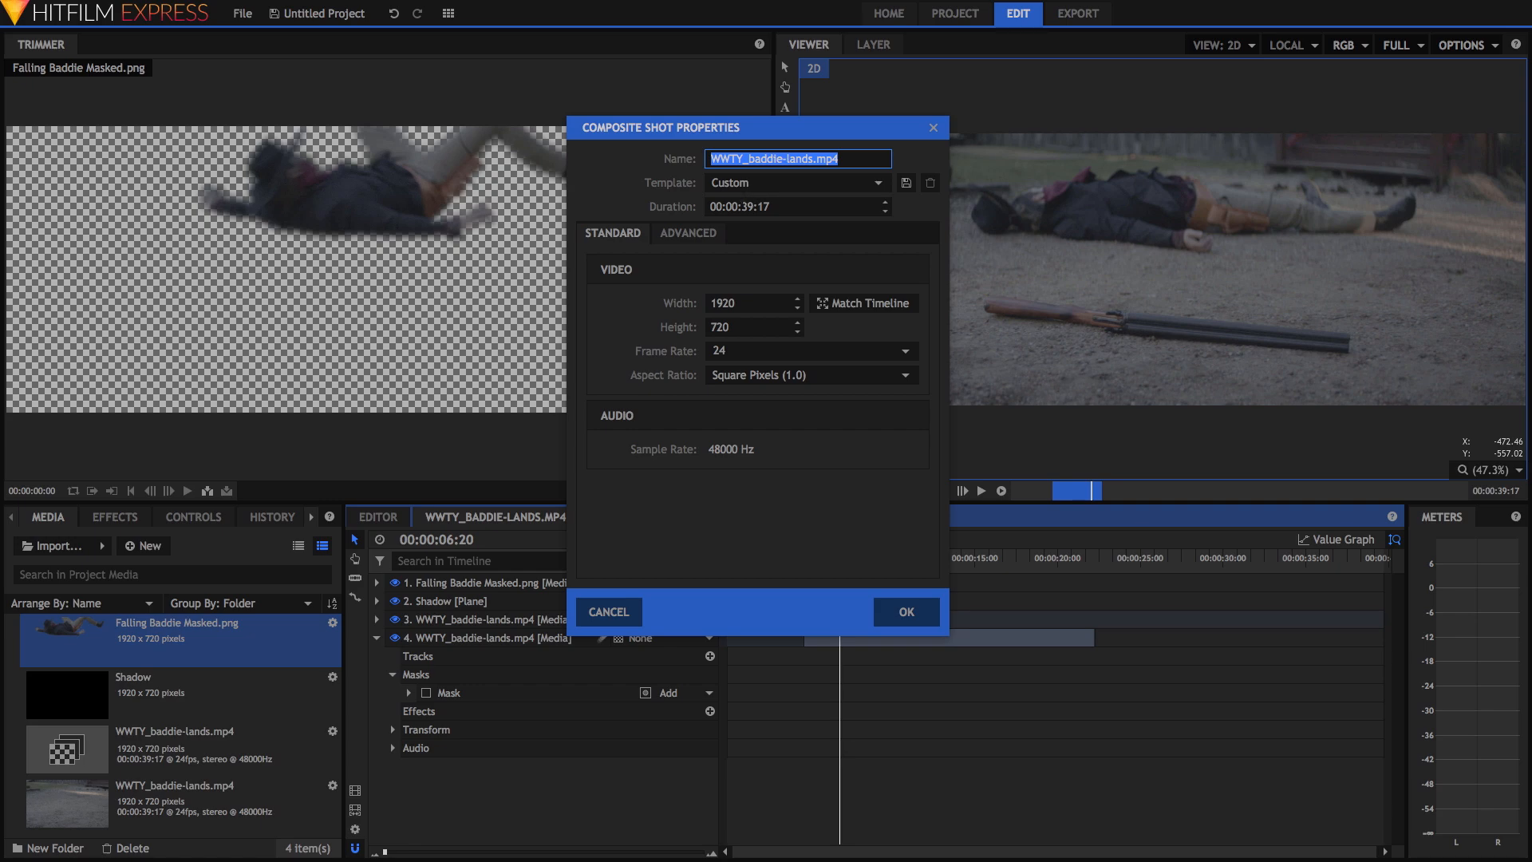
left_click_drag(741, 207, 818, 213)
type("09")
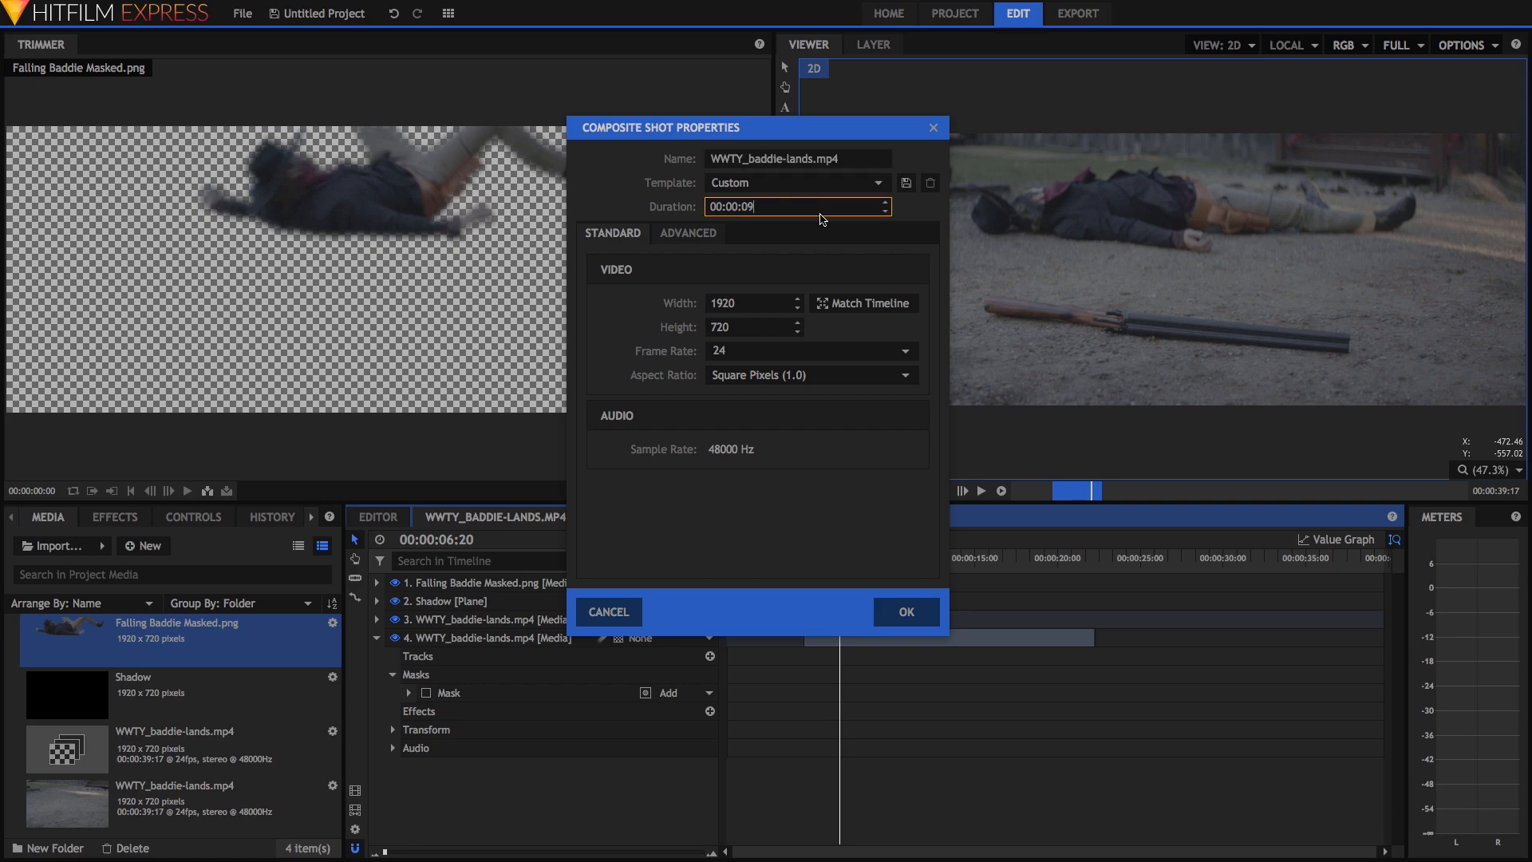
type(":00")
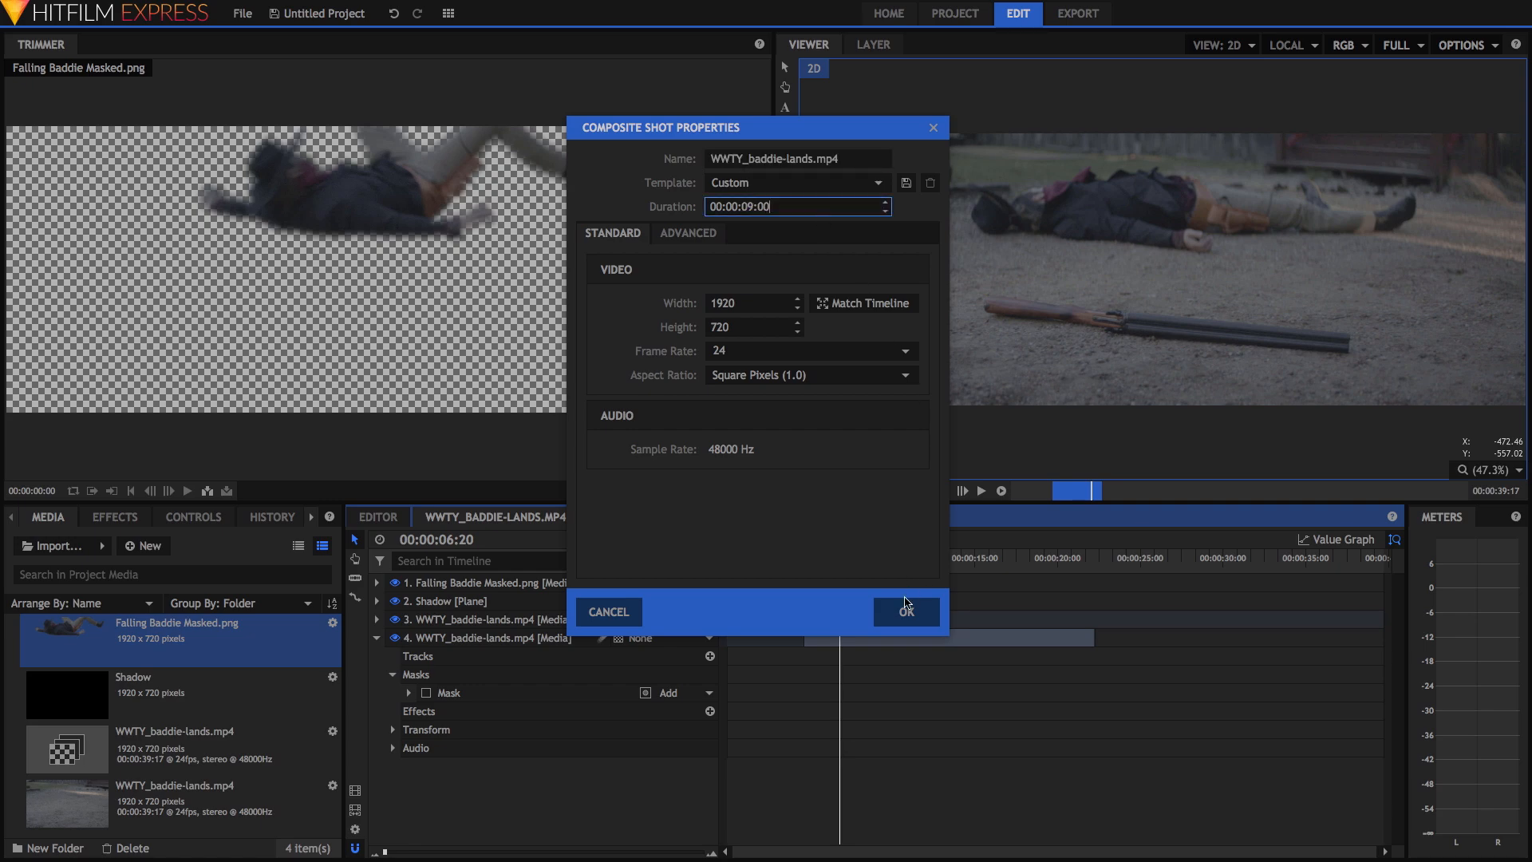
left_click(906, 610)
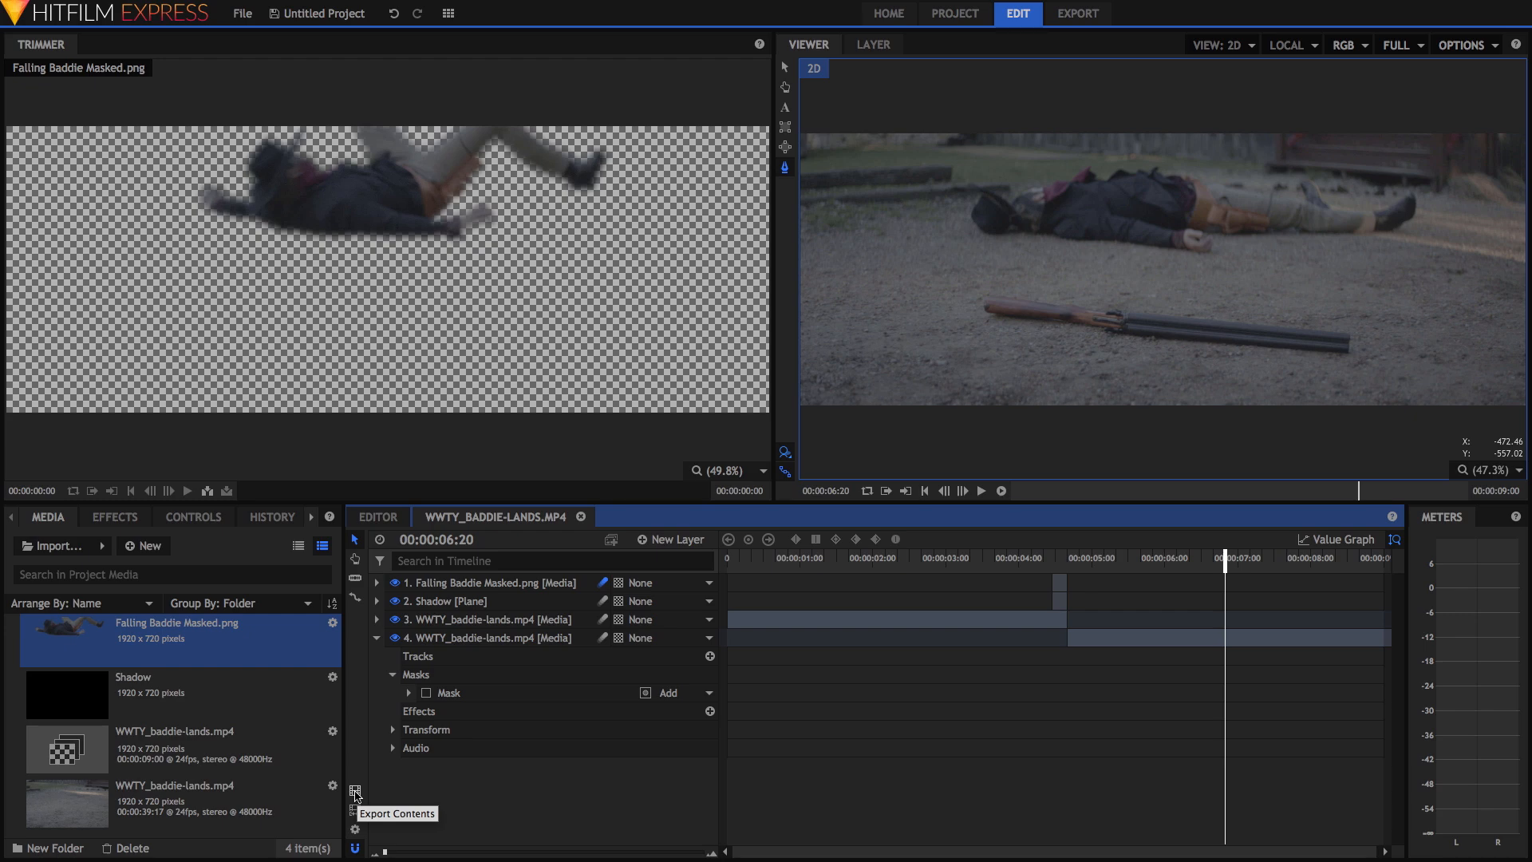
Add the composite shot to the export queue and go to the Export screen
left_click(356, 792)
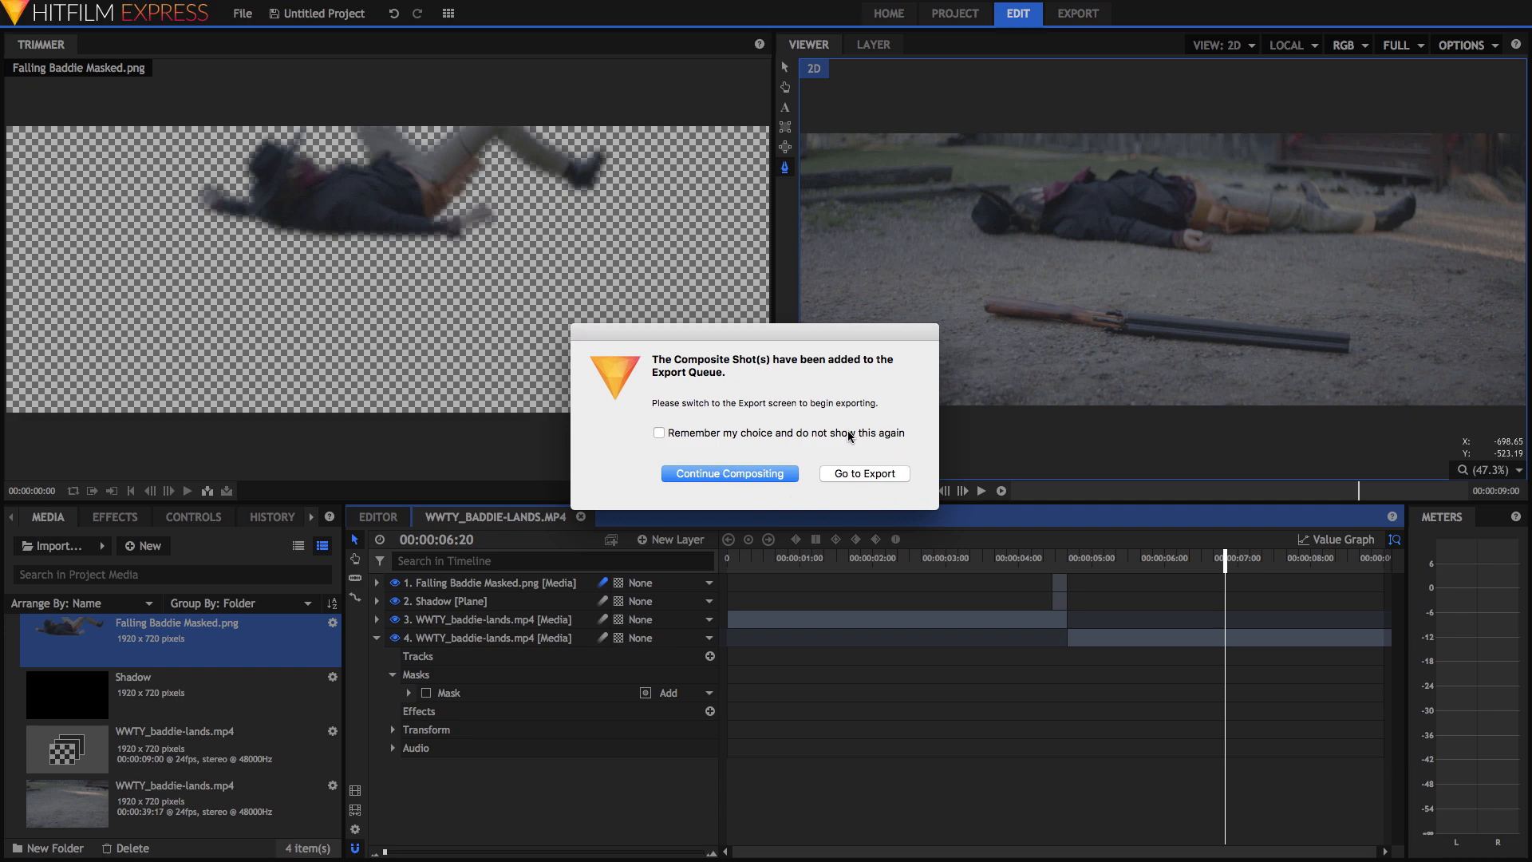
left_click(871, 474)
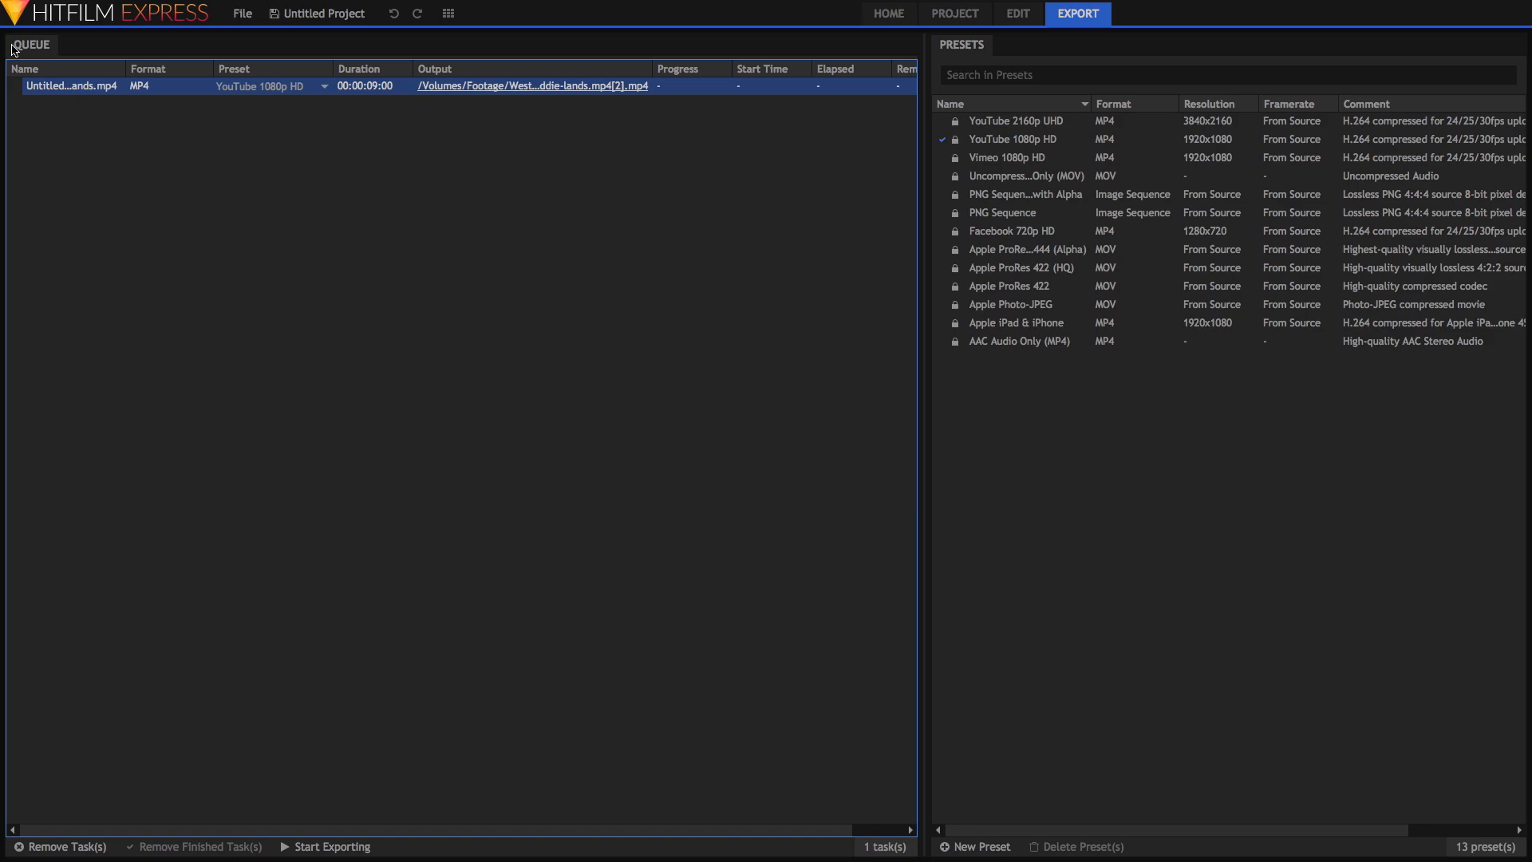
View the queued task's output file location and its available export presets without changing either
left_click(527, 89)
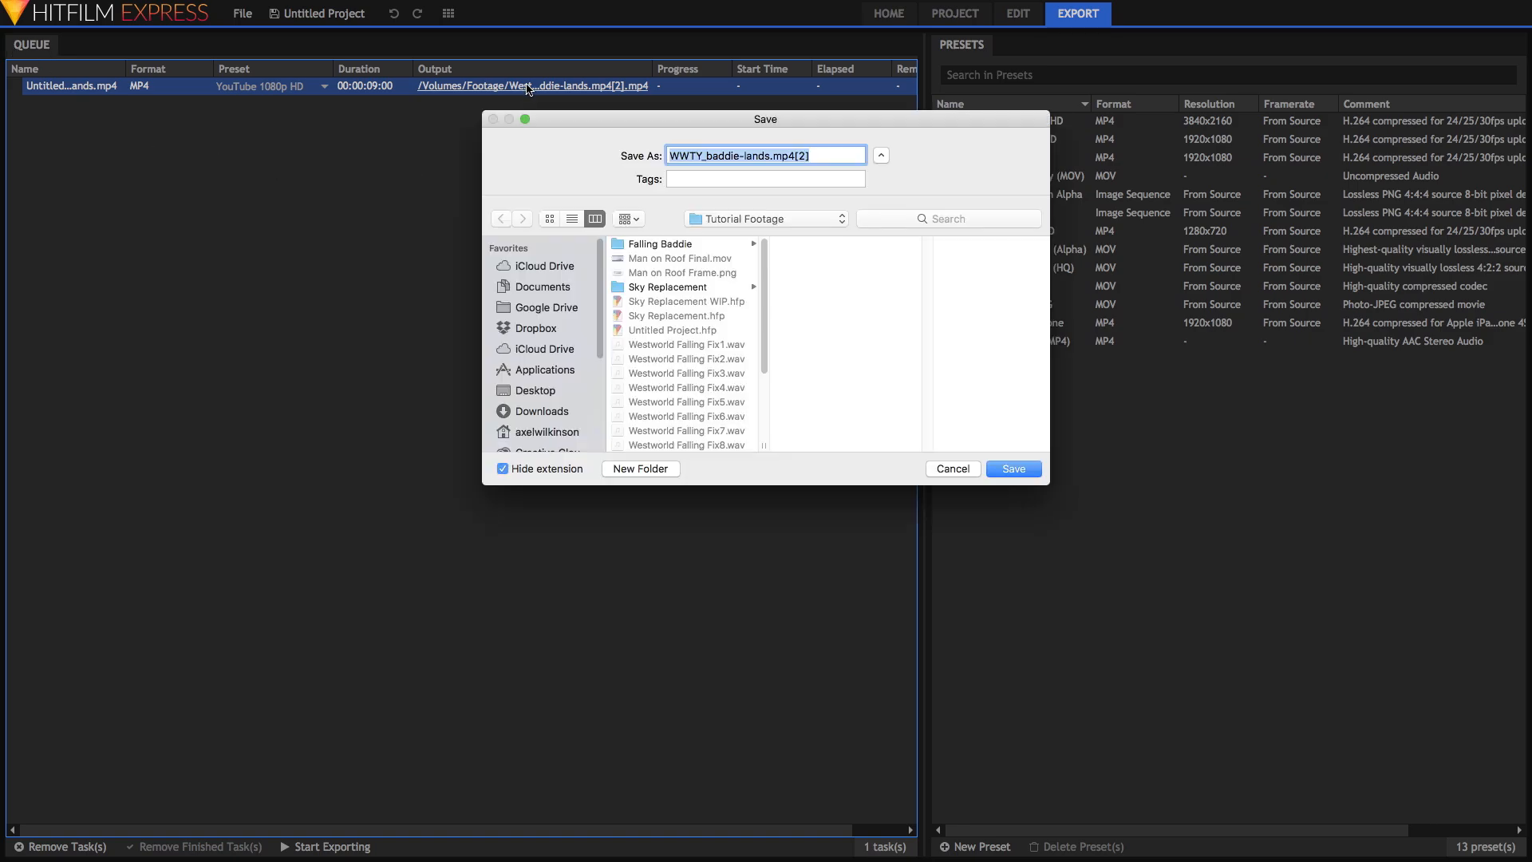
left_click(954, 469)
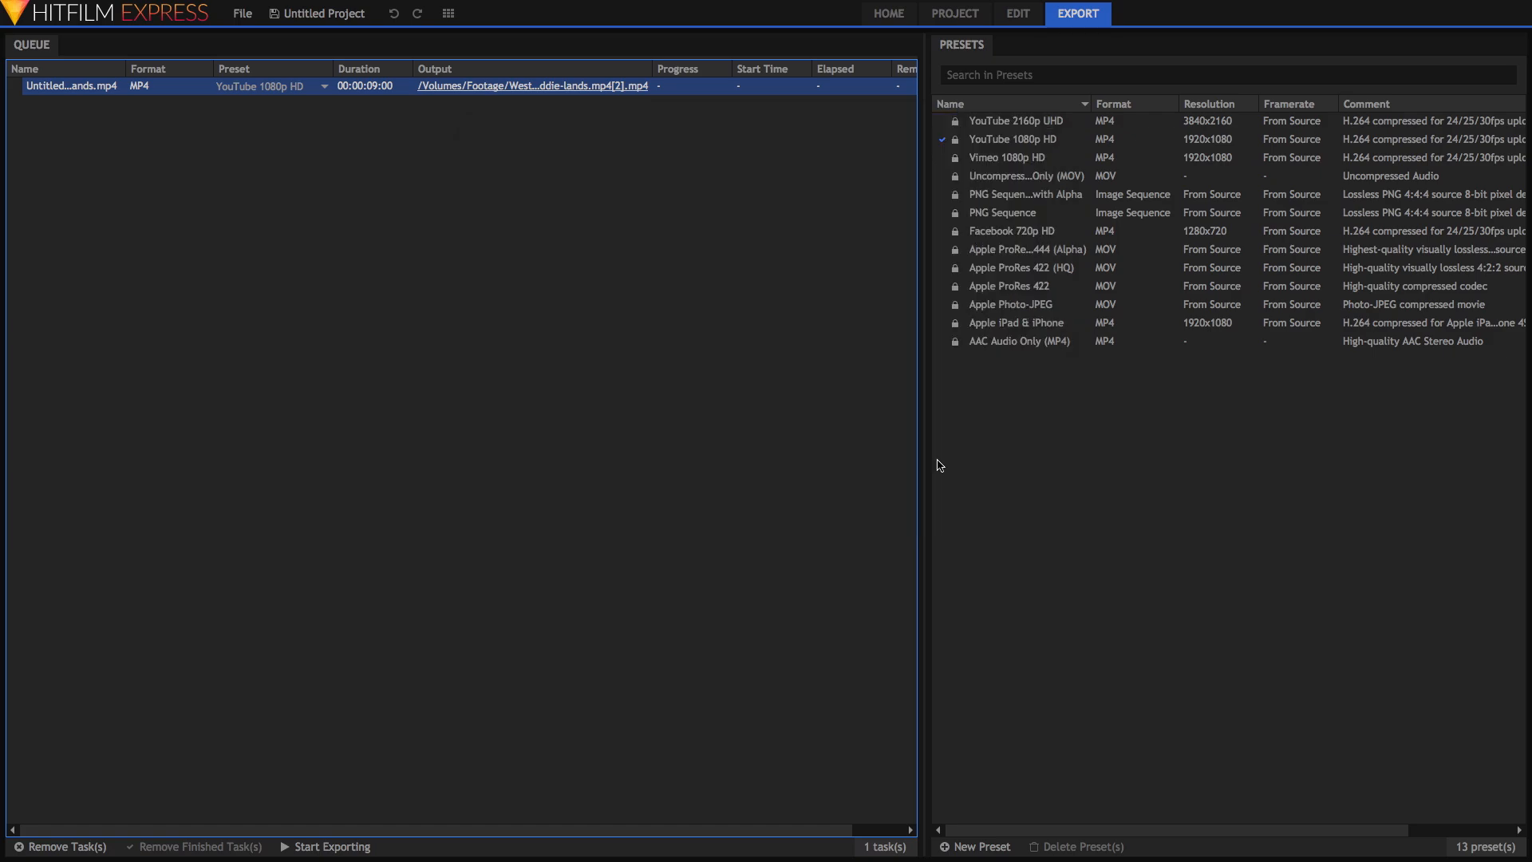
left_click(271, 86)
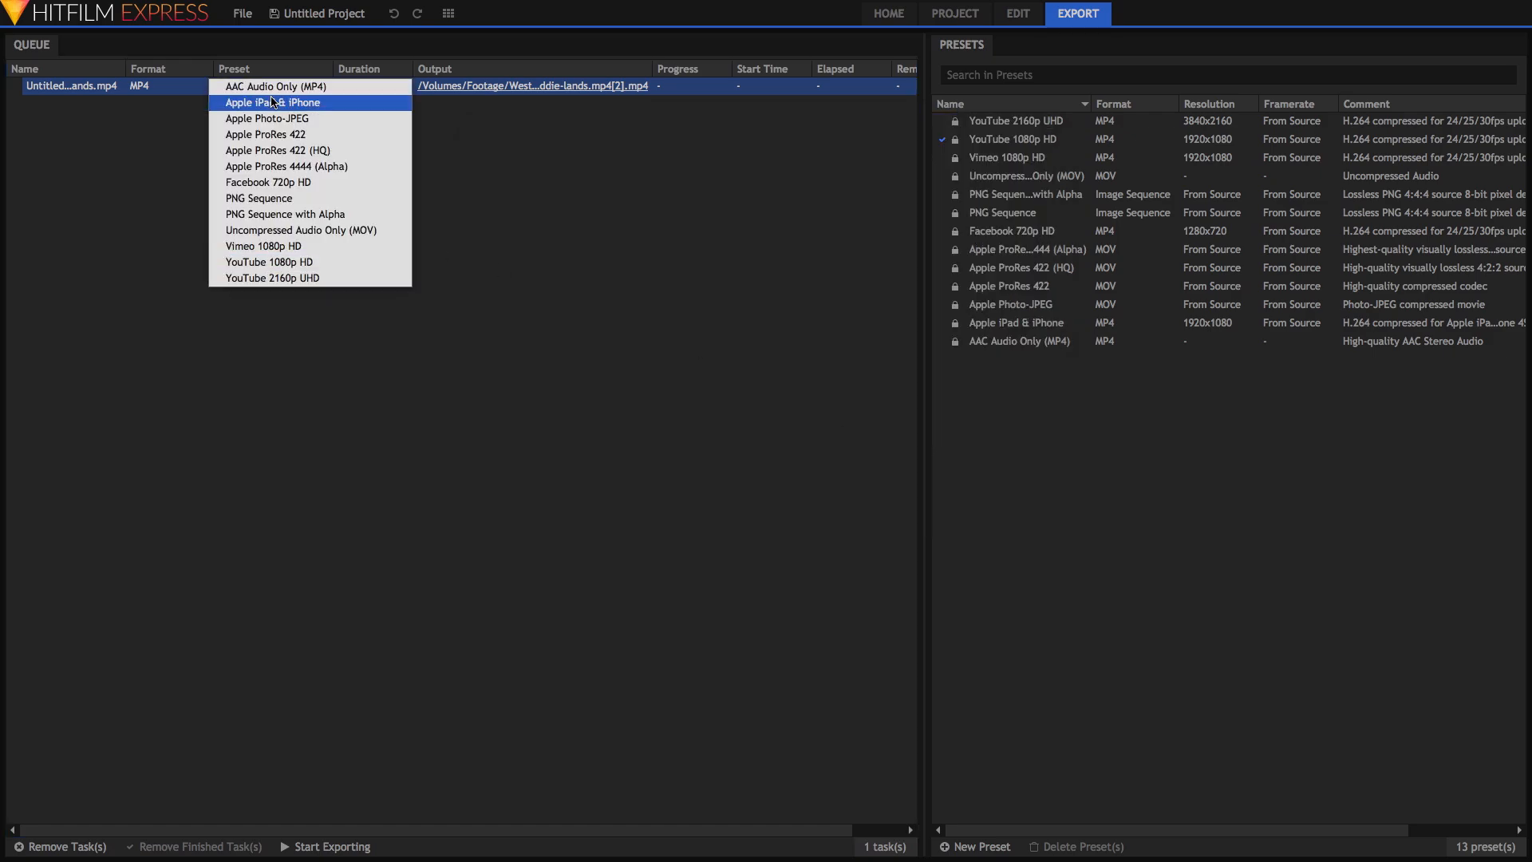
left_click(166, 144)
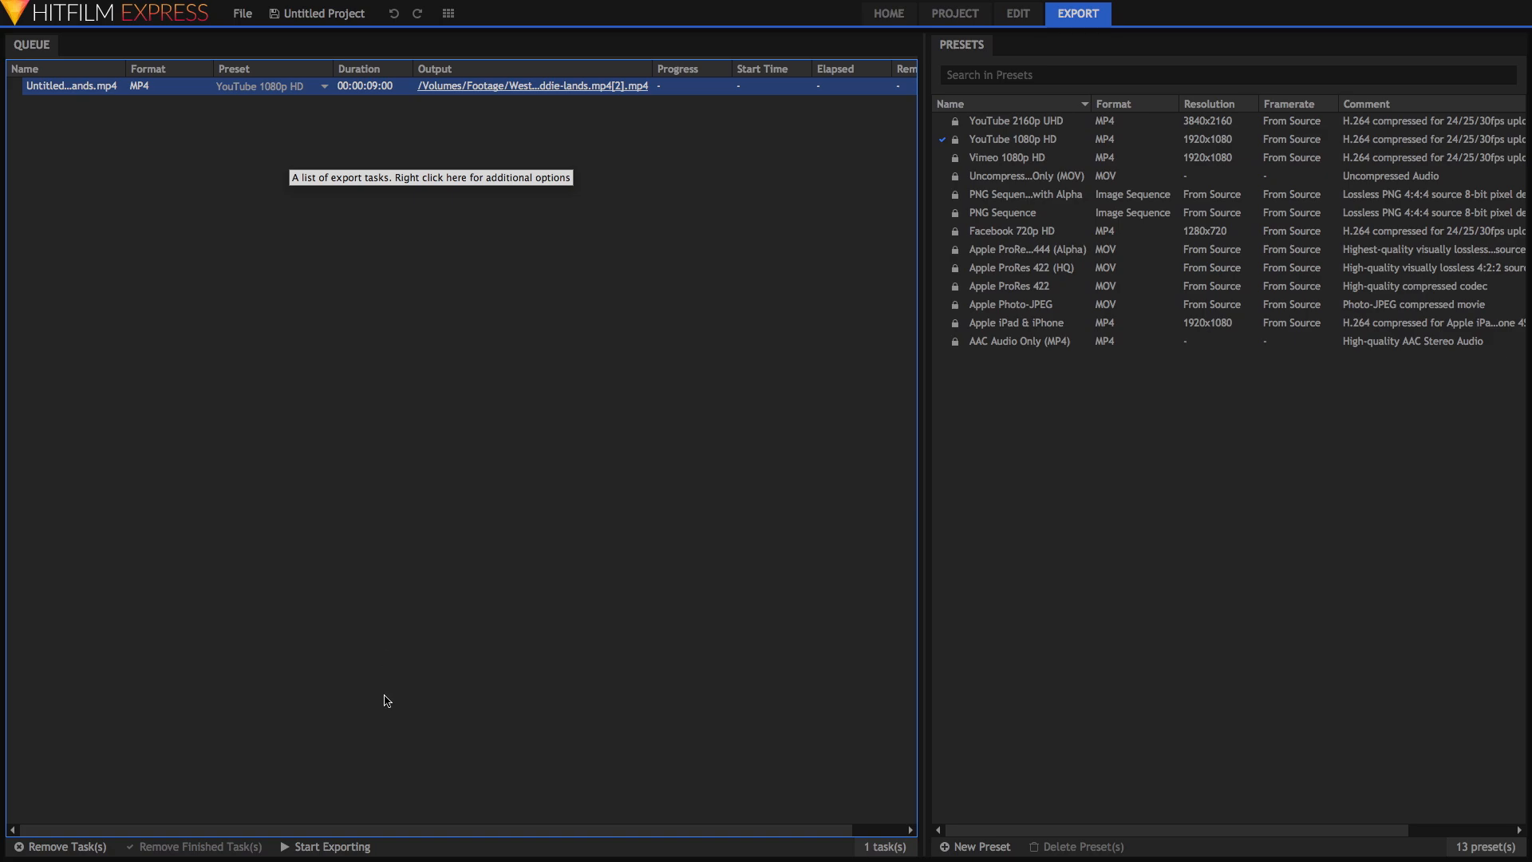
Start exporting the queued composite shot with the YouTube 1080p HD preset
left_click(339, 848)
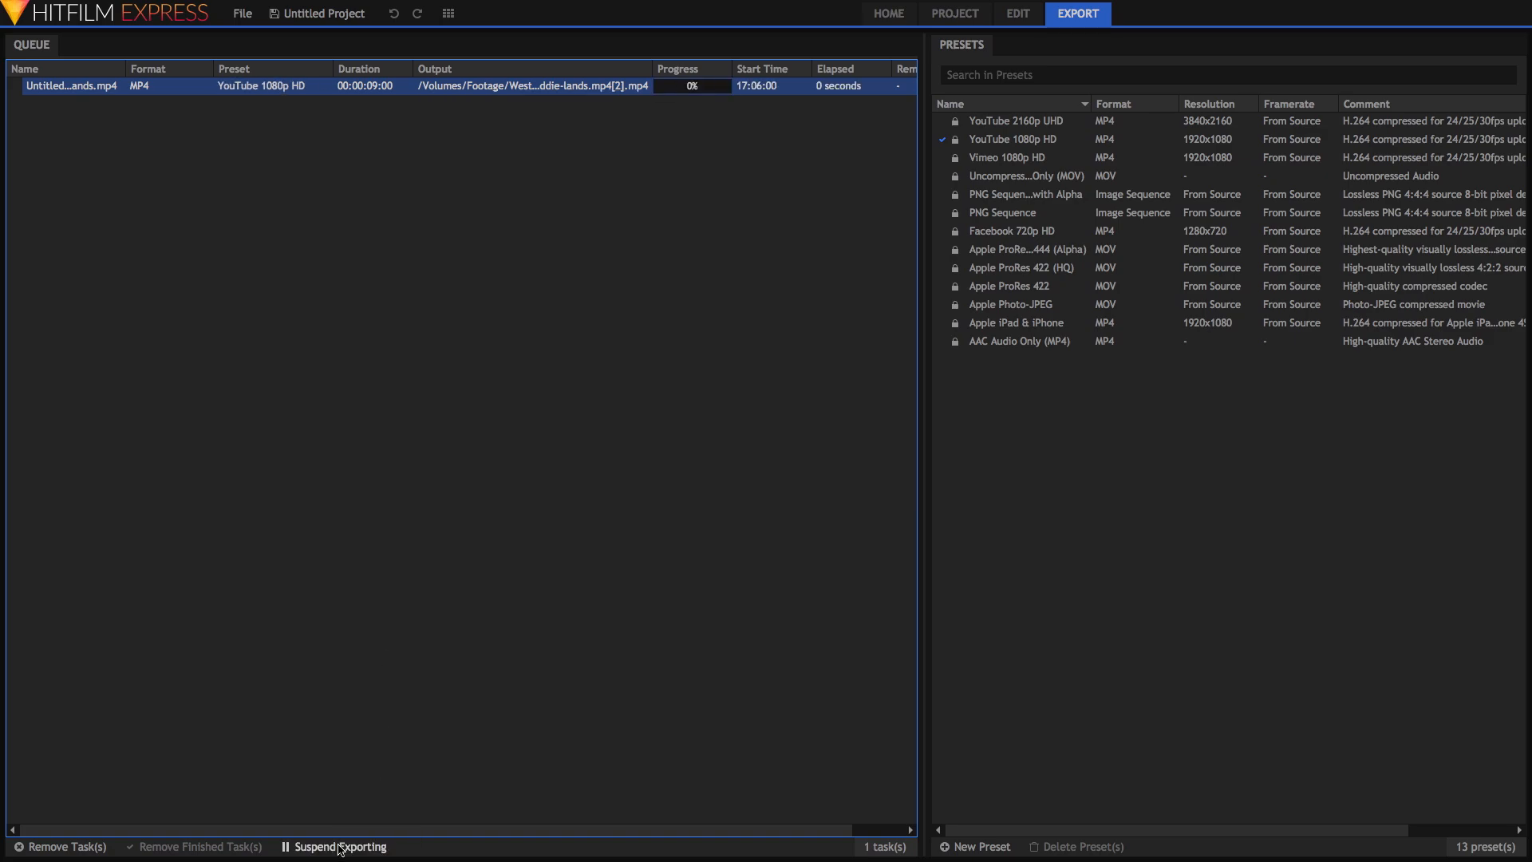